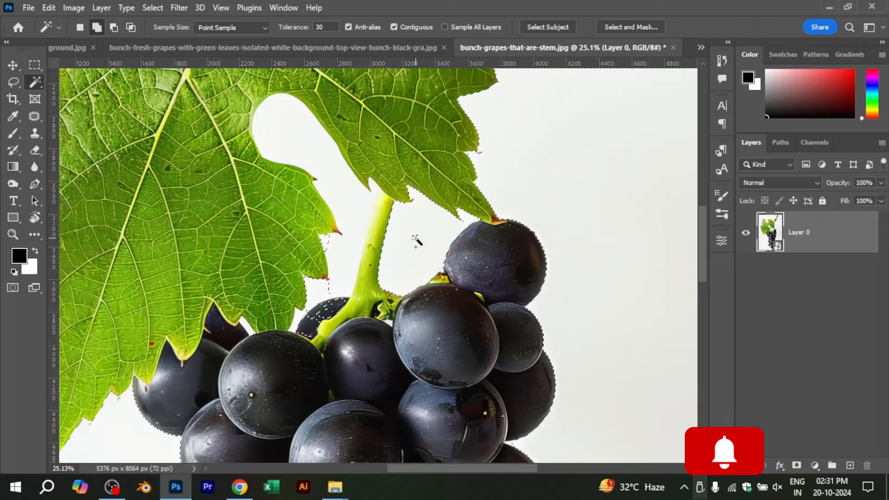
# - Add the white gaps between the leaf, stem and grapes to the Magic Wand selection, and isolate the bunch on a new layer
pyautogui.scroll(5, 333, 310)
pyautogui.press('p')
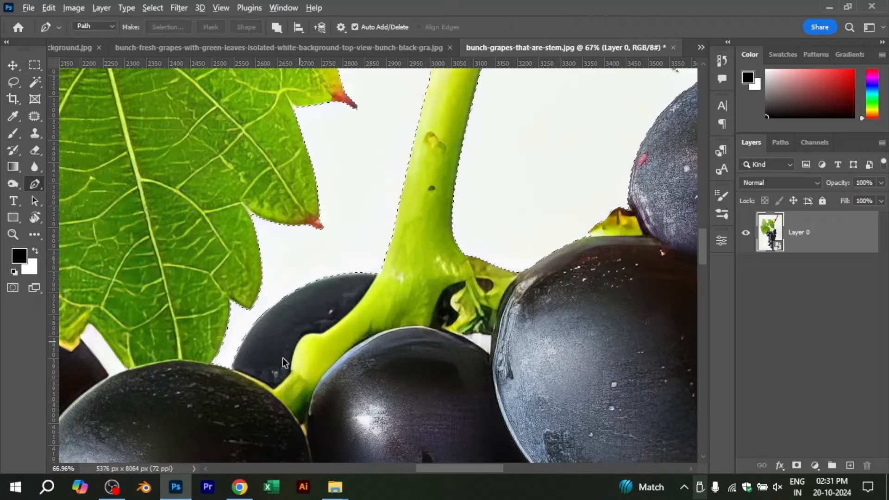
pyautogui.press('w')
pyautogui.scroll(-5, 297, 361)
pyautogui.scroll(5, 297, 359)
pyautogui.click(289, 327)
pyautogui.scroll(-5, 289, 327)
pyautogui.scroll(-2, 342, 283)
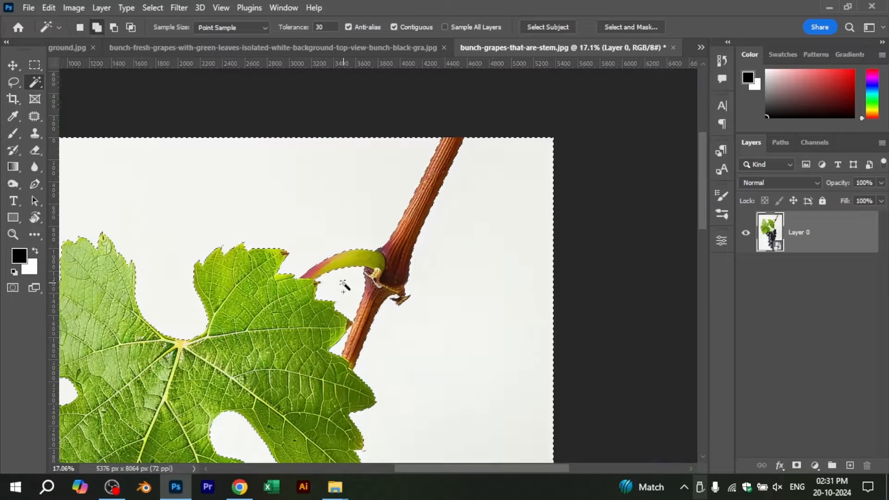
pyautogui.scroll(4, 370, 309)
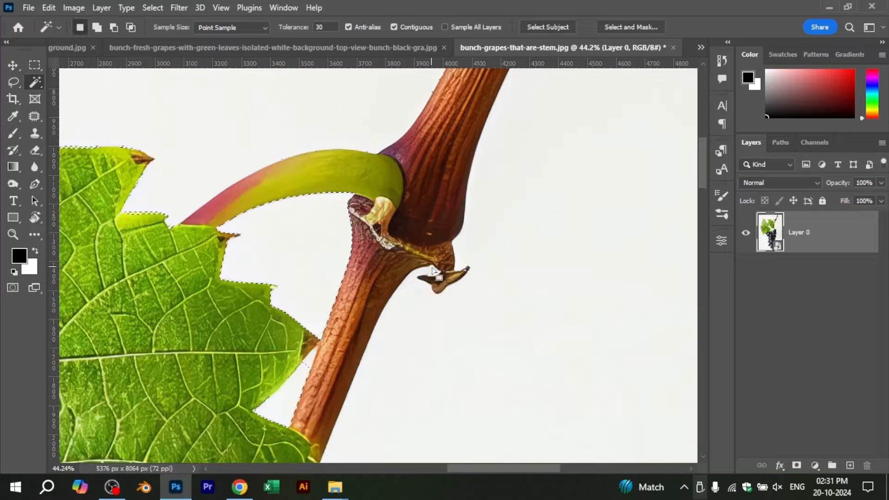
pyautogui.scroll(-5, 303, 379)
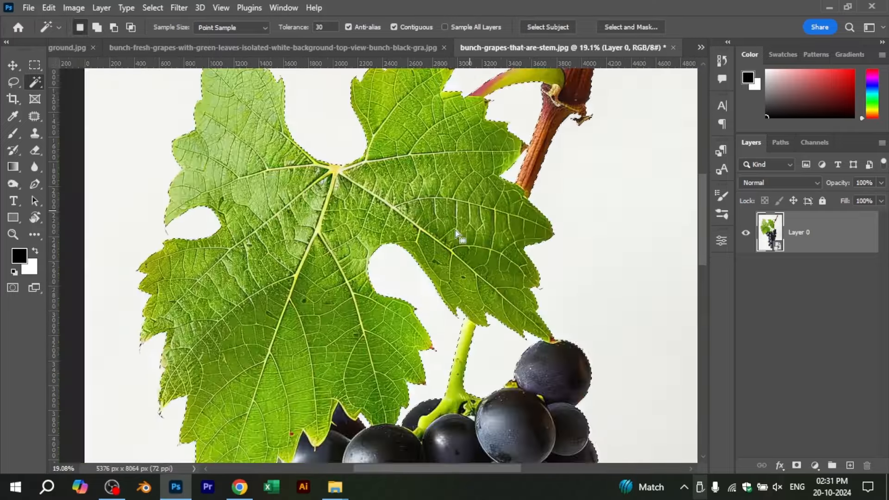
pyautogui.scroll(1, 677, 290)
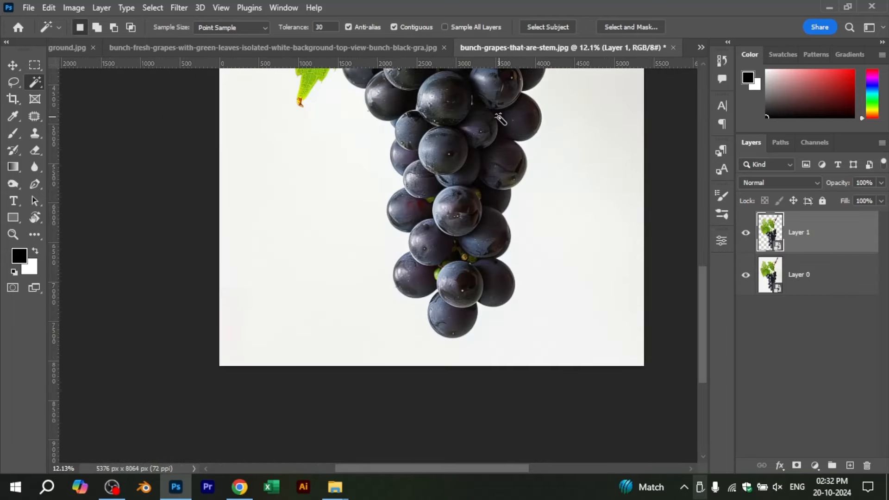
# - Bring the grape cutout into the Untitled-1 bottle document as a new layer
pyautogui.scroll(-2, 500, 119)
pyautogui.click(701, 47)
pyautogui.click(655, 53)
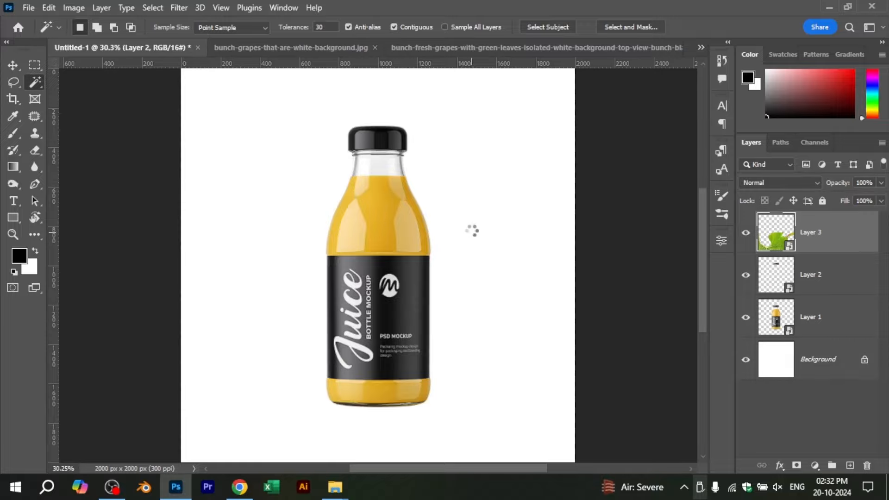
# - Scale the grape cutout to 3.82% and place it over the front of the bottle
pyautogui.hotkey('ctrl', 't')
pyautogui.scroll(-2, 434, 175)
pyautogui.moveTo(645, 291); pyautogui.dragTo(485, 304)
pyautogui.moveTo(440, 398); pyautogui.dragTo(412, 183)
pyautogui.moveTo(455, 231); pyautogui.dragTo(380, 247)
pyautogui.hotkey('ctrl', '0')
pyautogui.scroll(4, 349, 301)
pyautogui.rightClick(328, 301)
pyautogui.click(241, 343)
pyautogui.moveTo(241, 342); pyautogui.dragTo(273, 311)
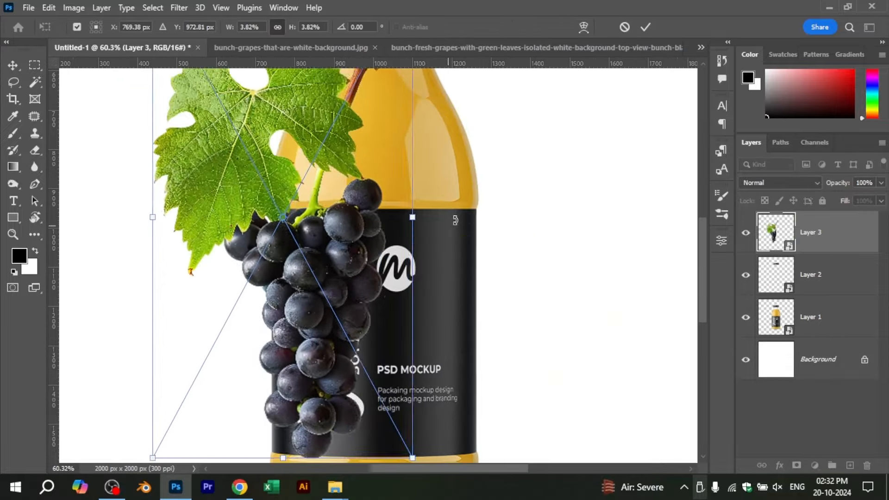
# - Rotate the grape cutout about 8.93 degrees and position it against the left side of the bottle
pyautogui.moveTo(455, 220); pyautogui.dragTo(453, 248)
pyautogui.moveTo(344, 278); pyautogui.dragTo(354, 302)
pyautogui.scroll(1, 354, 302)
pyautogui.moveTo(296, 380); pyautogui.dragTo(373, 232)
pyautogui.moveTo(411, 211); pyautogui.dragTo(415, 238)
pyautogui.click(646, 27)
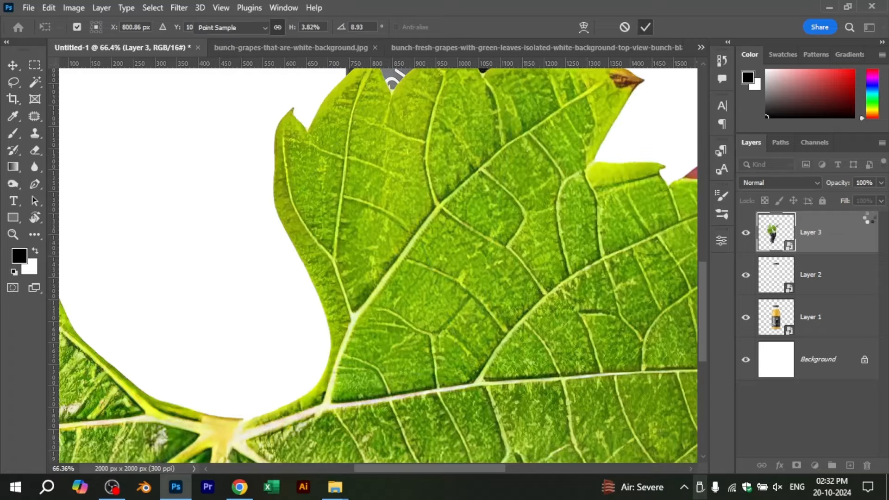
# - Try the grape layer at 54% opacity, restore full opacity, and add a layer mask to it
pyautogui.click(881, 182)
pyautogui.moveTo(883, 198); pyautogui.dragTo(854, 198)
pyautogui.click(797, 465)
pyautogui.moveTo(356, 160); pyautogui.dragTo(332, 422)
pyautogui.scroll(8, 331, 423)
pyautogui.hotkey('ctrl', 'z')
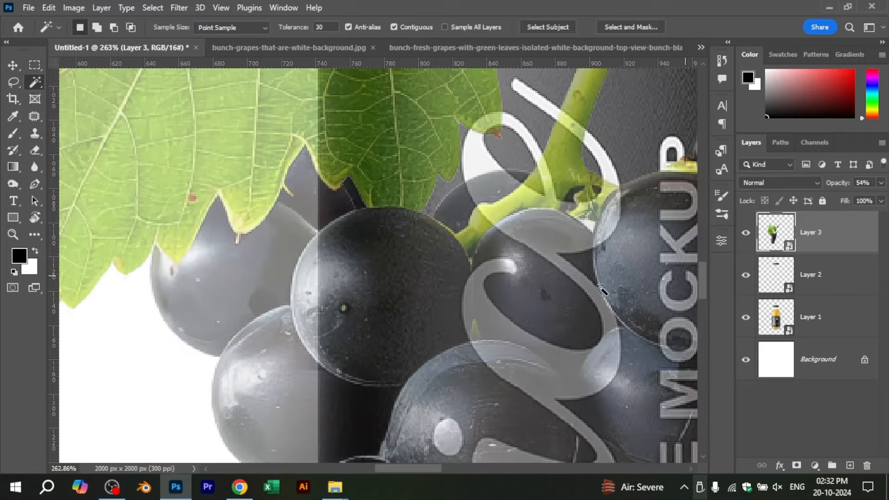
pyautogui.hotkey('ctrl', 'z')
# - Trace a pen path along the upper contours of the leftmost top grapes, beneath the leaf and up to the stem
pyautogui.moveTo(601, 288); pyautogui.dragTo(642, 224)
pyautogui.press('p')
pyautogui.scroll(2, 347, 232)
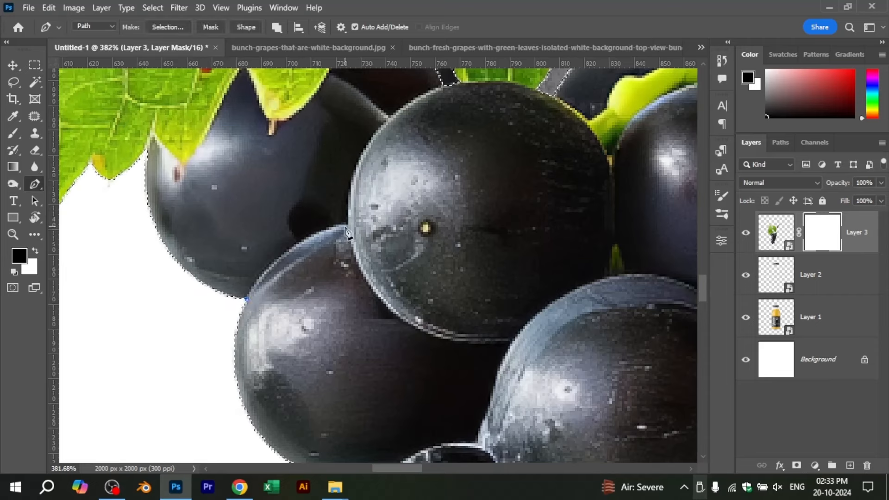
pyautogui.moveTo(409, 206); pyautogui.dragTo(348, 205)
pyautogui.moveTo(394, 178); pyautogui.dragTo(343, 351)
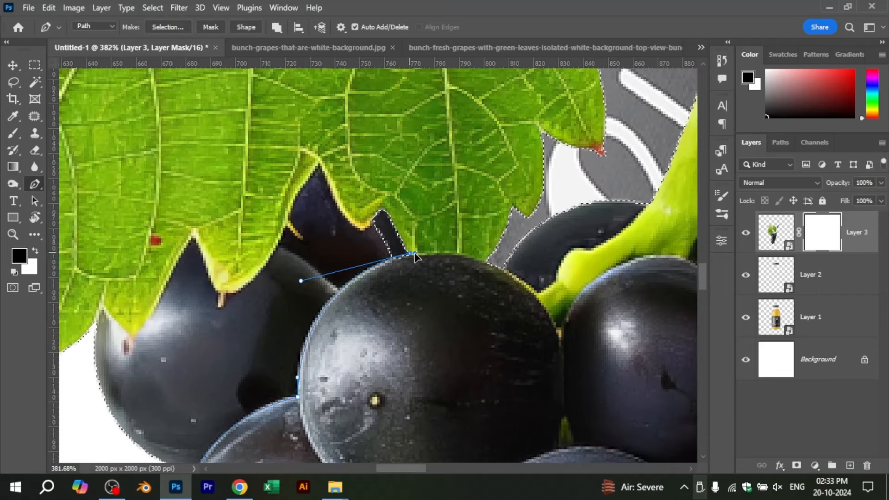
pyautogui.moveTo(559, 353); pyautogui.dragTo(559, 376)
pyautogui.scroll(-2, 558, 376)
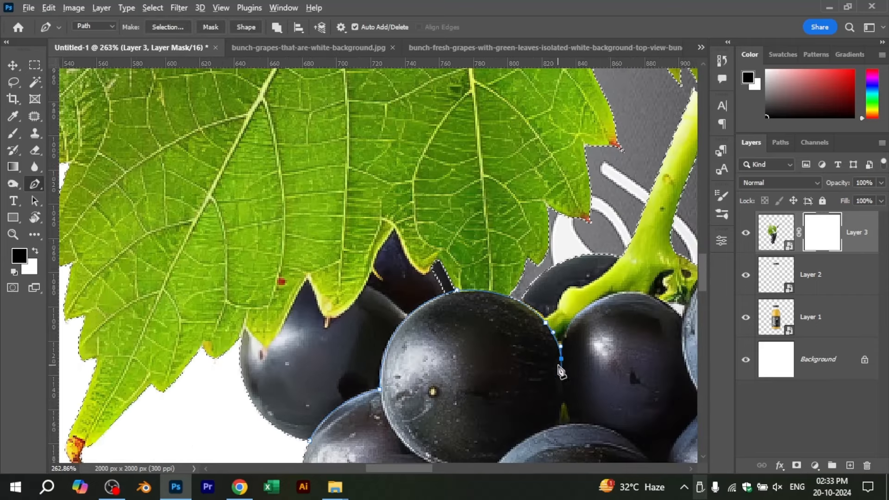
# - Continue the path over the remaining top grapes, close it around the leaves and branch, and convert it to a selection
pyautogui.scroll(2, 553, 324)
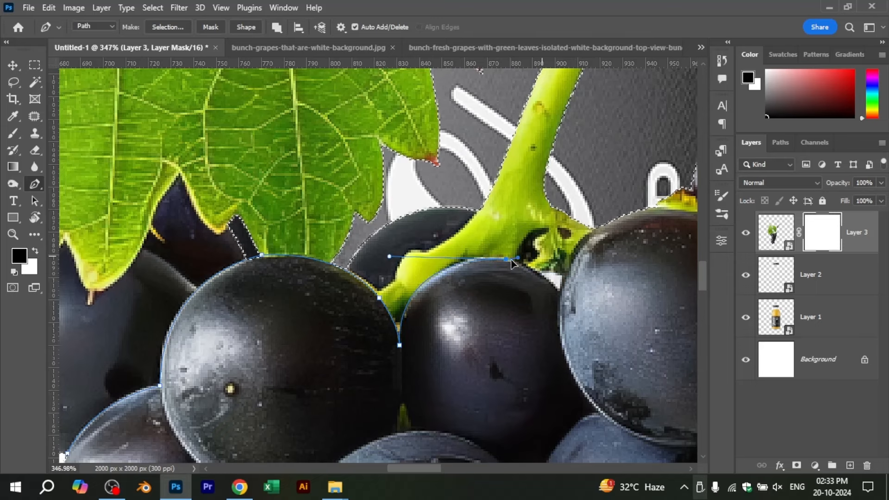
pyautogui.moveTo(575, 311); pyautogui.dragTo(564, 271)
pyautogui.moveTo(651, 214); pyautogui.dragTo(491, 297)
pyautogui.scroll(-2, 496, 278)
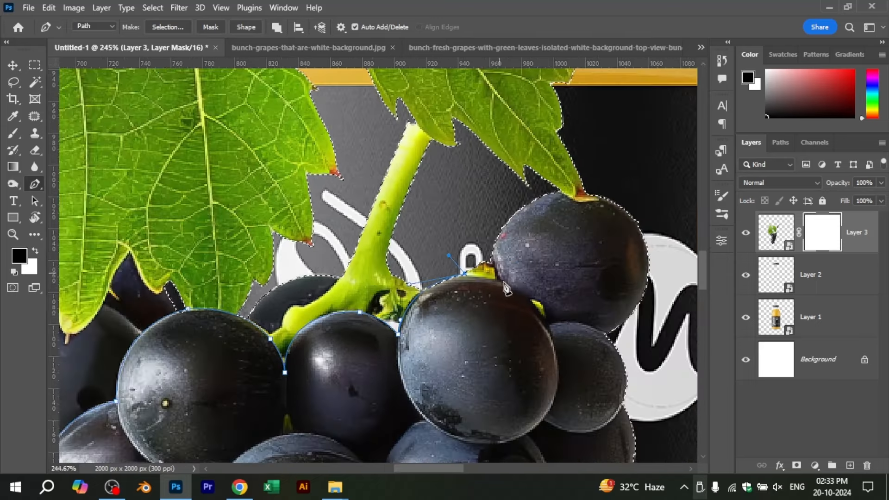
pyautogui.scroll(2, 553, 333)
pyautogui.scroll(2, 424, 223)
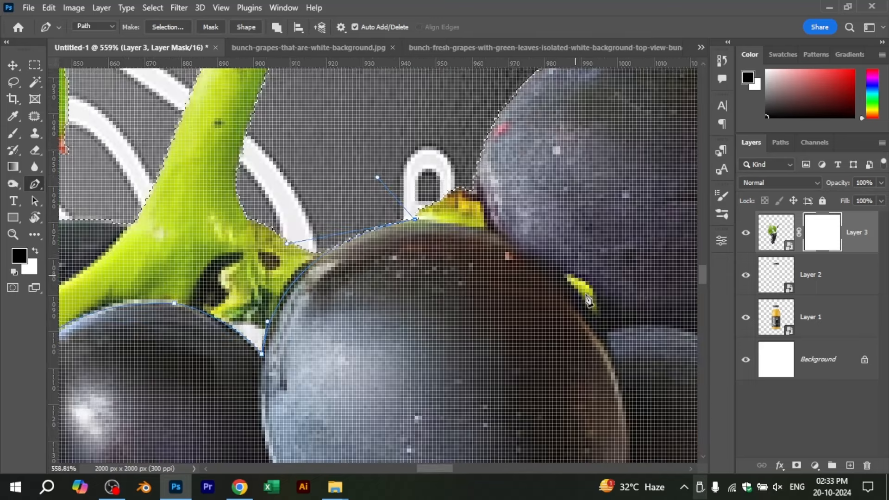
pyautogui.scroll(-8, 257, 297)
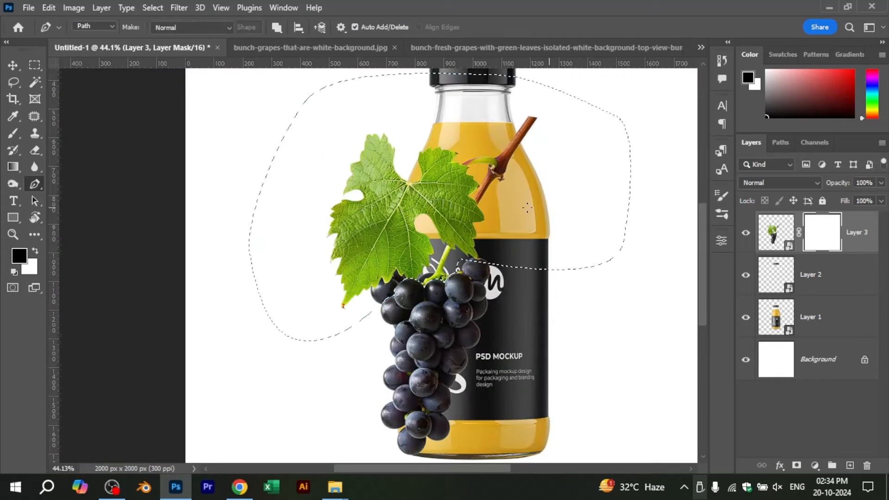
# - Fill the selected area of Layer 3's mask with black to hide the leaves and stem, and clear the selection
pyautogui.hotkey('alt', 'BackSpace')
pyautogui.hotkey('ctrl', 'd')
pyautogui.scroll(2, 441, 260)
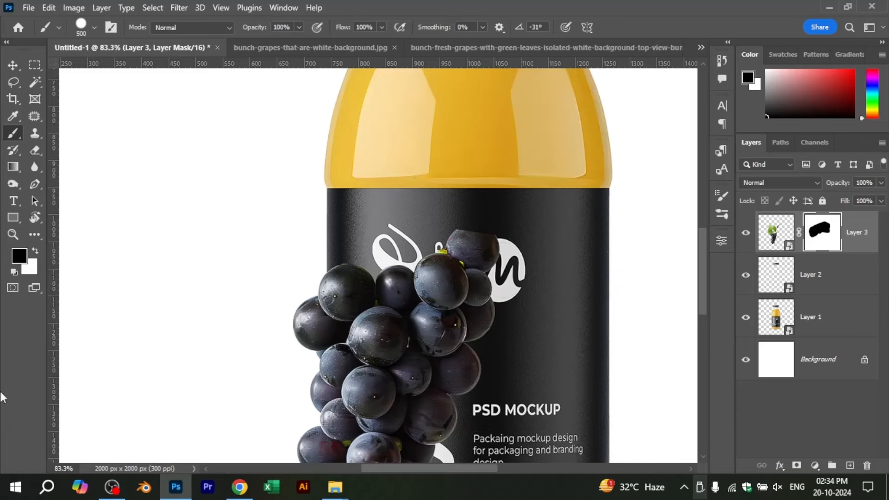
pyautogui.press('v')
pyautogui.scroll(-2, 565, 290)
pyautogui.scroll(4, 461, 221)
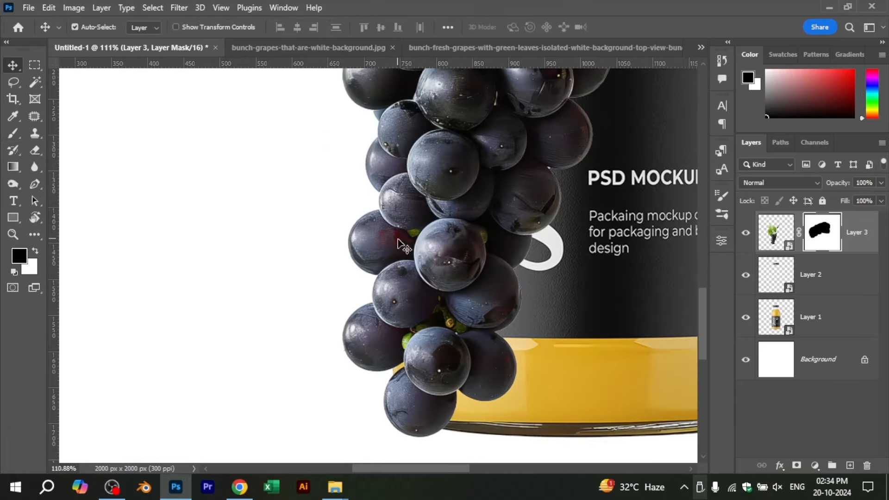
# - Move the masked grape bunch to the right edge of the bottle and rotate it to follow that side
pyautogui.scroll(-3, 460, 221)
pyautogui.moveTo(460, 222); pyautogui.dragTo(567, 214)
pyautogui.moveTo(567, 215); pyautogui.dragTo(425, 295)
pyautogui.hotkey('ctrl', 't')
pyautogui.moveTo(604, 265); pyautogui.dragTo(621, 223)
pyautogui.moveTo(462, 263); pyautogui.dragTo(479, 263)
pyautogui.press('Return')
# - With the grape layer at 76% opacity, rotate the bunch 13.24 degrees onto the label's left half, and restore 100% opacity
pyautogui.scroll(2, 602, 222)
pyautogui.moveTo(881, 183); pyautogui.dragTo(865, 198)
pyautogui.moveTo(531, 377); pyautogui.dragTo(470, 197)
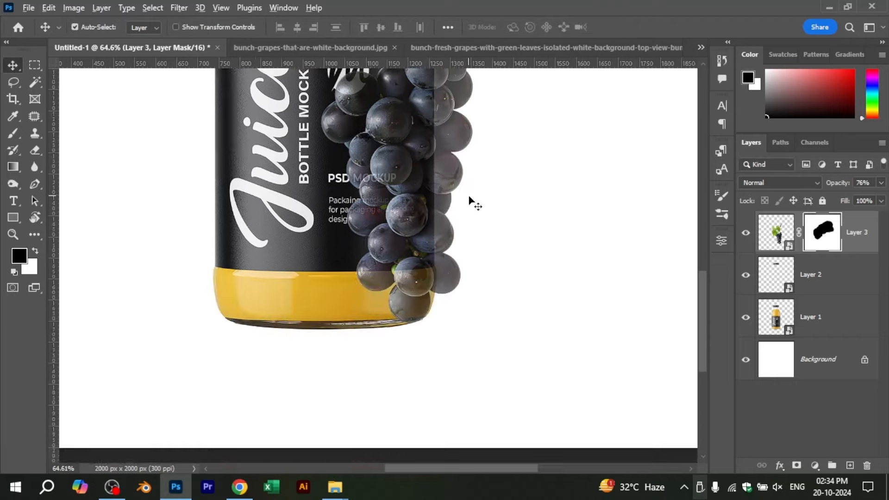
pyautogui.scroll(3, 546, 188)
pyautogui.hotkey('ctrl', 't')
pyautogui.moveTo(545, 184); pyautogui.dragTo(541, 175)
pyautogui.moveTo(378, 261); pyautogui.dragTo(362, 277)
pyautogui.moveTo(357, 315); pyautogui.dragTo(443, 170)
pyautogui.moveTo(442, 170); pyautogui.dragTo(358, 256)
pyautogui.scroll(-3, 518, 202)
pyautogui.moveTo(518, 202); pyautogui.dragTo(501, 243)
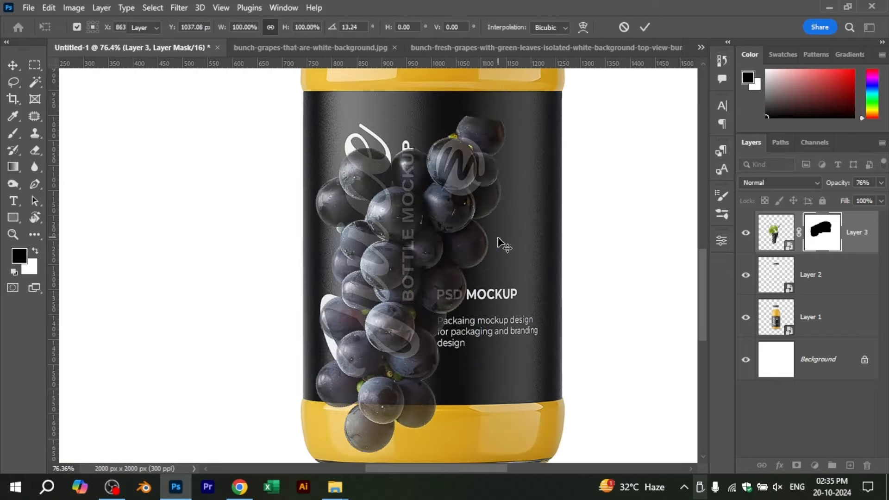
pyautogui.moveTo(865, 198); pyautogui.dragTo(883, 198)
# - Place the grape cutout in the bunch-fresh-grapes document at 50.41% scale, over the existing bunch
pyautogui.click(352, 50)
pyautogui.click(674, 48)
pyautogui.click(674, 48)
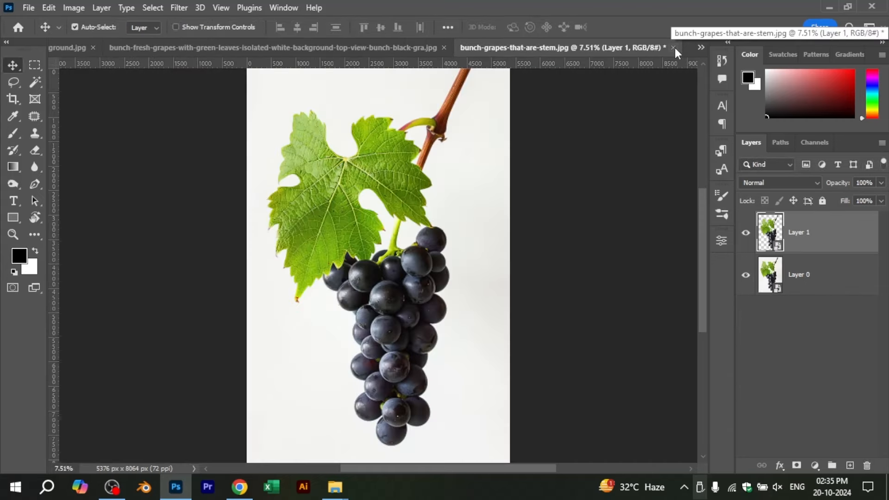
pyautogui.moveTo(370, 185); pyautogui.dragTo(347, 278)
pyautogui.hotkey('ctrl', 't')
pyautogui.moveTo(528, 101); pyautogui.dragTo(458, 85)
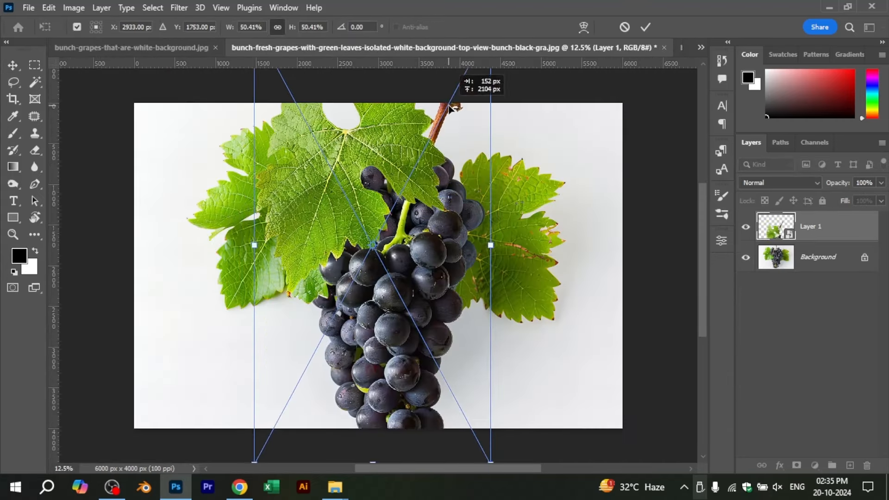
pyautogui.press('Return')
# - Cut the bunch out of the bunch-grapes-that-are-white-background photo onto its own layer
pyautogui.click(215, 48)
pyautogui.click(438, 189)
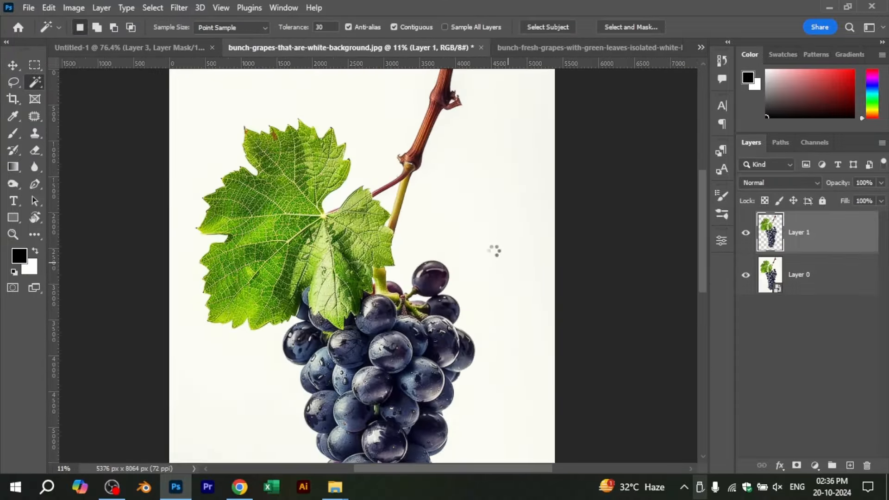
# - In the Untitled-1 document, move Layer 3 below Layer 2 and paste the second grape cutout above it
pyautogui.click(139, 48)
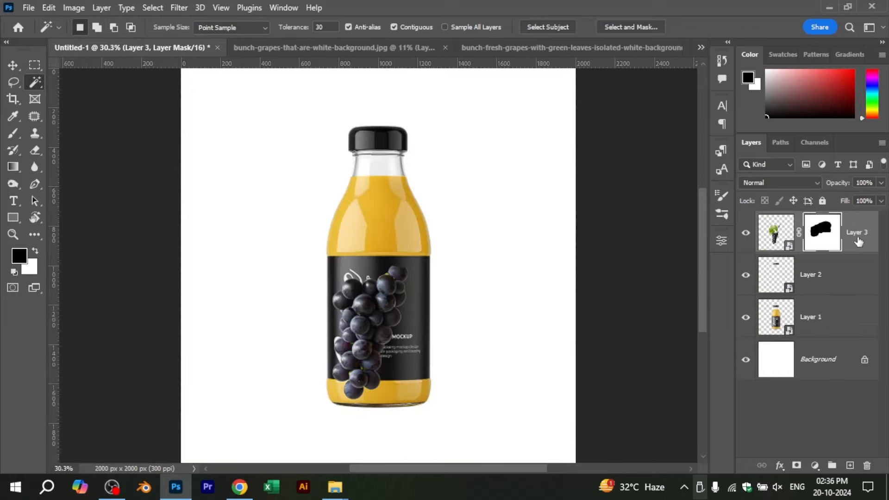
pyautogui.moveTo(856, 238); pyautogui.dragTo(849, 304)
pyautogui.hotkey('ctrl', 'v')
# - Scale the second grape cutout to 3.75% and position it over the right half of the bottle
pyautogui.hotkey('ctrl', 't')
pyautogui.scroll(-5, 566, 367)
pyautogui.moveTo(670, 181); pyautogui.dragTo(591, 334)
pyautogui.moveTo(509, 417); pyautogui.dragTo(533, 160)
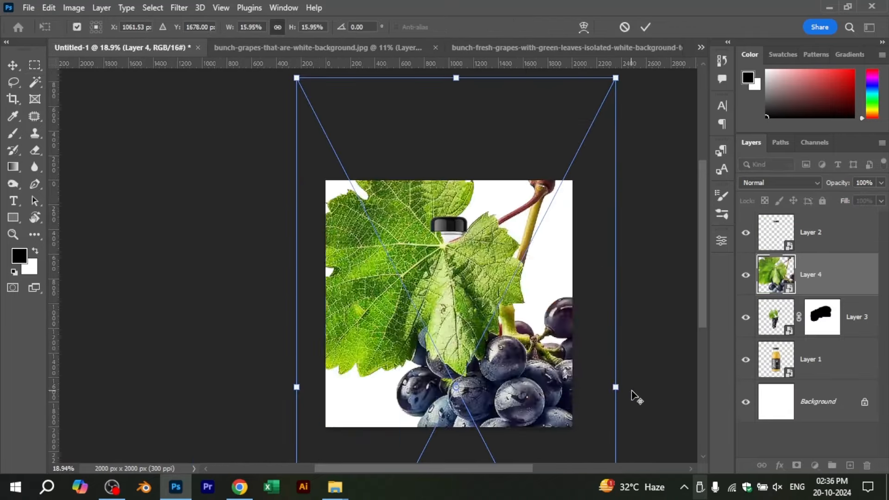
pyautogui.moveTo(616, 387); pyautogui.dragTo(509, 387)
pyautogui.moveTo(474, 419); pyautogui.dragTo(473, 321)
pyautogui.scroll(4, 474, 322)
pyautogui.moveTo(545, 253); pyautogui.dragTo(515, 254)
pyautogui.moveTo(493, 310); pyautogui.dragTo(470, 357)
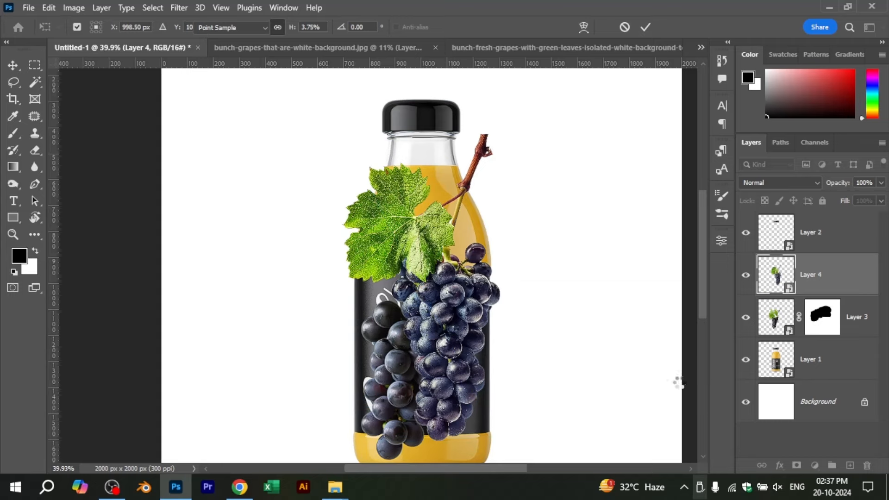
# - Hide the second grape cutout on Layer 4
pyautogui.scroll(4, 402, 444)
pyautogui.press('v')
pyautogui.click(746, 275)
# - Duplicate the masked grape bunch to the right and rotate the copy to fit the bottle's right side
pyautogui.moveTo(458, 281); pyautogui.dragTo(535, 302)
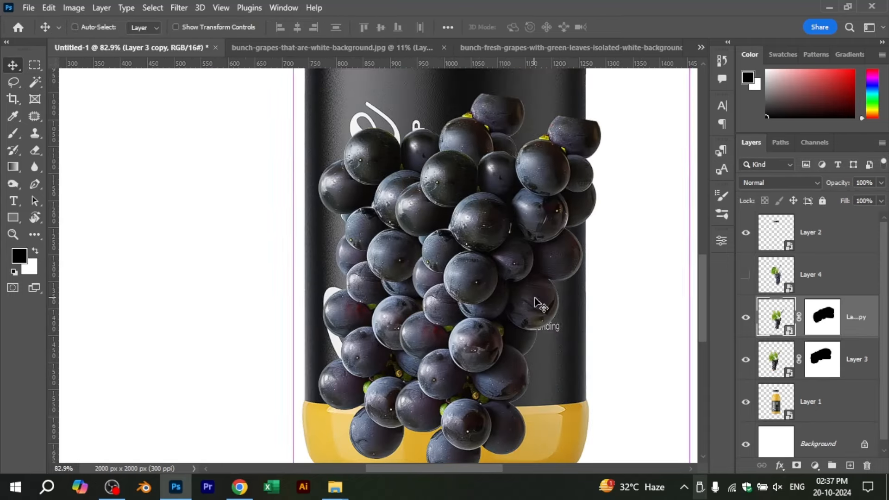
pyautogui.hotkey('ctrl', 't')
pyautogui.moveTo(209, 178); pyautogui.dragTo(212, 230)
pyautogui.moveTo(573, 234); pyautogui.dragTo(449, 392)
pyautogui.moveTo(448, 393); pyautogui.dragTo(428, 210)
pyautogui.press('Return')
# - Move the copied bunch up along the right edge of the bottle so it overlaps the label's top
pyautogui.moveTo(420, 327); pyautogui.dragTo(456, 238)
pyautogui.moveTo(456, 238); pyautogui.dragTo(421, 376)
pyautogui.moveTo(421, 377); pyautogui.dragTo(486, 221)
pyautogui.moveTo(487, 221); pyautogui.dragTo(468, 250)
# - Try a second copy of the bunch lower on the bottle's right side, and delete it
pyautogui.moveTo(466, 241); pyautogui.dragTo(434, 401)
pyautogui.scroll(3, 479, 207)
pyautogui.moveTo(480, 203); pyautogui.dragTo(458, 294)
pyautogui.moveTo(454, 234)
pyautogui.mouseDown()
pyautogui.moveTo(465, 297)
pyautogui.moveTo(458, 218)
pyautogui.mouseUp()
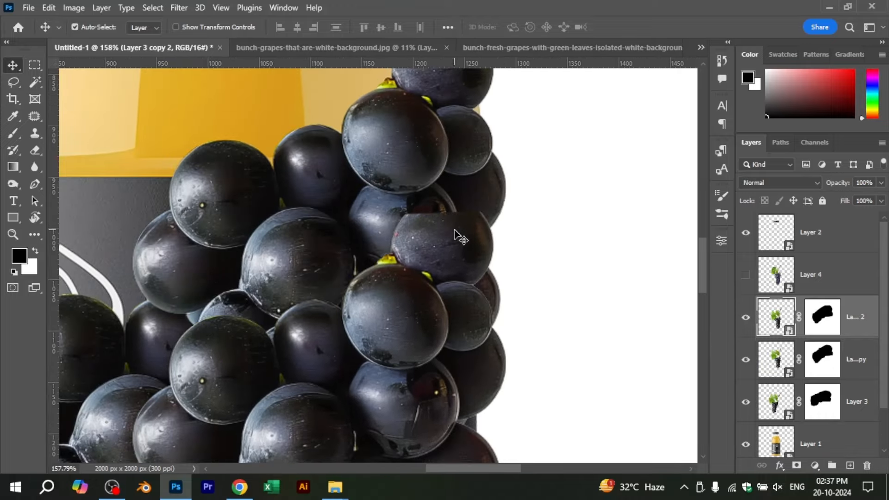
pyautogui.moveTo(431, 417); pyautogui.dragTo(486, 139)
pyautogui.scroll(-6, 485, 356)
pyautogui.moveTo(466, 370)
pyautogui.mouseDown()
pyautogui.moveTo(483, 163)
pyautogui.moveTo(465, 384)
pyautogui.mouseUp()
pyautogui.scroll(7, 482, 340)
pyautogui.moveTo(482, 340); pyautogui.dragTo(496, 359)
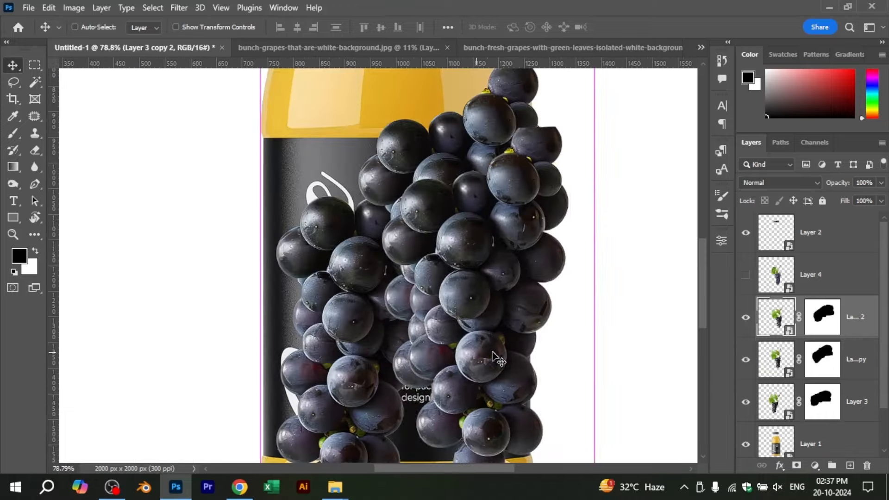
pyautogui.press('Delete')
# - Duplicate the right-hand bunch and try flipping the duplicate horizontally over the label
pyautogui.scroll(3, 445, 319)
pyautogui.moveTo(437, 324); pyautogui.dragTo(476, 243)
pyautogui.moveTo(489, 294); pyautogui.dragTo(423, 379)
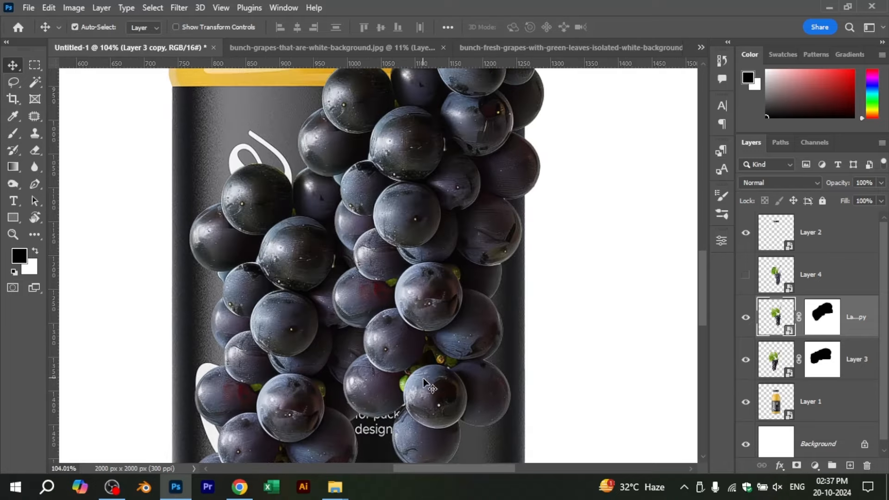
pyautogui.hotkey('ctrl', 'j')
pyautogui.hotkey('ctrl', 't')
pyautogui.rightClick(490, 329)
pyautogui.click(501, 311)
pyautogui.moveTo(374, 330); pyautogui.dragTo(502, 426)
pyautogui.moveTo(446, 366); pyautogui.dragTo(448, 256)
pyautogui.scroll(-5, 447, 255)
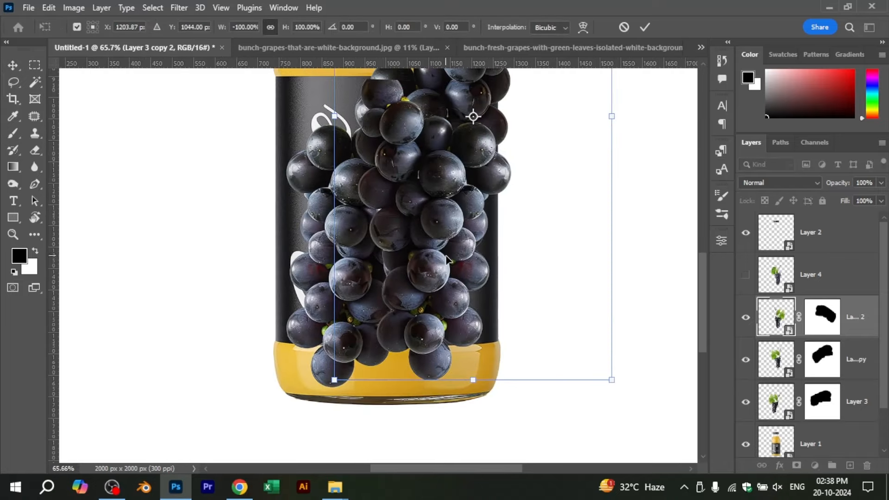
pyautogui.click(624, 27)
# - Try placing a duplicate of the left bunch higher along the bottle's left edge
pyautogui.scroll(4, 333, 162)
pyautogui.moveTo(333, 162); pyautogui.dragTo(456, 204)
pyautogui.moveTo(460, 298); pyautogui.dragTo(419, 191)
pyautogui.moveTo(425, 200); pyautogui.dragTo(426, 209)
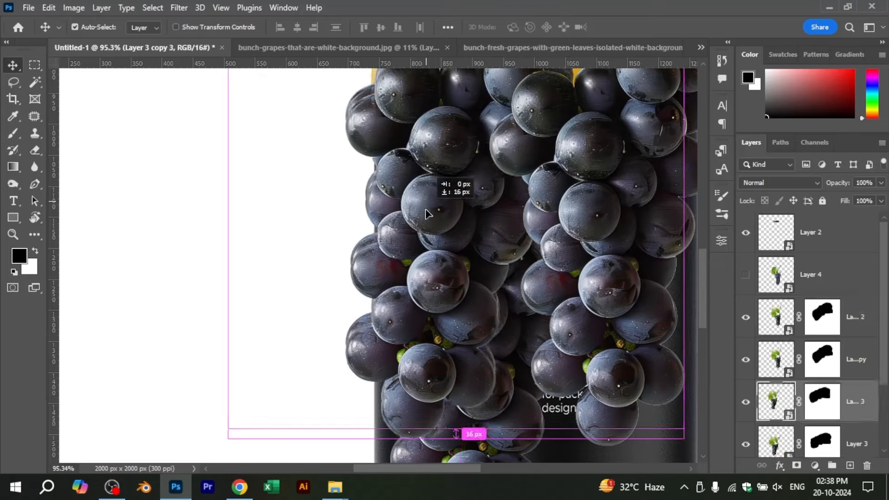
pyautogui.moveTo(428, 251); pyautogui.dragTo(427, 273)
pyautogui.scroll(-8, 428, 272)
pyautogui.scroll(8, 440, 323)
pyautogui.hotkey('ctrl', 'z')
pyautogui.moveTo(440, 231); pyautogui.dragTo(424, 403)
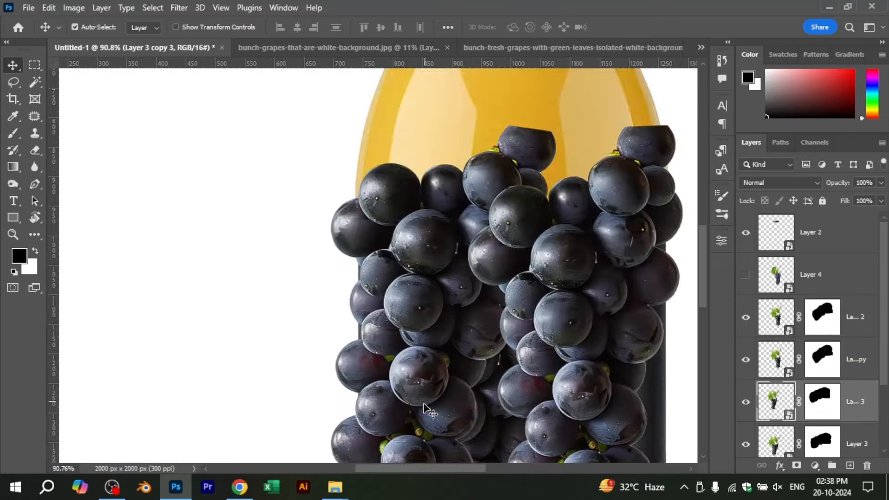
pyautogui.scroll(5, 425, 402)
pyautogui.moveTo(407, 182); pyautogui.dragTo(417, 258)
# - Undo the recent duplications and moves of the grape bunches
pyautogui.scroll(-10, 417, 259)
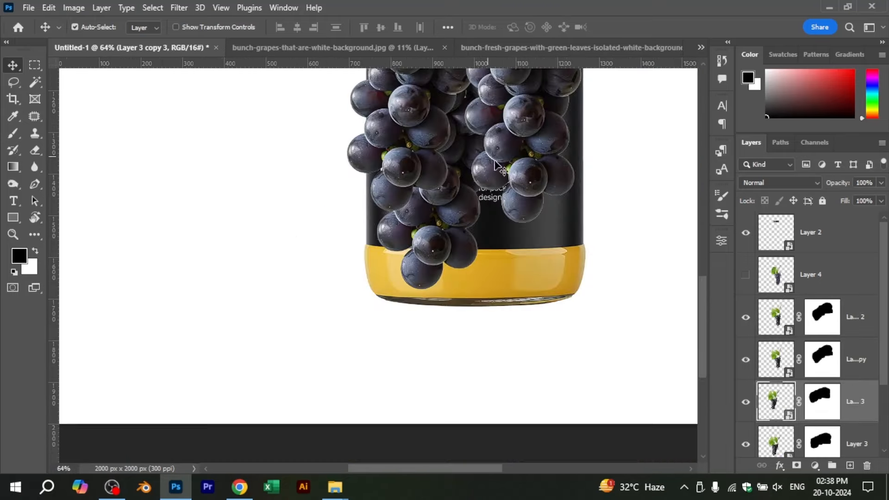
pyautogui.scroll(4, 365, 307)
pyautogui.moveTo(412, 170); pyautogui.dragTo(376, 295)
pyautogui.hotkey('ctrl', 'z')
pyautogui.hotkey('ctrl', 'z')
pyautogui.hotkey('ctrl', 'z')
pyautogui.hotkey('ctrl', 'z')
pyautogui.hotkey('ctrl', 'z')
# - Place a vertical guide along the left edge of the bottle's label
pyautogui.scroll(6, 354, 288)
pyautogui.moveTo(354, 288); pyautogui.dragTo(441, 280)
pyautogui.moveTo(54, 291); pyautogui.dragTo(335, 345)
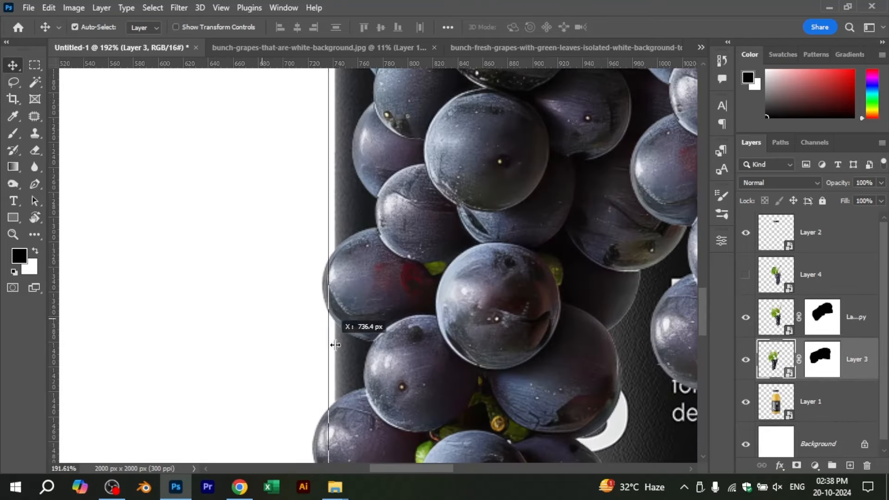
# - Load a grape bunch's outline as a selection and trace a Pen path around the top grape of the left bunch
pyautogui.scroll(-3, 453, 315)
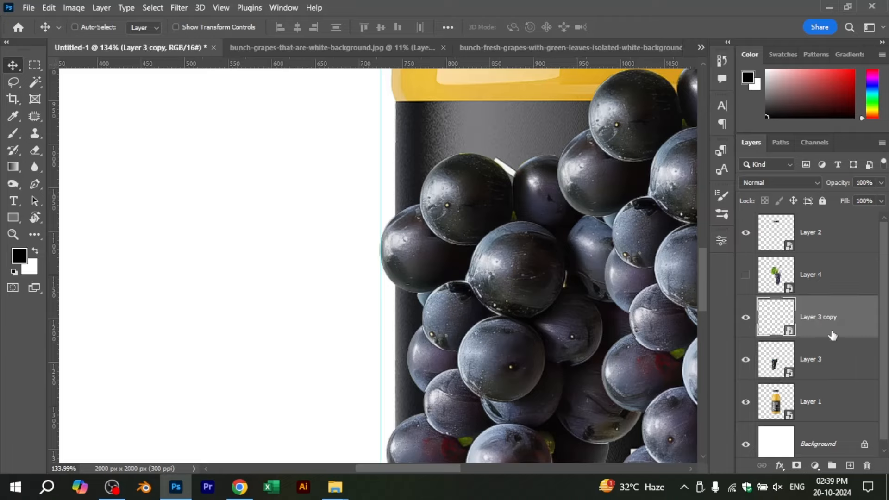
pyautogui.keyDown('ctrl'); pyautogui.click(776, 320); pyautogui.keyUp('ctrl')
pyautogui.scroll(3, 469, 307)
pyautogui.press('p')
pyautogui.moveTo(470, 303); pyautogui.dragTo(301, 370)
pyautogui.scroll(7, 345, 206)
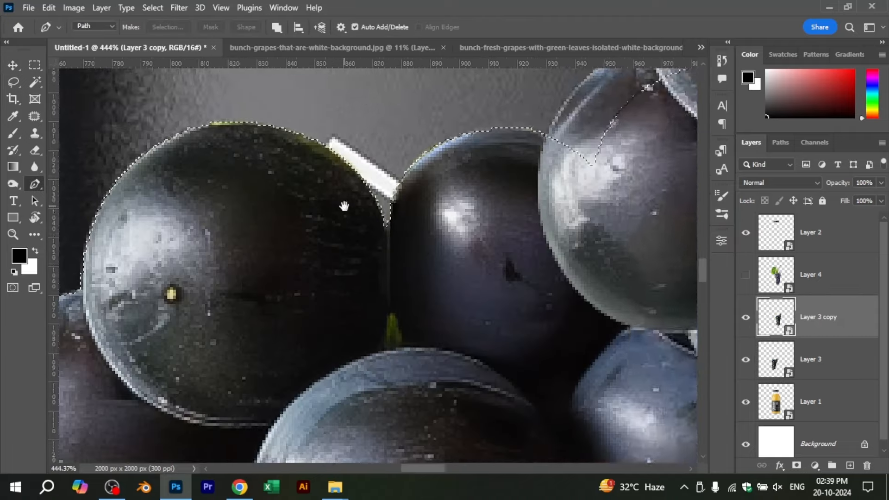
pyautogui.moveTo(344, 206); pyautogui.dragTo(413, 153)
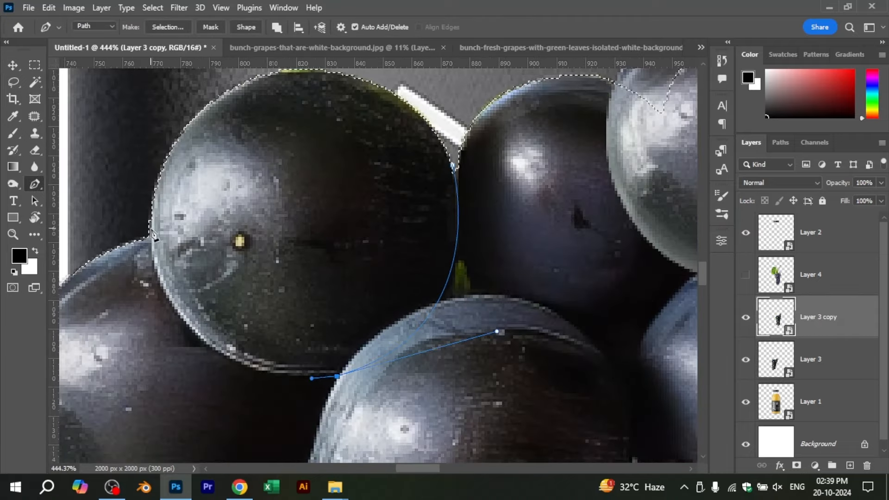
pyautogui.scroll(-15, 150, 78)
pyautogui.click(113, 88)
pyautogui.click(105, 286)
pyautogui.click(375, 311)
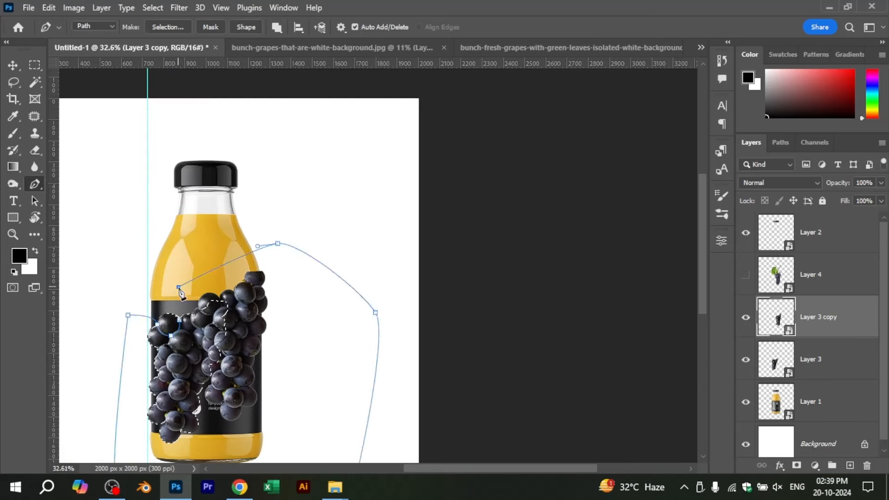
# - Close the path, limit the selection to the traced grape and copy it from the left bunch to its own layer
pyautogui.click(180, 319)
pyautogui.hotkey('ctrl', 'alt', 'Return')
pyautogui.hotkey('ctrl', 'j')
pyautogui.click(430, 188)
pyautogui.click(771, 350)
pyautogui.hotkey('ctrl', 'j')
# - Move the single grape to the label's upper left edge and rotate it about -13.7°
pyautogui.hotkey('ctrl', 't')
pyautogui.scroll(8, 407, 252)
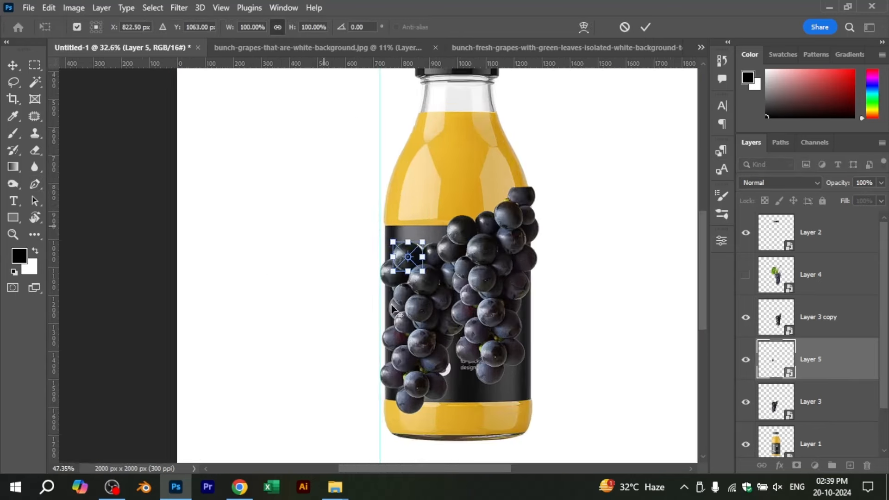
pyautogui.moveTo(417, 183); pyautogui.dragTo(445, 185)
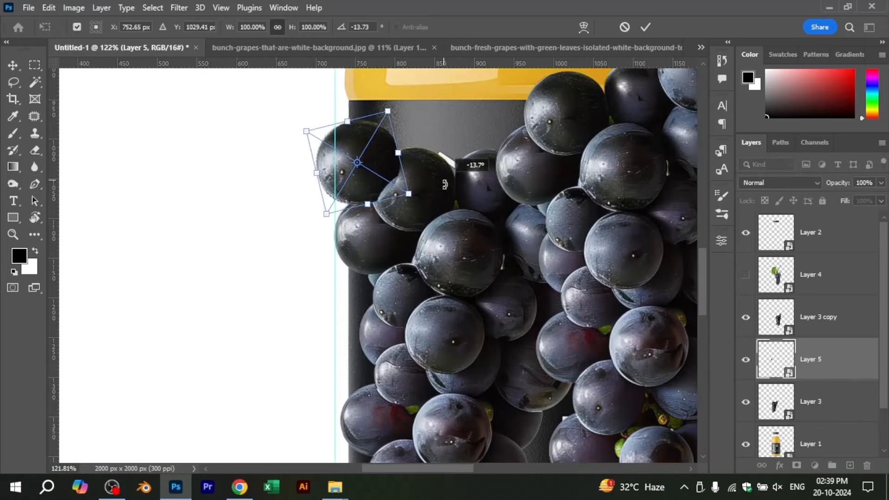
pyautogui.press('Return')
pyautogui.press('p')
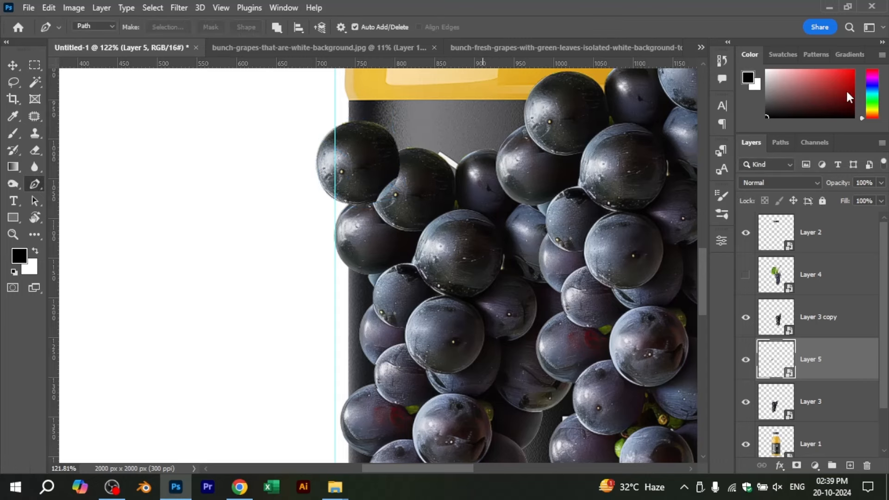
# - Shift the grape against the vertical guide and place a rotated duplicate below it, behind the left bunch
pyautogui.moveTo(382, 183); pyautogui.dragTo(398, 150)
pyautogui.scroll(-2, 400, 164)
pyautogui.moveTo(398, 186); pyautogui.dragTo(402, 159)
pyautogui.moveTo(373, 245); pyautogui.dragTo(373, 229)
pyautogui.hotkey('ctrl', 't')
pyautogui.moveTo(501, 199); pyautogui.dragTo(506, 231)
pyautogui.press('Return')
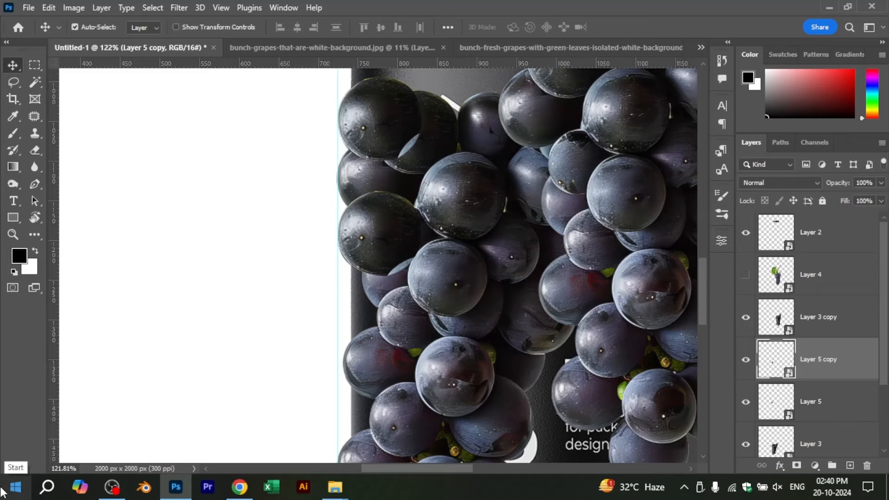
pyautogui.hotkey('ctrl', '[')
pyautogui.hotkey('ctrl', '[')
# - Duplicate the grape upward along the guide to the top left corner of the label
pyautogui.moveTo(404, 146); pyautogui.dragTo(289, 396)
pyautogui.click(418, 291)
pyautogui.moveTo(271, 368); pyautogui.dragTo(272, 289)
pyautogui.scroll(-4, 292, 268)
pyautogui.moveTo(293, 268); pyautogui.dragTo(338, 321)
pyautogui.moveTo(329, 353); pyautogui.dragTo(328, 354)
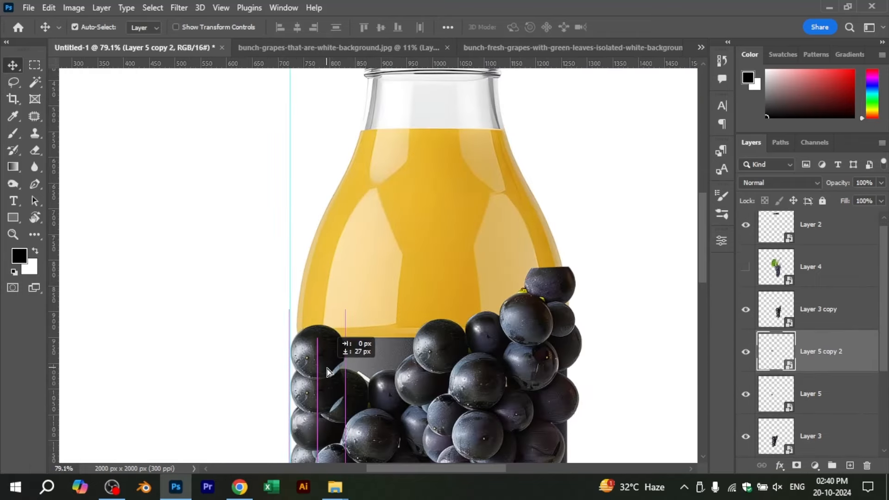
# - Stack further grape duplicates up the bottle's left shoulder and neck until they reach the cap
pyautogui.scroll(4, 325, 329)
pyautogui.moveTo(329, 323); pyautogui.dragTo(334, 272)
pyautogui.moveTo(335, 266); pyautogui.dragTo(323, 384)
pyautogui.moveTo(326, 373); pyautogui.dragTo(338, 320)
pyautogui.scroll(-8, 354, 349)
pyautogui.scroll(6, 355, 350)
pyautogui.moveTo(360, 351); pyautogui.dragTo(376, 313)
pyautogui.scroll(4, 377, 313)
pyautogui.moveTo(378, 310); pyautogui.dragTo(413, 245)
pyautogui.moveTo(414, 244); pyautogui.dragTo(405, 225)
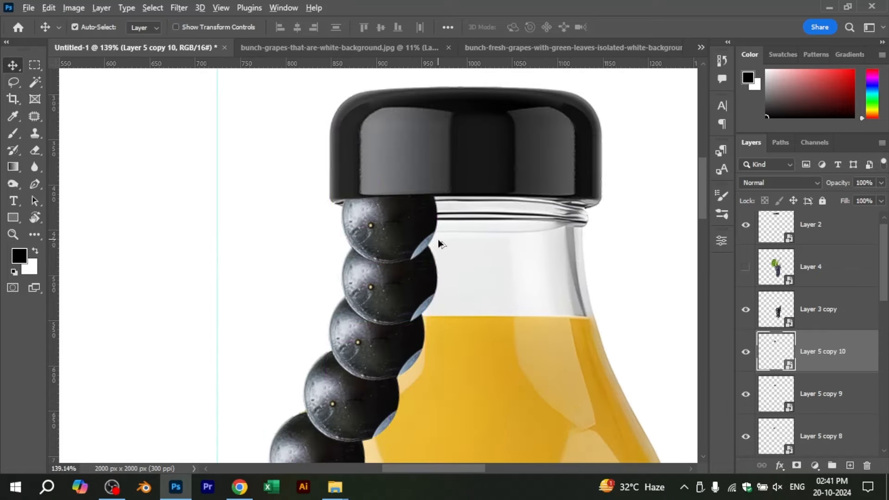
# - Rotate individual duplicates in the left-edge chain so that the grapes look less alike
pyautogui.scroll(-6, 438, 239)
pyautogui.scroll(6, 437, 272)
pyautogui.click(435, 272)
pyautogui.hotkey('ctrl', 't')
pyautogui.moveTo(470, 241); pyautogui.dragTo(456, 282)
pyautogui.press('Return')
pyautogui.moveTo(429, 184); pyautogui.dragTo(410, 317)
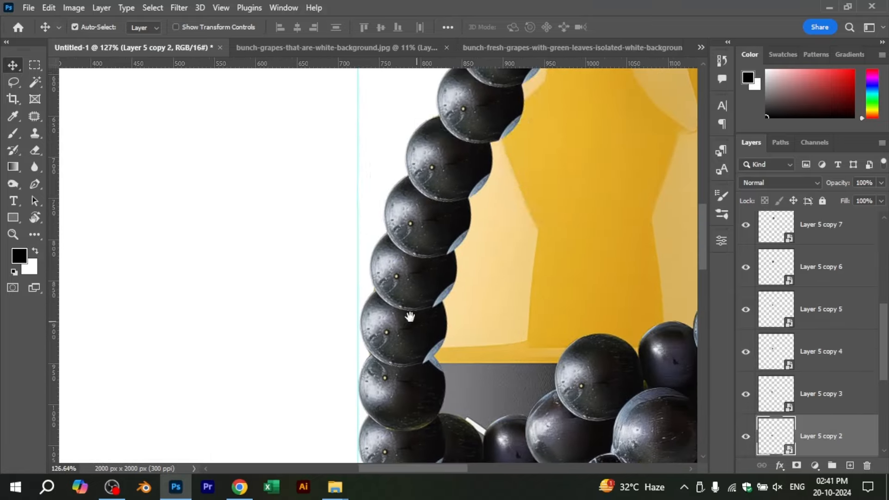
pyautogui.click(414, 274)
pyautogui.hotkey('ctrl', 't')
pyautogui.moveTo(470, 277); pyautogui.dragTo(509, 312)
pyautogui.press('Return')
# - Select the left bunch's layer and load its outline as a selection
pyautogui.scroll(-5, 417, 236)
pyautogui.scroll(2, 427, 271)
pyautogui.scroll(2, 486, 299)
pyautogui.scroll(4, 513, 173)
pyautogui.click(453, 339)
pyautogui.press('w')
pyautogui.hotkey('shift', 'w')
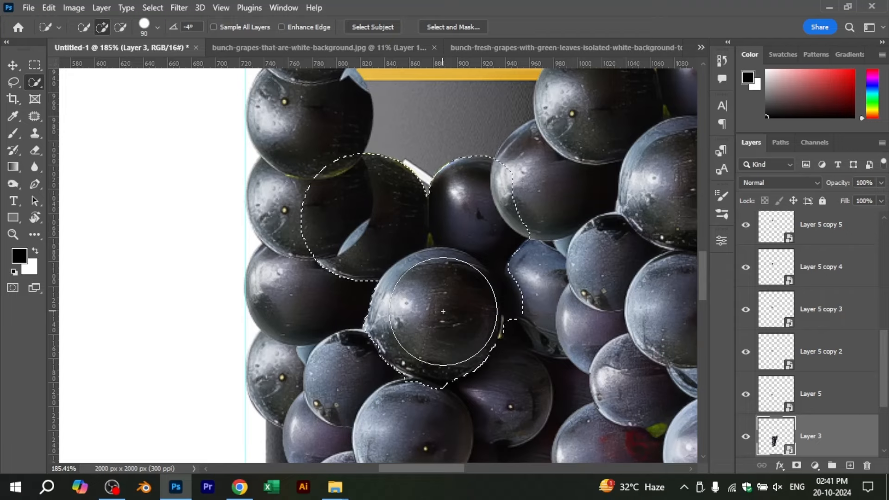
# - Trace the lowest grape of the left bunch with the Pen tool and copy it to its own layer
pyautogui.press('p')
pyautogui.scroll(-2, 443, 312)
pyautogui.scroll(5, 293, 214)
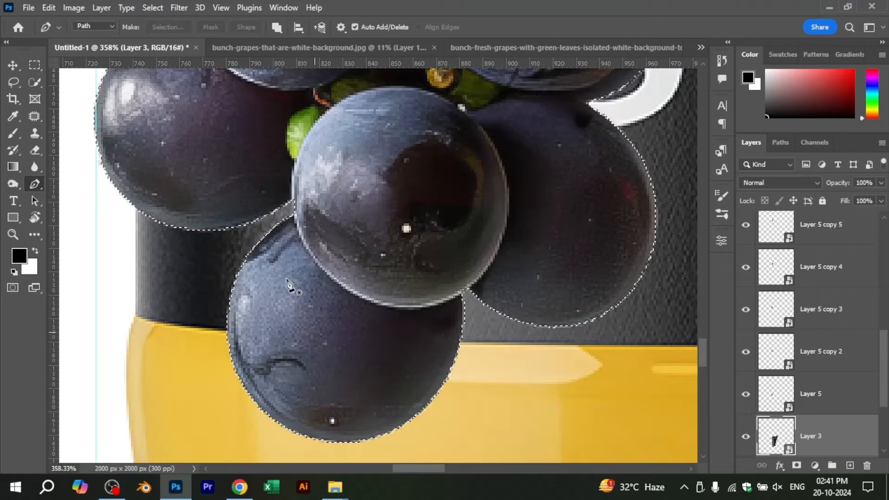
pyautogui.click(291, 210)
pyautogui.moveTo(518, 313); pyautogui.dragTo(687, 252)
pyautogui.moveTo(578, 331); pyautogui.dragTo(524, 316)
pyautogui.scroll(-7, 546, 374)
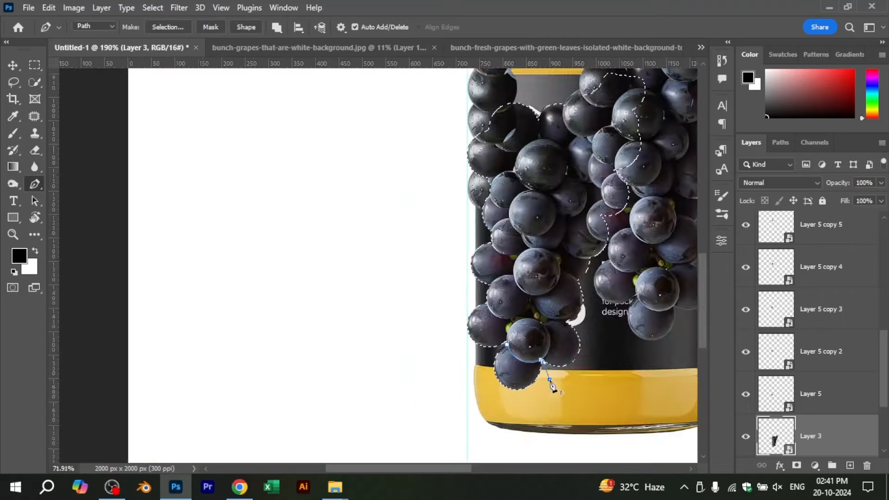
pyautogui.click(548, 381)
pyautogui.scroll(-2, 548, 381)
pyautogui.moveTo(652, 275); pyautogui.dragTo(649, 251)
pyautogui.moveTo(558, 121); pyautogui.dragTo(535, 122)
pyautogui.click(408, 178)
# - Move the copied lowest grape up to the left side of the bunch and rotate it
pyautogui.scroll(4, 504, 325)
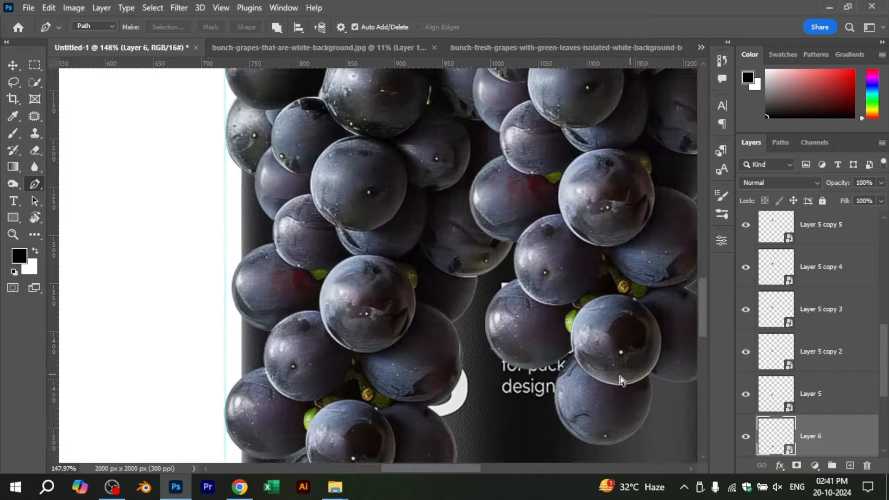
pyautogui.moveTo(509, 352); pyautogui.dragTo(612, 186)
pyautogui.hotkey('ctrl', 't')
pyautogui.moveTo(437, 357); pyautogui.dragTo(397, 171)
pyautogui.moveTo(449, 203); pyautogui.dragTo(359, 223)
pyautogui.moveTo(391, 175); pyautogui.dragTo(383, 200)
pyautogui.press('Return')
# - Send that grape behind the left bunch and place a duplicate about 54 px higher
pyautogui.press('v')
pyautogui.scroll(-2, 444, 203)
pyautogui.moveTo(442, 204); pyautogui.dragTo(375, 407)
pyautogui.hotkey('ctrl', '[')
pyautogui.moveTo(318, 317); pyautogui.dragTo(320, 316)
pyautogui.scroll(4, 319, 316)
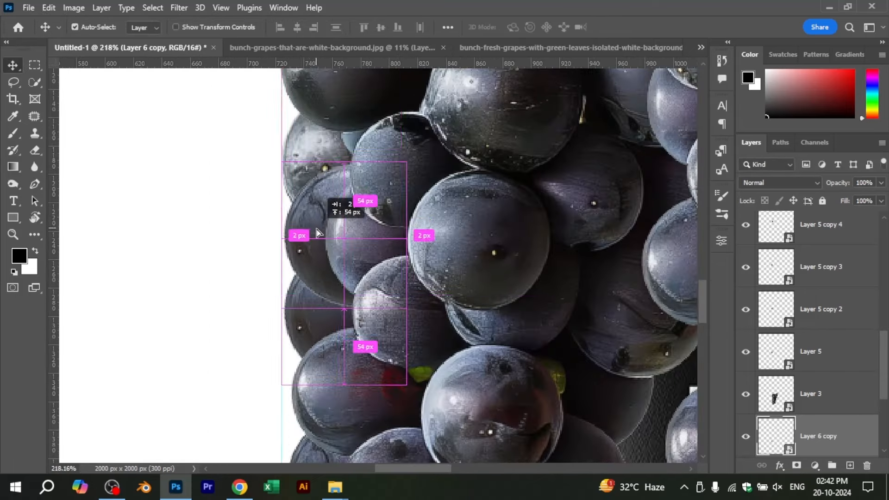
# - Continue duplicating the rear grape up the bottle's left edge to fill gaps behind the grape chain
pyautogui.scroll(-1, 331, 440)
pyautogui.moveTo(318, 231); pyautogui.dragTo(330, 404)
pyautogui.moveTo(330, 404); pyautogui.dragTo(328, 342)
pyautogui.scroll(1, 323, 309)
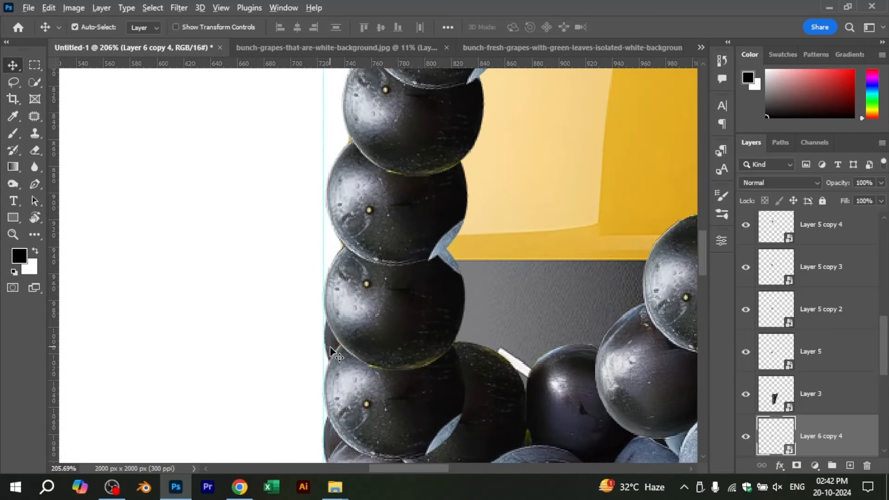
pyautogui.moveTo(345, 264); pyautogui.dragTo(325, 431)
pyautogui.moveTo(314, 414); pyautogui.dragTo(327, 307)
pyautogui.moveTo(327, 307); pyautogui.dragTo(274, 436)
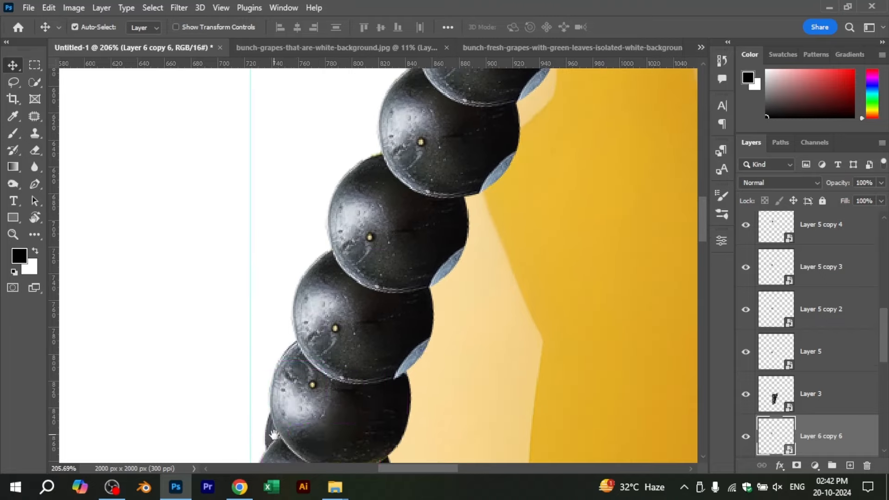
pyautogui.moveTo(293, 350); pyautogui.dragTo(293, 351)
# - Duplicate the rear grape down the left edge to beside the lowest grapes of the left bunch
pyautogui.scroll(-8, 397, 165)
pyautogui.scroll(8, 298, 356)
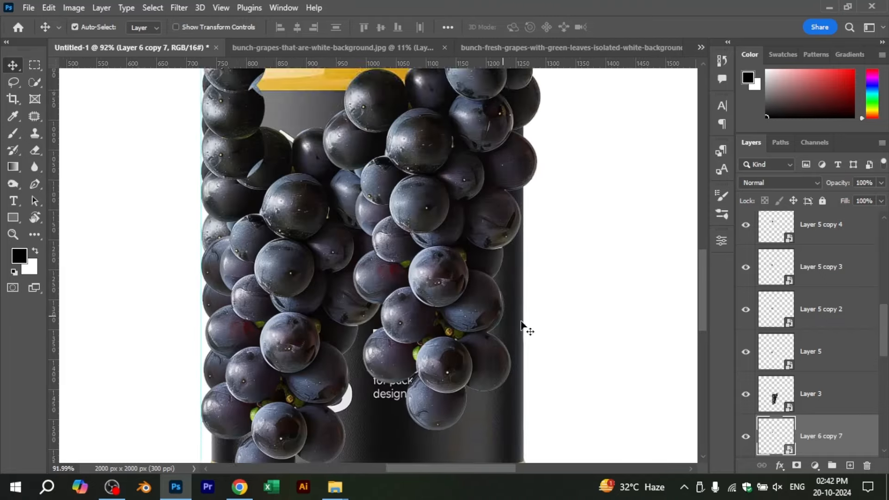
pyautogui.moveTo(273, 442); pyautogui.dragTo(382, 313)
pyautogui.scroll(-3, 381, 312)
pyautogui.moveTo(387, 345); pyautogui.dragTo(371, 384)
pyautogui.hotkey('ctrl', 'z')
pyautogui.moveTo(399, 285); pyautogui.dragTo(405, 365)
pyautogui.moveTo(311, 292); pyautogui.dragTo(308, 360)
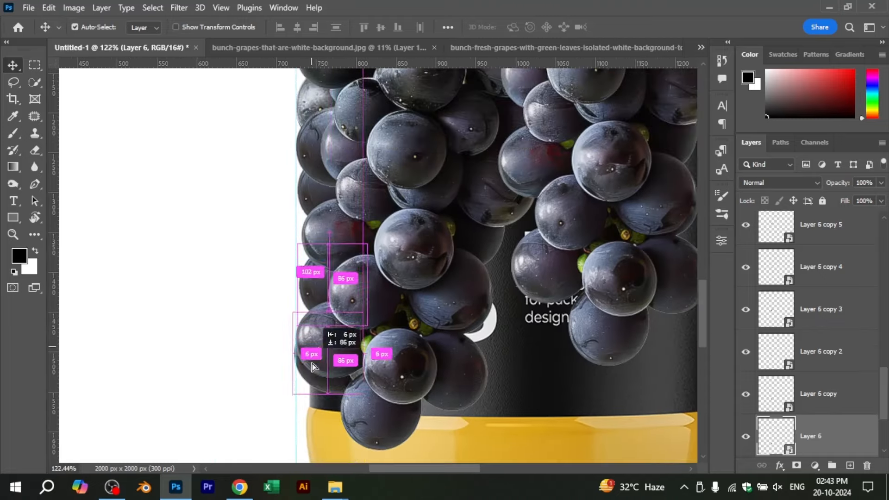
# - Add grape duplicates along the bottle's lower left curve to its base, rotating the lowest one
pyautogui.moveTo(312, 451); pyautogui.dragTo(333, 279)
pyautogui.moveTo(347, 275); pyautogui.dragTo(316, 200)
pyautogui.scroll(2, 345, 227)
pyautogui.moveTo(314, 211); pyautogui.dragTo(324, 287)
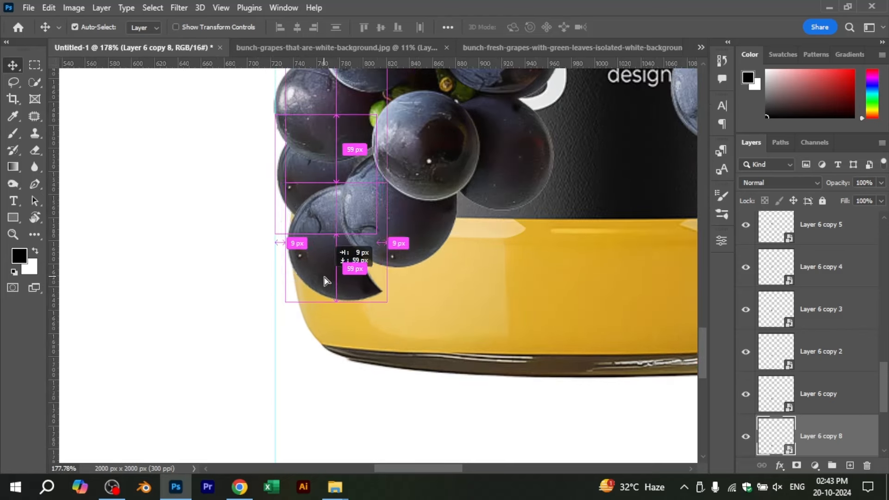
pyautogui.moveTo(336, 336); pyautogui.dragTo(337, 335)
pyautogui.hotkey('ctrl', 't')
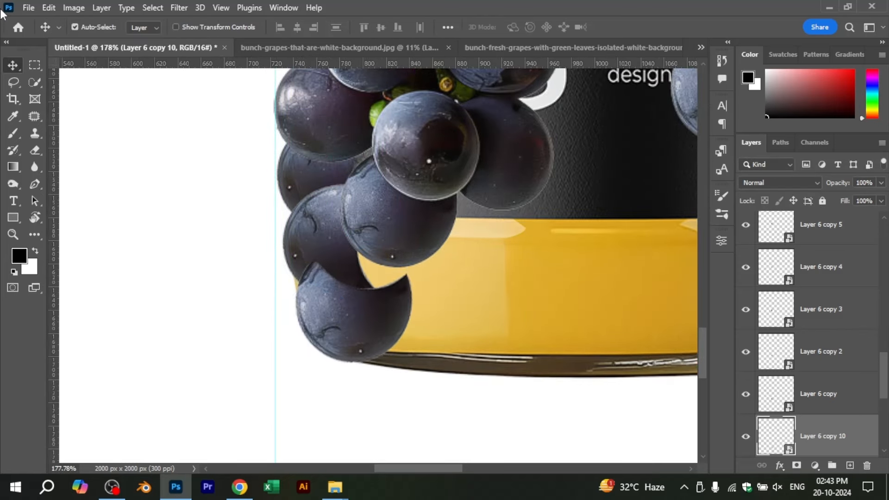
# - Trace the inner edge of the protruding grape on the upper bunch's right side with the Pen tool
pyautogui.scroll(-3, 482, 239)
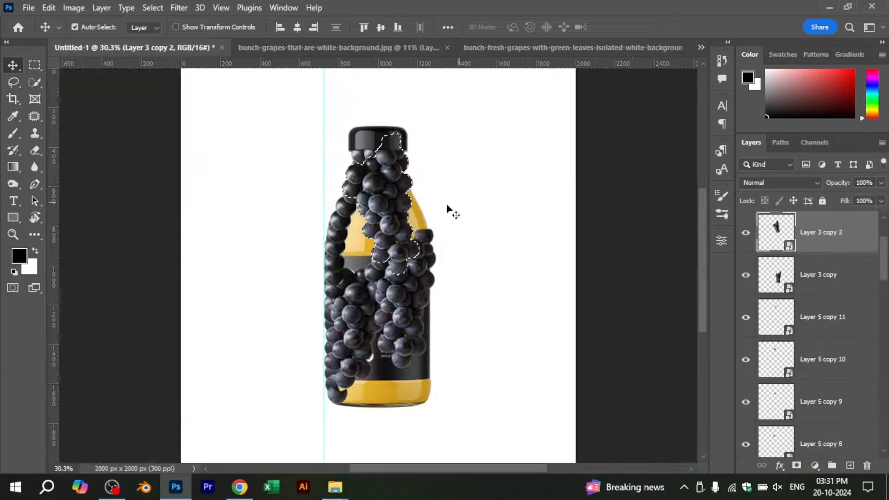
pyautogui.scroll(2, 448, 206)
pyautogui.scroll(3, 423, 224)
pyautogui.press('p')
pyautogui.scroll(2, 426, 225)
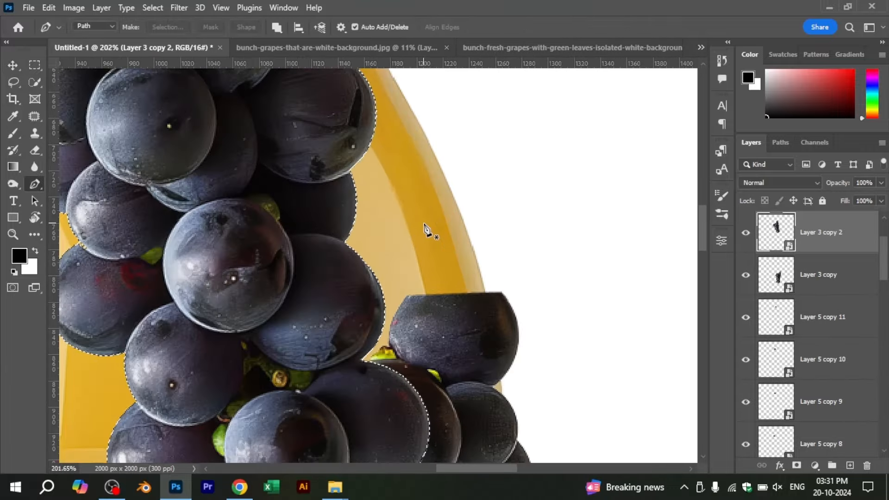
pyautogui.scroll(-3, 441, 304)
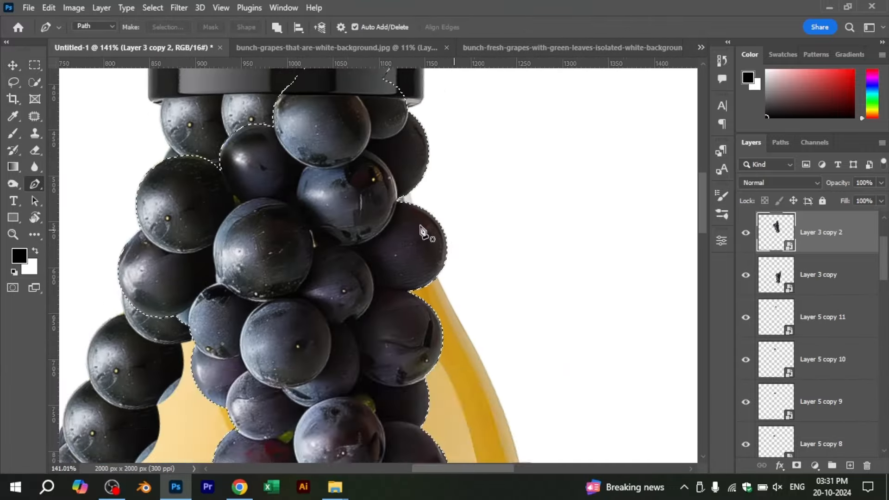
pyautogui.scroll(6, 350, 189)
pyautogui.click(350, 179)
pyautogui.moveTo(350, 178); pyautogui.dragTo(425, 117)
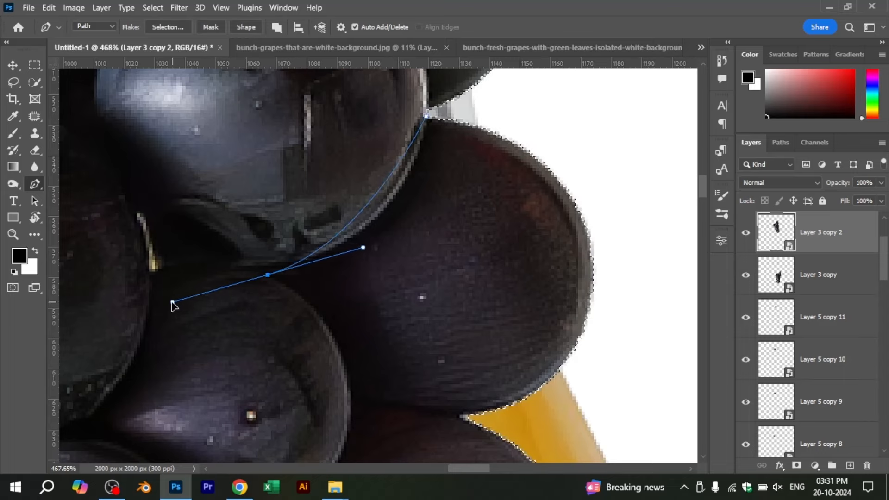
pyautogui.moveTo(313, 302); pyautogui.dragTo(326, 125)
pyautogui.moveTo(360, 263); pyautogui.dragTo(340, 300)
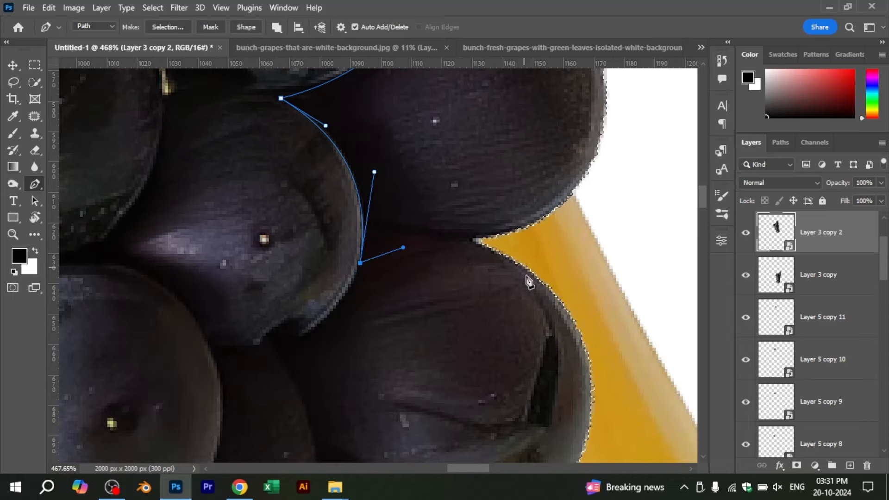
# - Close the path around the protruding grape and copy the enclosed part to its own layer
pyautogui.scroll(-6, 594, 326)
pyautogui.moveTo(595, 323); pyautogui.dragTo(490, 428)
pyautogui.click(592, 326)
pyautogui.scroll(-4, 566, 266)
pyautogui.moveTo(565, 266); pyautogui.dragTo(528, 289)
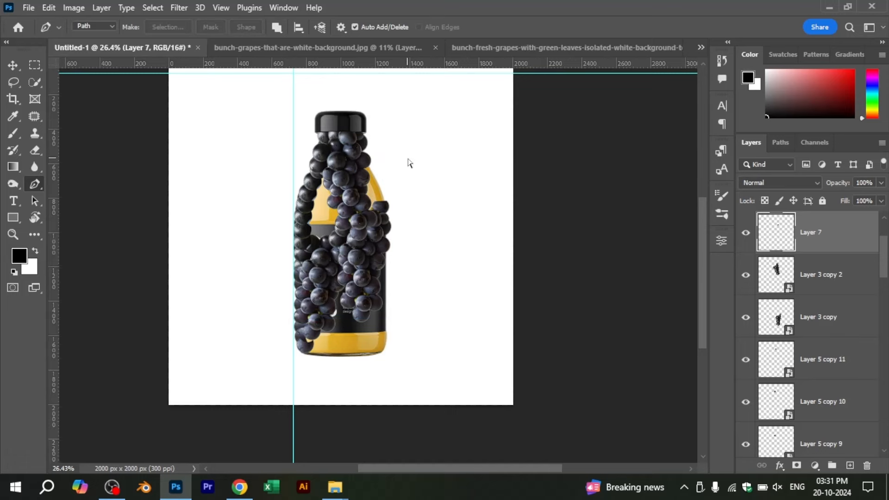
# - Move and rotate the copied grape onto the bottle's right shoulder and send it behind the upper bunch
pyautogui.scroll(4, 408, 162)
pyautogui.hotkey('ctrl', 't')
pyautogui.scroll(4, 487, 165)
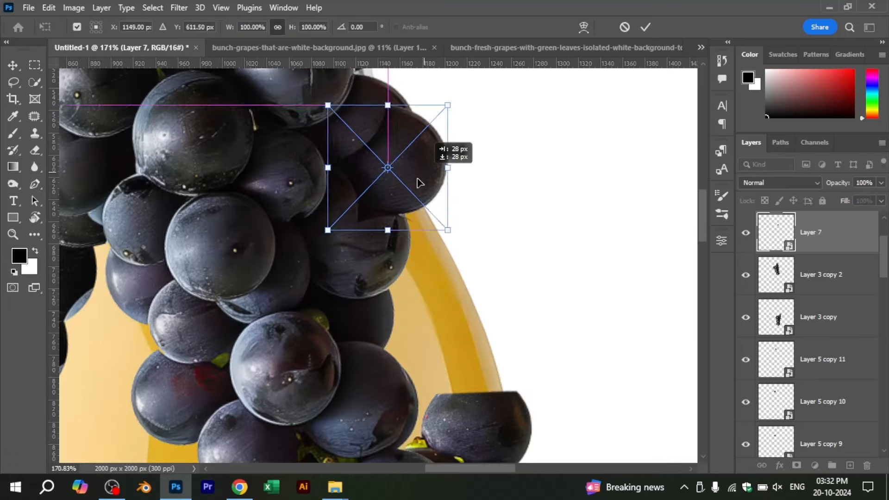
pyautogui.moveTo(417, 179); pyautogui.dragTo(401, 199)
pyautogui.moveTo(480, 200); pyautogui.dragTo(468, 183)
pyautogui.scroll(3, 401, 207)
pyautogui.moveTo(398, 178); pyautogui.dragTo(406, 231)
pyautogui.press('Return')
pyautogui.press('v')
pyautogui.scroll(-5, 492, 245)
pyautogui.moveTo(492, 250); pyautogui.dragTo(352, 235)
pyautogui.hotkey('ctrl', '[')
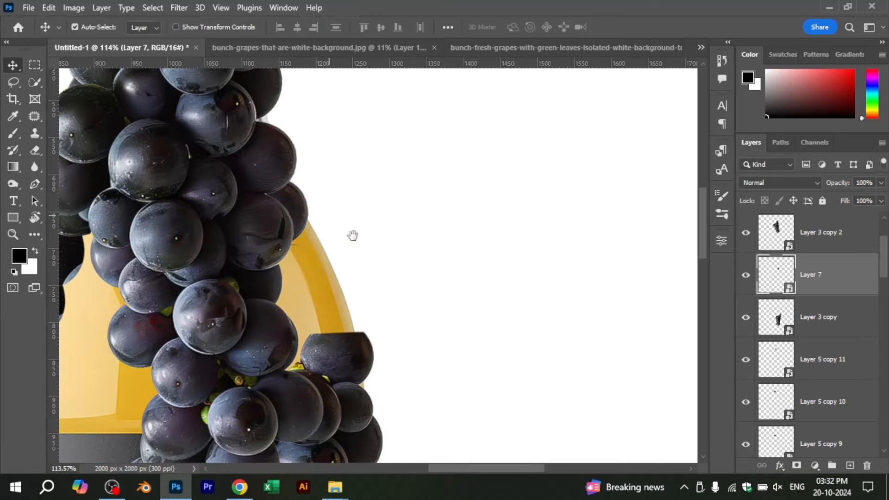
# - Duplicate the shoulder grape along the bottle's right contour, layering the copies behind one another
pyautogui.moveTo(311, 278); pyautogui.dragTo(254, 167)
pyautogui.scroll(5, 321, 306)
pyautogui.moveTo(279, 206); pyautogui.dragTo(314, 300)
pyautogui.hotkey('ctrl', '[')
pyautogui.scroll(-6, 470, 276)
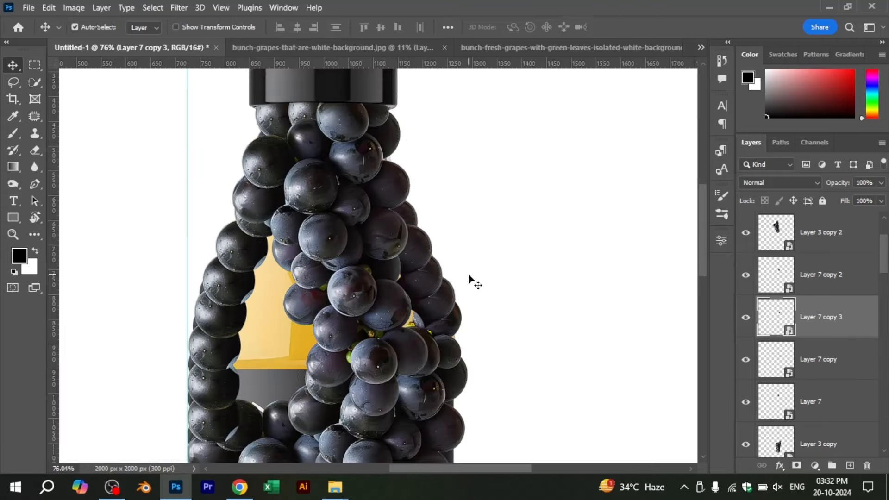
pyautogui.scroll(5, 407, 142)
pyautogui.moveTo(408, 335); pyautogui.dragTo(350, 204)
pyautogui.scroll(-8, 359, 208)
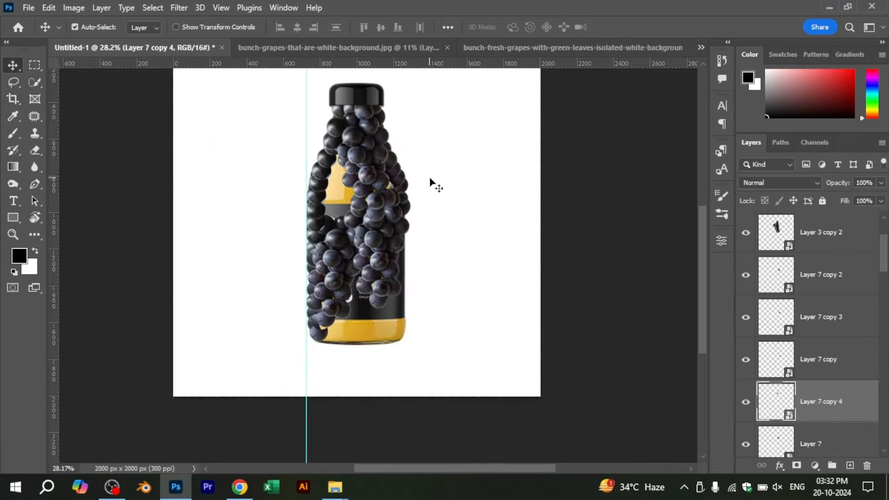
# - Duplicate the right-hand bunch and place the copy lower along the bottle's right side
pyautogui.scroll(5, 416, 247)
pyautogui.moveTo(348, 248); pyautogui.dragTo(347, 329)
pyautogui.scroll(5, 364, 213)
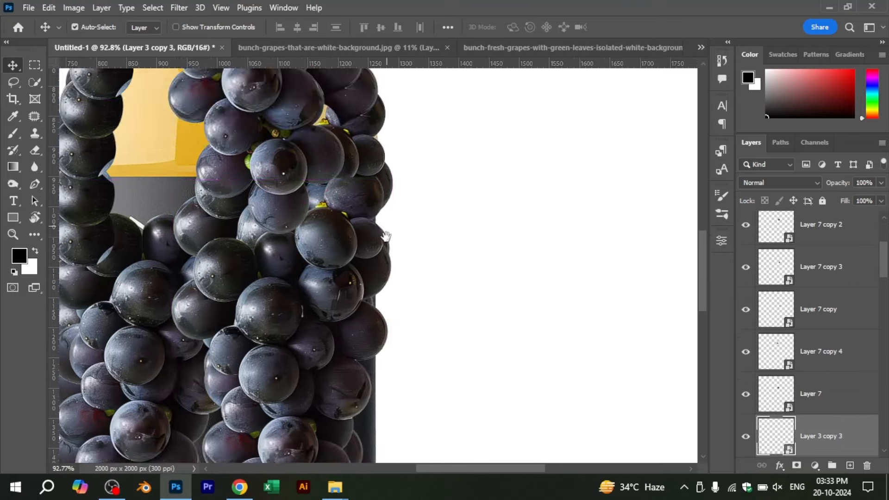
# - Duplicate a single grape further down the bottle's right contour and send the copy behind the neighbouring bunches
pyautogui.moveTo(363, 213); pyautogui.dragTo(358, 220)
pyautogui.scroll(-5, 359, 218)
pyautogui.scroll(3, 346, 156)
pyautogui.moveTo(327, 130); pyautogui.dragTo(339, 234)
pyautogui.hotkey('ctrl', '[')
pyautogui.hotkey('ctrl', '[')
pyautogui.hotkey('ctrl', '[')
pyautogui.hotkey('ctrl', '[')
pyautogui.hotkey('ctrl', '[')
pyautogui.hotkey('ctrl', '[')
pyautogui.scroll(-6, 368, 197)
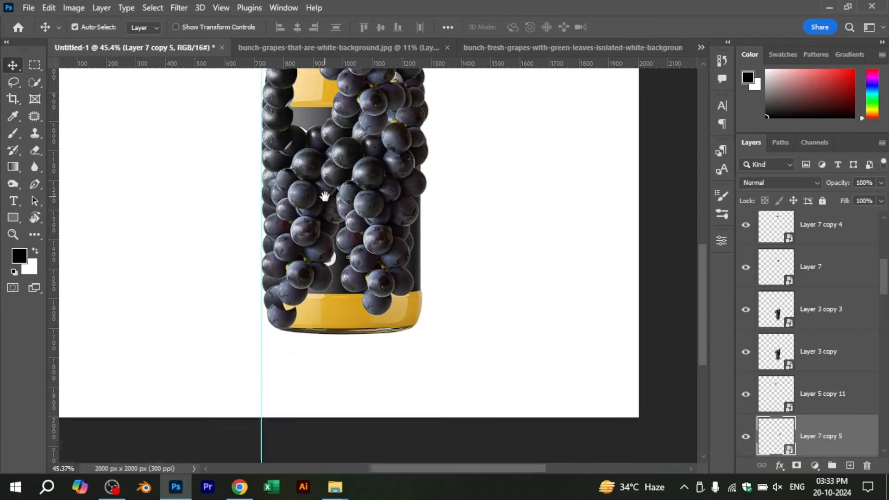
# - Duplicate a bunch onto the bottle's lower-left part and set its opacity to 77% while aligning it with the base
pyautogui.scroll(2, 368, 264)
pyautogui.moveTo(376, 233); pyautogui.dragTo(294, 250)
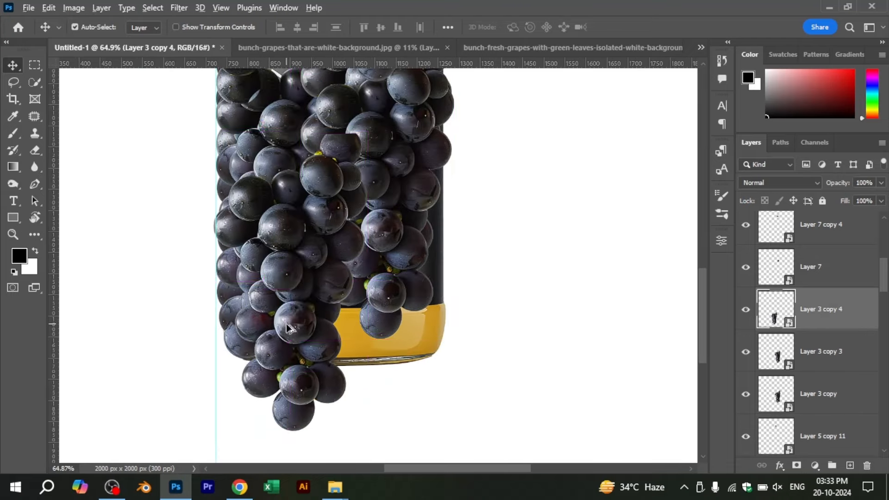
pyautogui.scroll(4, 294, 250)
pyautogui.scroll(4, 337, 343)
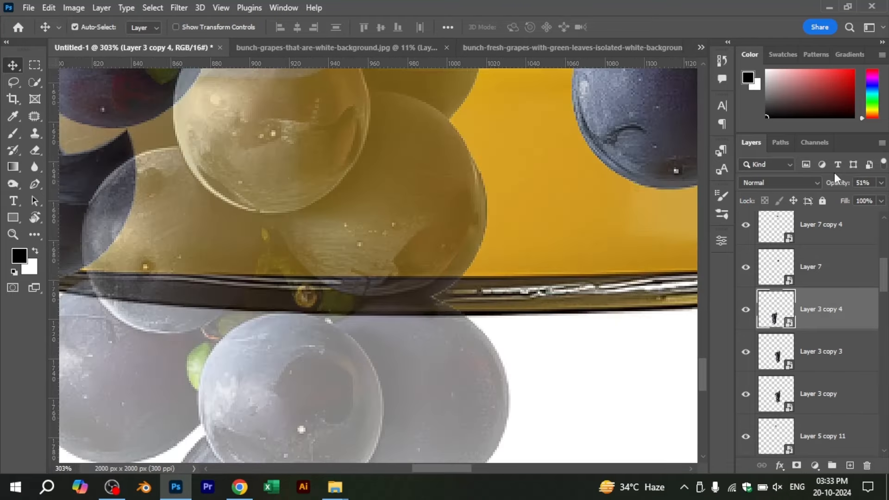
pyautogui.click(868, 198)
pyautogui.moveTo(218, 286); pyautogui.dragTo(250, 350)
pyautogui.scroll(-4, 334, 83)
pyautogui.scroll(6, 328, 331)
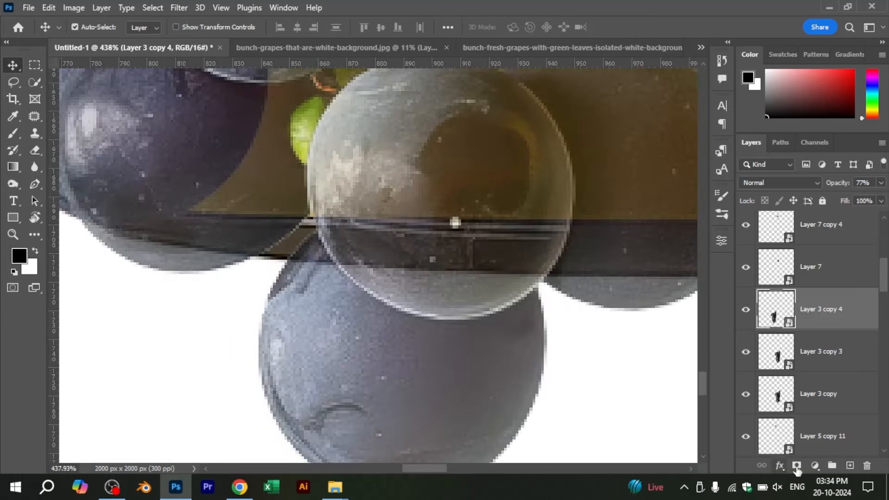
# - Add a layer mask to the lower-left bunch and trace a path around the lowest grape hanging below the base
pyautogui.scroll(3, 305, 186)
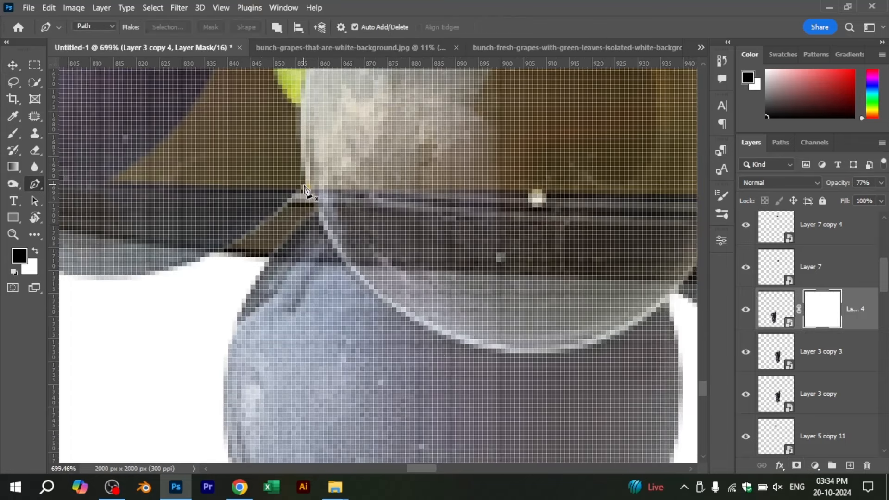
pyautogui.click(306, 185)
pyautogui.moveTo(496, 312); pyautogui.dragTo(266, 192)
pyautogui.scroll(-2, 348, 273)
pyautogui.moveTo(347, 270); pyautogui.dragTo(377, 271)
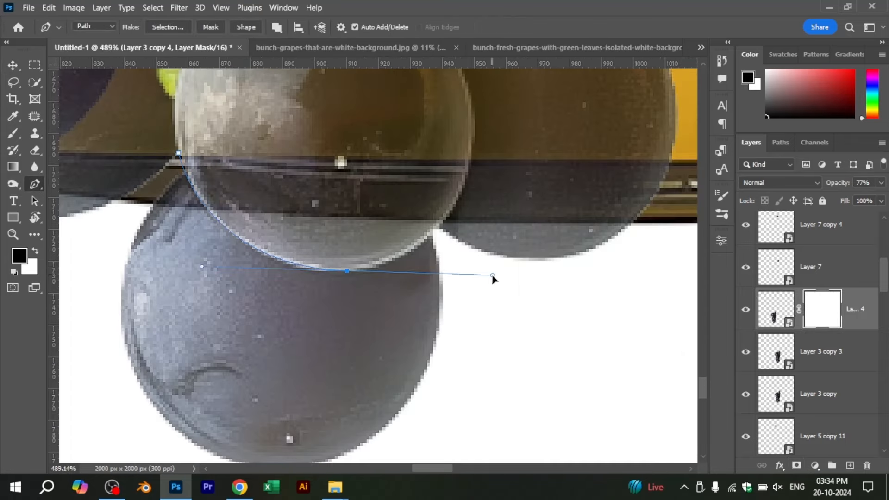
pyautogui.moveTo(458, 245); pyautogui.dragTo(417, 296)
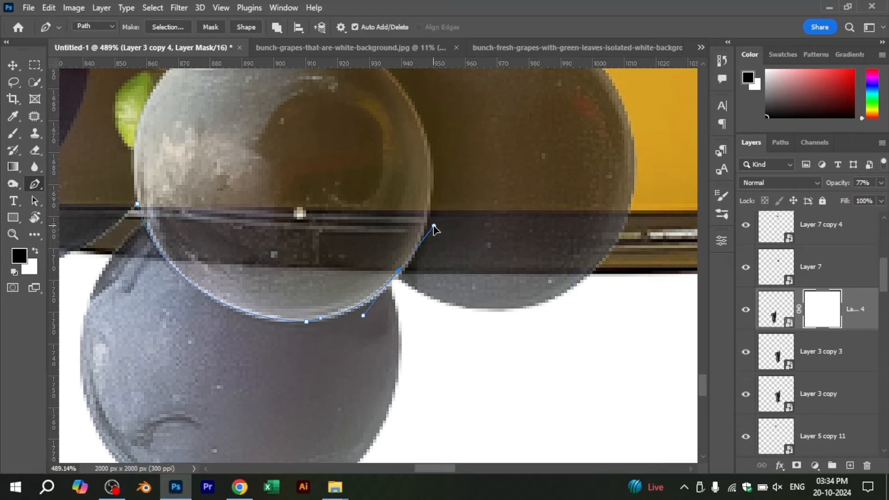
pyautogui.scroll(-5, 434, 229)
# - Convert the path to a selection, mask out the hanging grape with black, and raise the bunch's opacity to 97%
pyautogui.hotkey('ctrl', 'Return')
pyautogui.press('b')
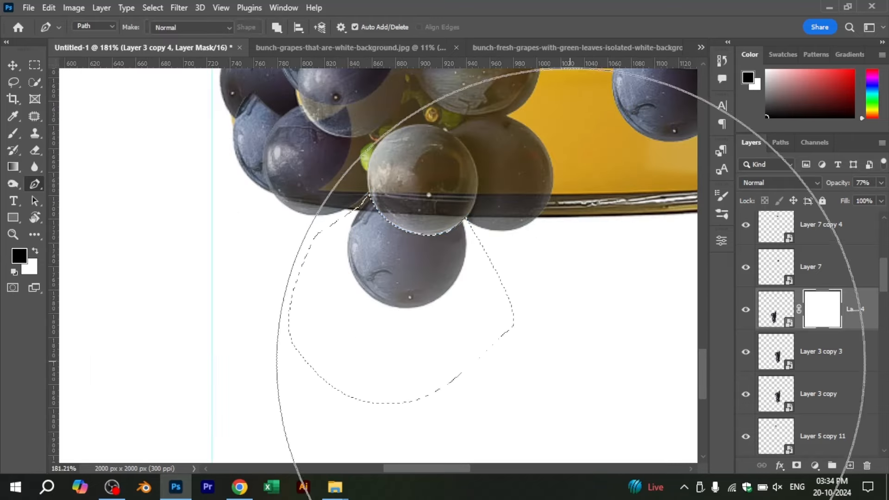
pyautogui.click(556, 370)
pyautogui.hotkey('ctrl', 'd')
pyautogui.scroll(-2, 460, 388)
pyautogui.click(14, 65)
pyautogui.click(881, 182)
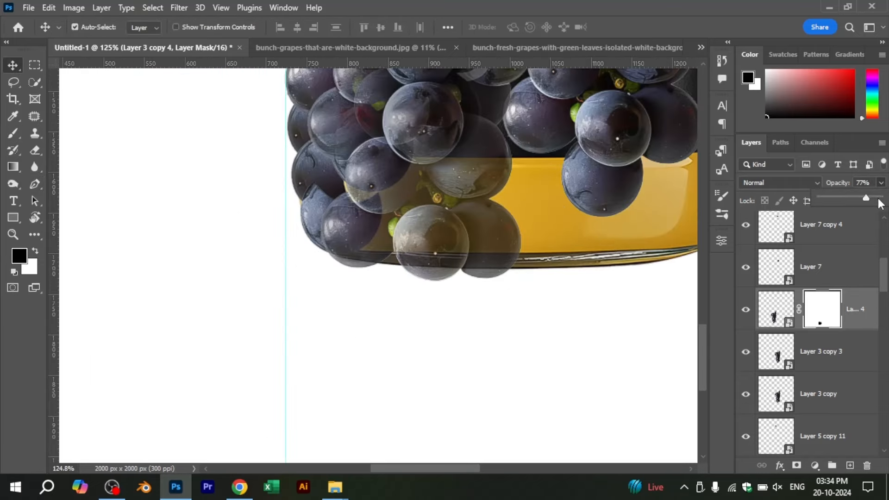
pyautogui.click(882, 200)
# - Send the masked lower-left bunch several layers down, behind the right-hand bunches
pyautogui.scroll(3, 447, 263)
pyautogui.moveTo(447, 263); pyautogui.dragTo(332, 400)
pyautogui.scroll(-2, 332, 400)
pyautogui.scroll(-4, 374, 318)
pyautogui.moveTo(508, 289); pyautogui.dragTo(469, 400)
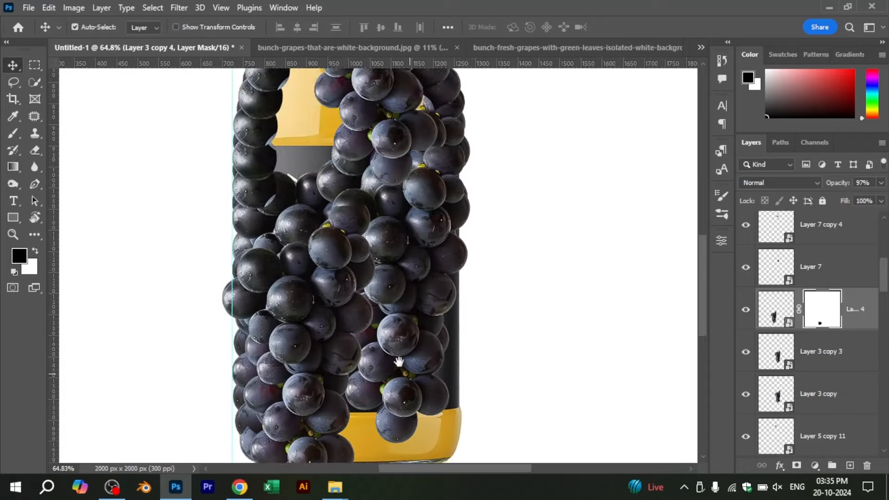
pyautogui.scroll(6, 340, 324)
pyautogui.hotkey('ctrl', '[')
pyautogui.hotkey('ctrl', '0')
pyautogui.hotkey('ctrl', '[')
pyautogui.hotkey('ctrl', '[')
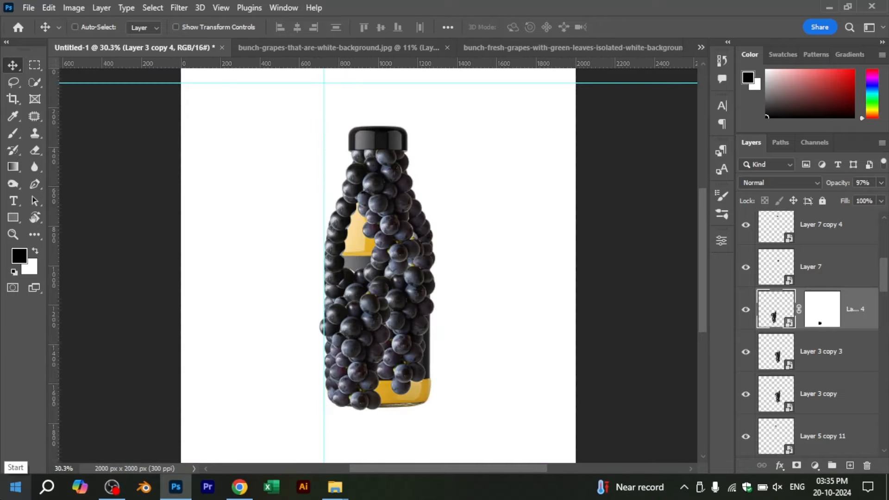
pyautogui.scroll(5, 401, 329)
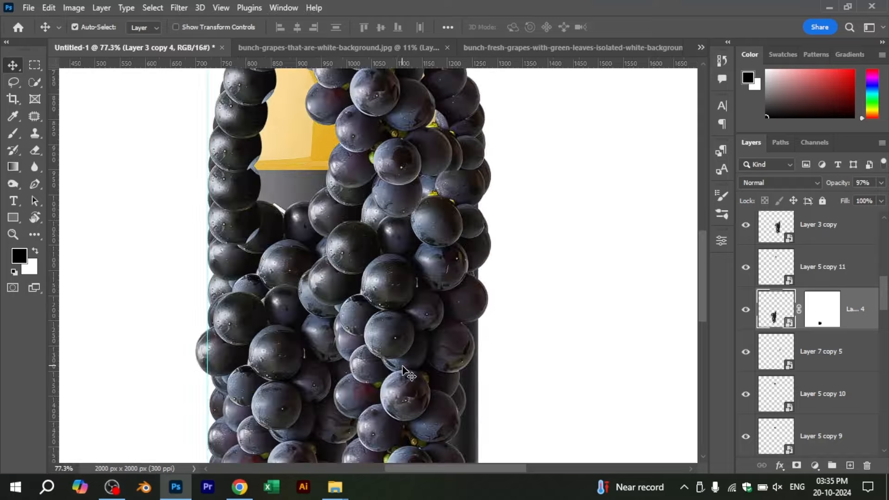
# - Reposition the lower right-hand bunch and duplicate it over the lower middle of the bottle
pyautogui.moveTo(404, 370); pyautogui.dragTo(433, 304)
pyautogui.scroll(-5, 433, 303)
pyautogui.scroll(3, 536, 304)
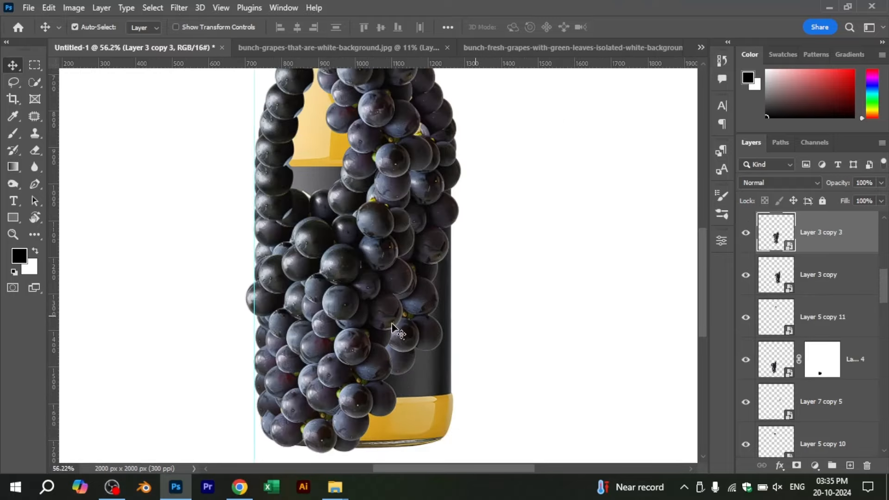
pyautogui.moveTo(397, 328); pyautogui.dragTo(339, 303)
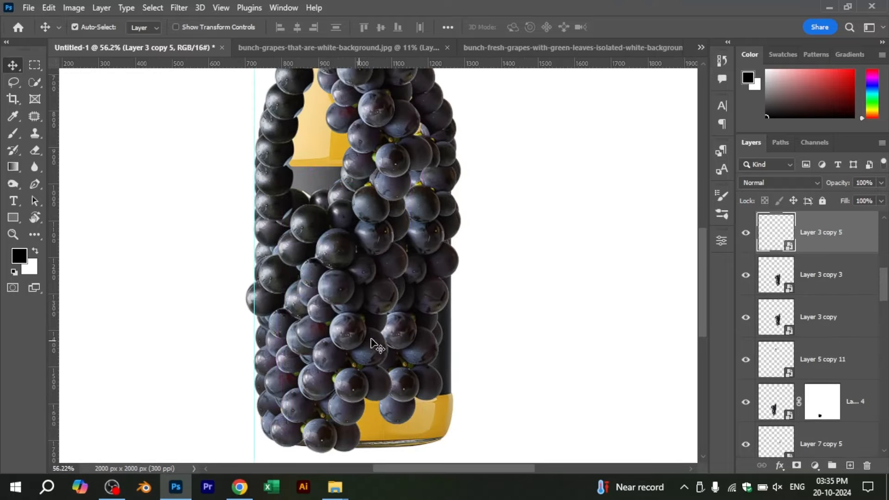
pyautogui.scroll(-3, 373, 343)
pyautogui.scroll(4, 384, 342)
# - Duplicate the bunch higher up to cover the exposed yellow label and the bottle's upper-left side
pyautogui.moveTo(427, 363); pyautogui.dragTo(431, 179)
pyautogui.scroll(-3, 391, 159)
pyautogui.scroll(3, 391, 159)
pyautogui.scroll(-4, 431, 179)
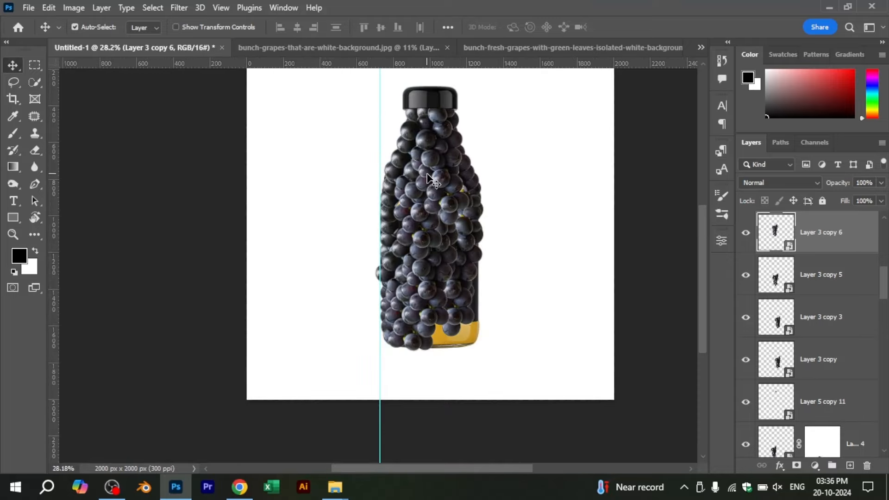
pyautogui.scroll(4, 430, 179)
pyautogui.moveTo(392, 246)
pyautogui.mouseDown()
pyautogui.moveTo(366, 251)
pyautogui.moveTo(357, 241)
pyautogui.moveTo(393, 301)
pyautogui.moveTo(387, 238)
pyautogui.moveTo(360, 354)
pyautogui.mouseUp()
# - Add a layer mask to the upper-left bunch copy and brush away the grapes protruding past the left shoulder
pyautogui.scroll(4, 329, 168)
pyautogui.click(796, 465)
pyautogui.scroll(2, 418, 313)
pyautogui.press('b')
pyautogui.moveTo(365, 184); pyautogui.dragTo(209, 368)
pyautogui.scroll(3, 332, 315)
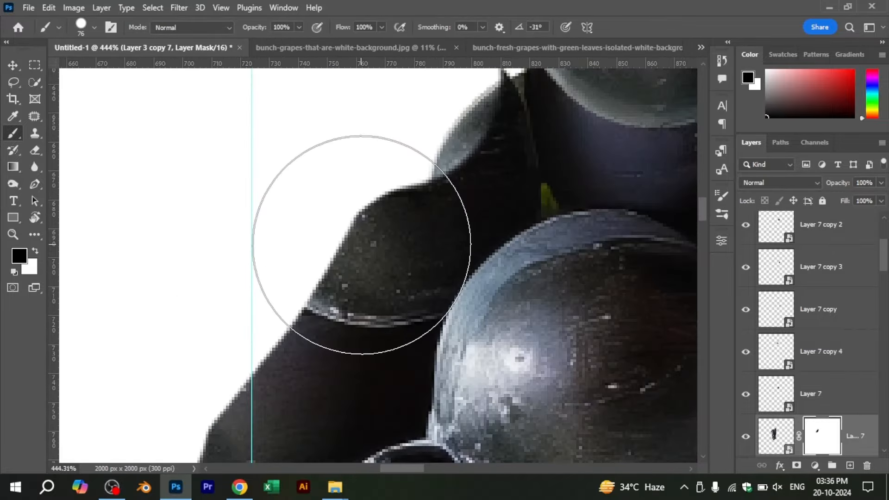
# - Refine the mask around the left shoulder grapes with progressively smaller brushes to reveal the grape outlines underneath
pyautogui.click(362, 245)
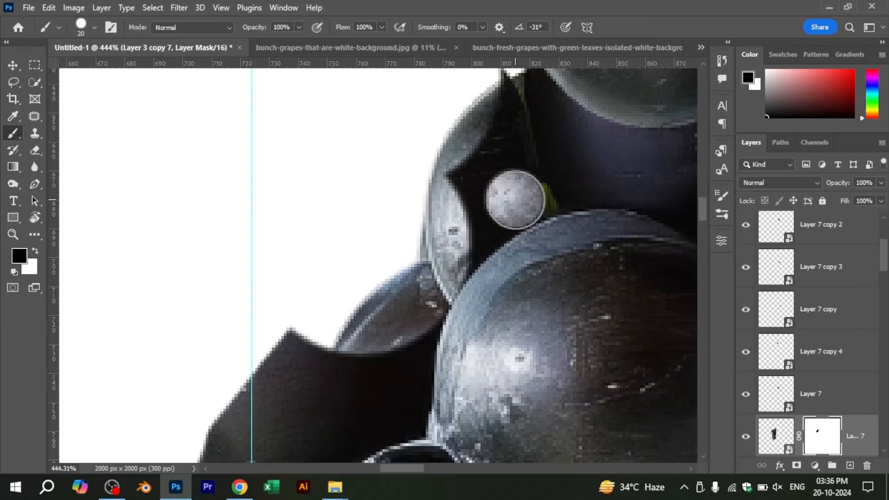
pyautogui.moveTo(516, 200); pyautogui.dragTo(472, 271)
pyautogui.moveTo(470, 260)
pyautogui.mouseDown()
pyautogui.moveTo(449, 155)
pyautogui.moveTo(464, 165)
pyautogui.moveTo(457, 211)
pyautogui.mouseUp()
pyautogui.hotkey('ctrl', 'z')
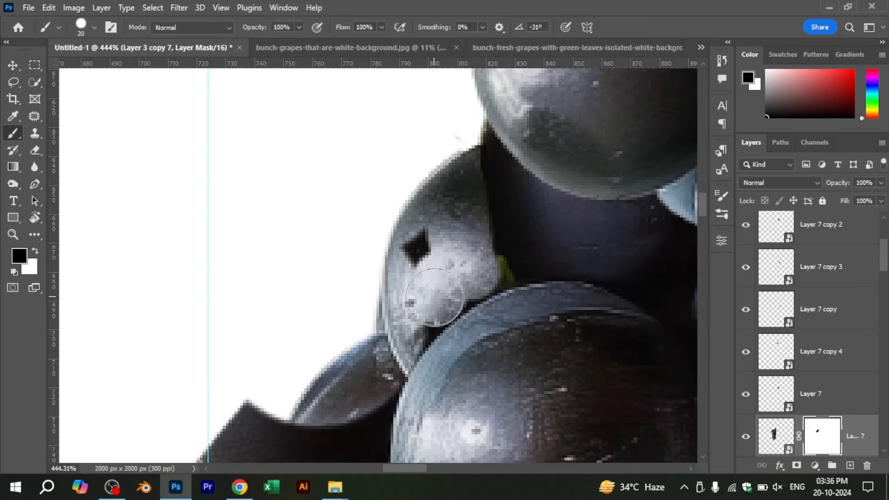
pyautogui.moveTo(374, 325); pyautogui.dragTo(412, 210)
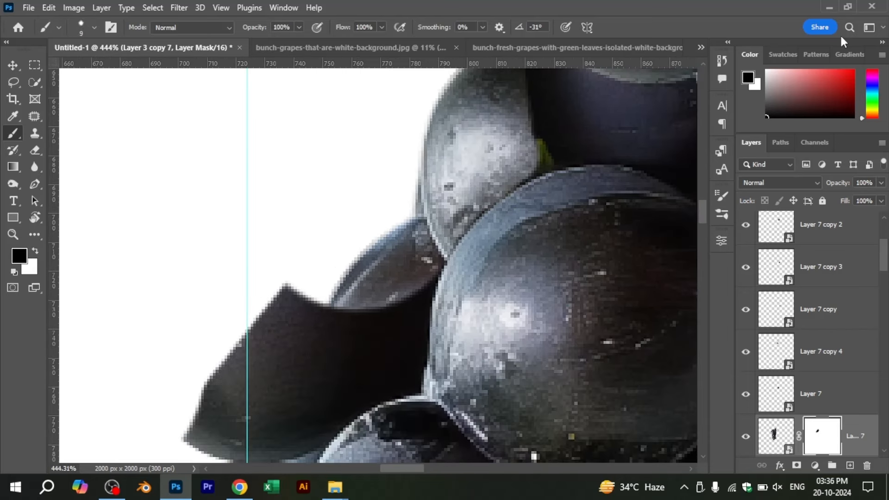
pyautogui.scroll(2, 525, 134)
pyautogui.scroll(-2, 529, 127)
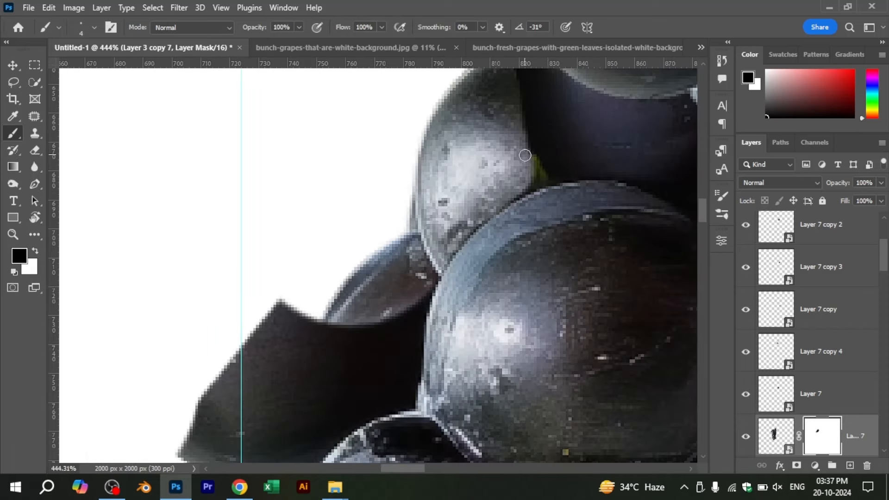
# - Trace a path around the leftover dark grape at the left shoulder, convert it to a selection and mask it out
pyautogui.moveTo(435, 278)
pyautogui.mouseDown()
pyautogui.moveTo(465, 228)
pyautogui.moveTo(480, 137)
pyautogui.mouseUp()
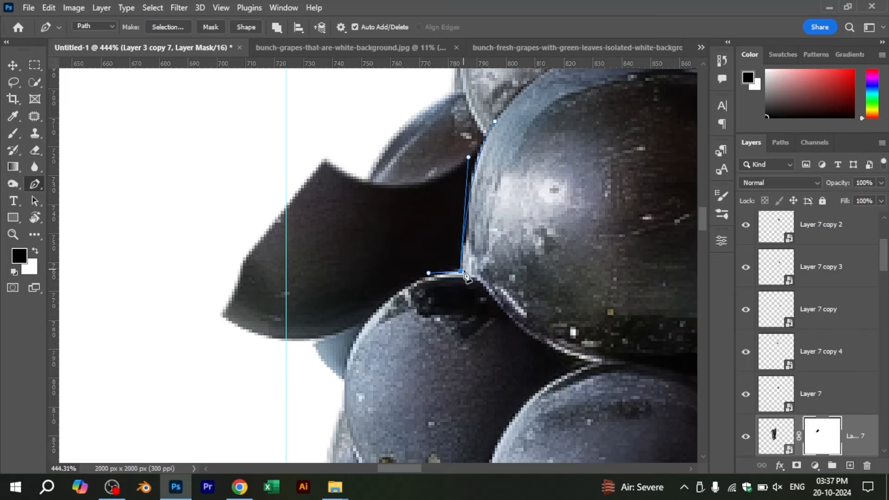
pyautogui.moveTo(463, 277); pyautogui.dragTo(505, 157)
pyautogui.scroll(-3, 393, 424)
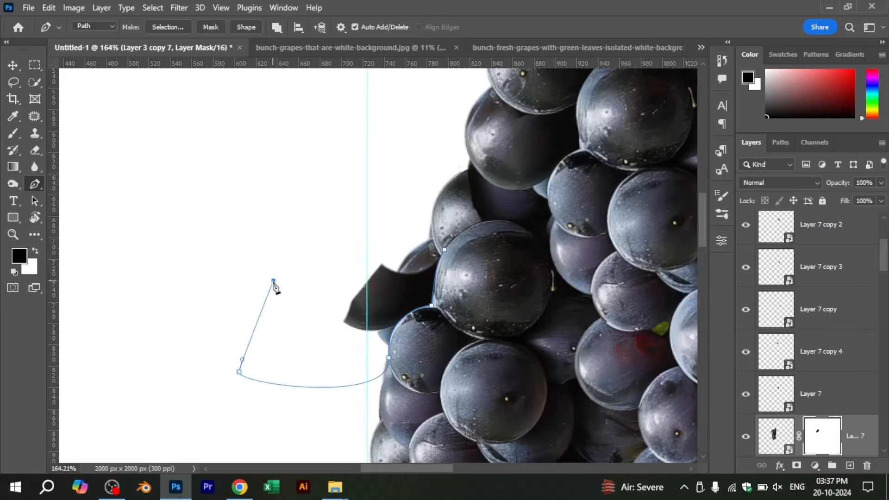
pyautogui.press('b')
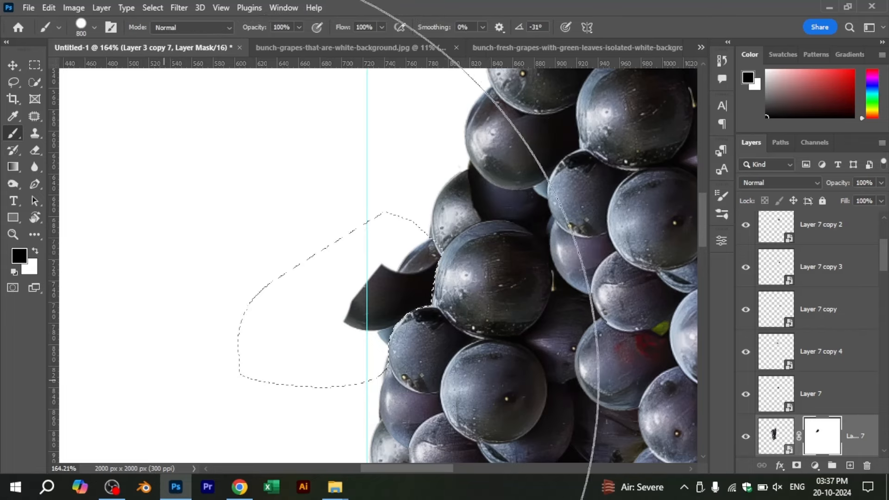
pyautogui.hotkey('ctrl', '0')
pyautogui.click(13, 65)
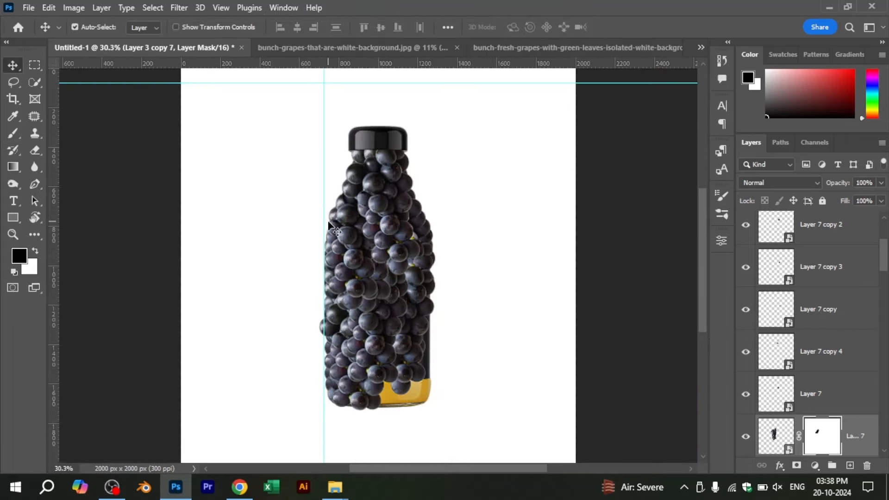
# - Try to blend the masked bunch's lower part with a soft brush at 51% opacity and 46% flow
pyautogui.scroll(4, 392, 326)
pyautogui.scroll(-1, 371, 310)
pyautogui.press('b')
pyautogui.moveTo(401, 321); pyautogui.dragTo(347, 279)
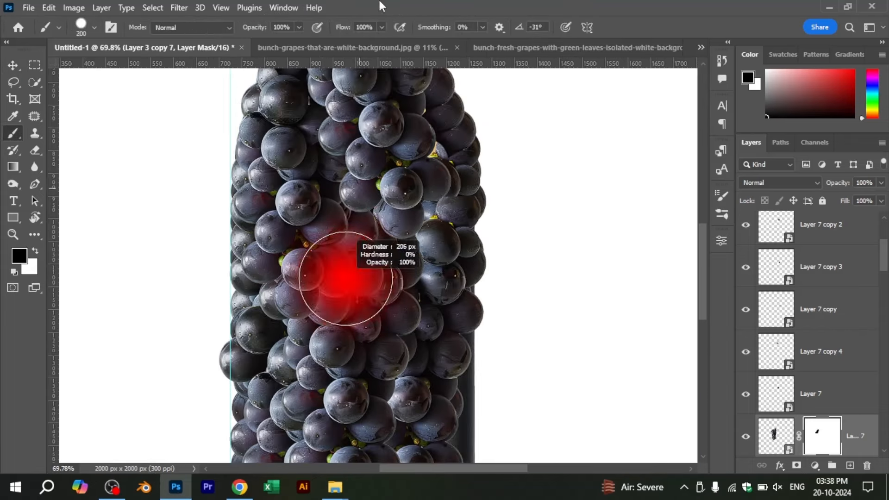
pyautogui.click(299, 27)
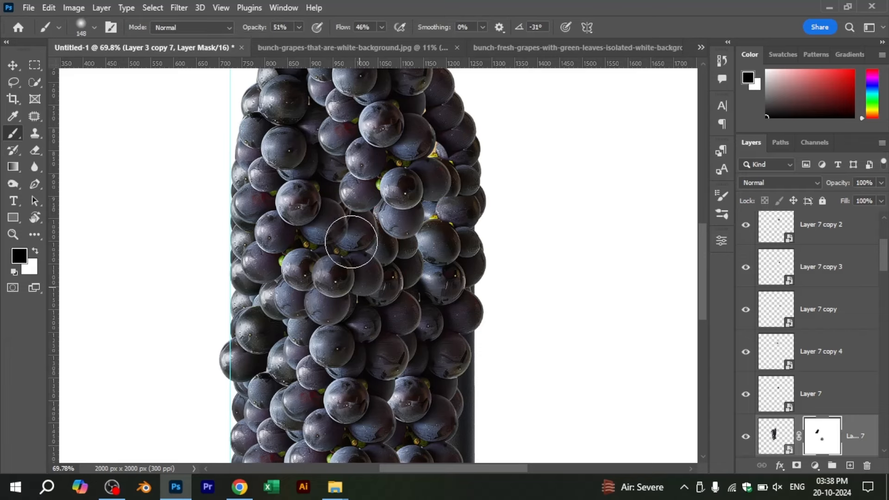
pyautogui.scroll(-10, 356, 332)
pyautogui.click(13, 65)
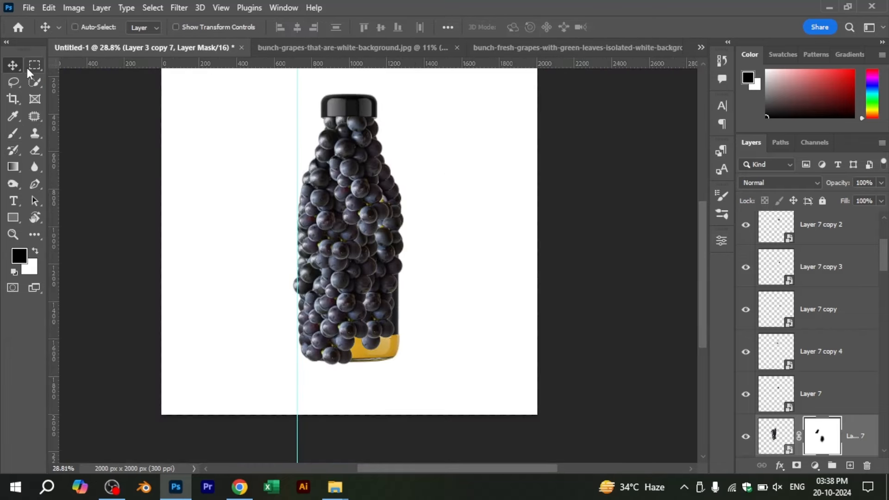
# - Clear the loaded selection and toggle the masked bunch's visibility to check where it overlaps the other grapes
pyautogui.scroll(8, 422, 228)
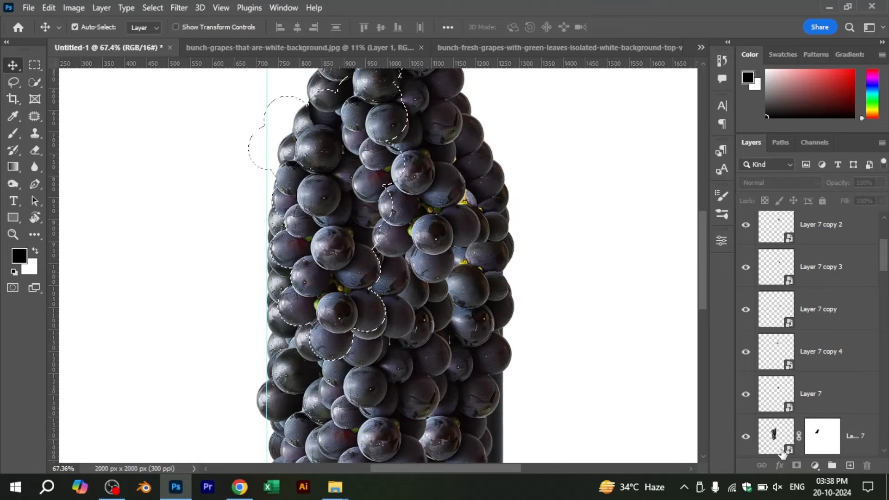
pyautogui.hotkey('ctrl', 'd')
pyautogui.click(746, 436)
pyautogui.click(746, 437)
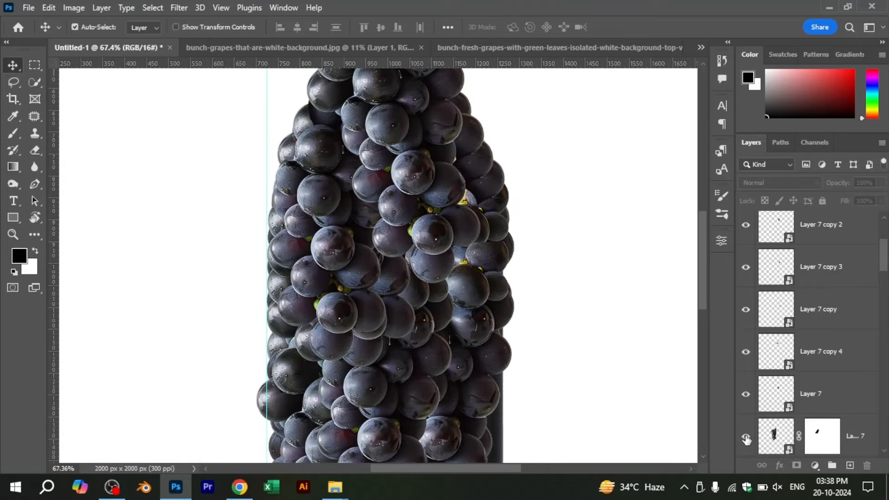
# - Paint on the bunch's mask over the overlapping lower grapes using a 68 px brush at 100% opacity and flow
pyautogui.scroll(10, 364, 284)
pyautogui.click(356, 324)
pyautogui.press('b')
pyautogui.press('[')
pyautogui.press('[')
pyautogui.press('[')
pyautogui.press('[')
pyautogui.press('[')
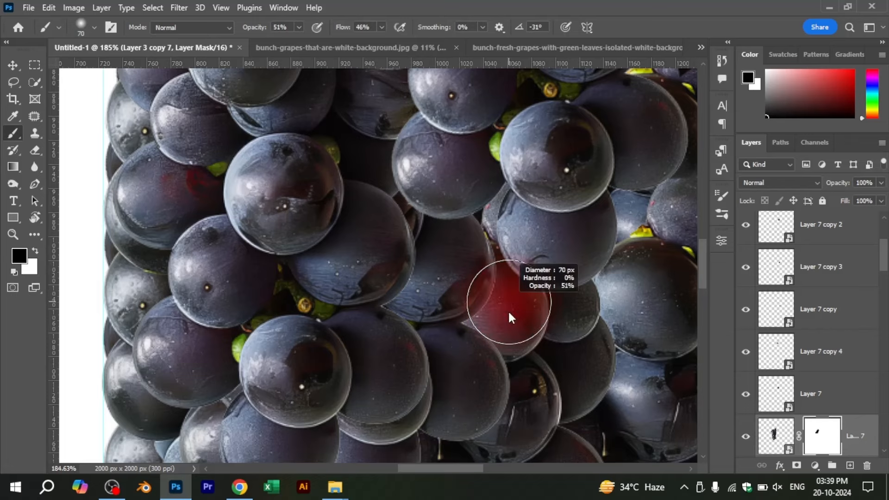
pyautogui.click(299, 27)
pyautogui.scroll(4, 440, 173)
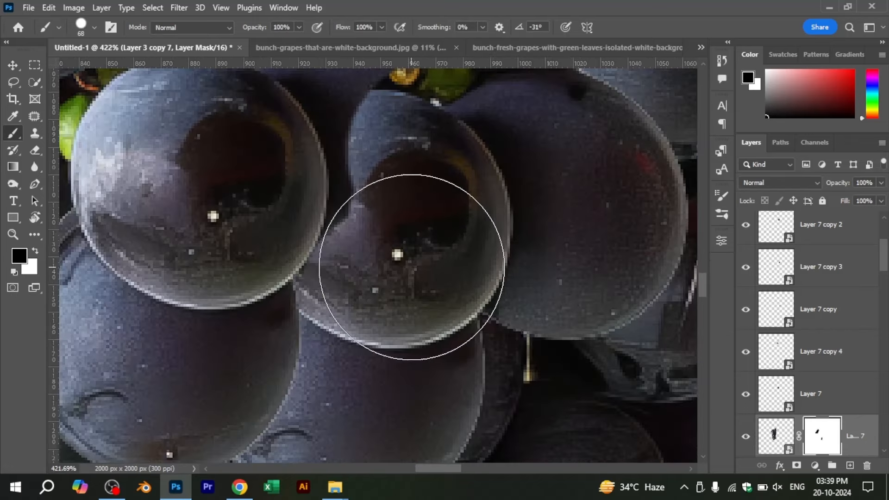
pyautogui.moveTo(420, 235); pyautogui.dragTo(448, 324)
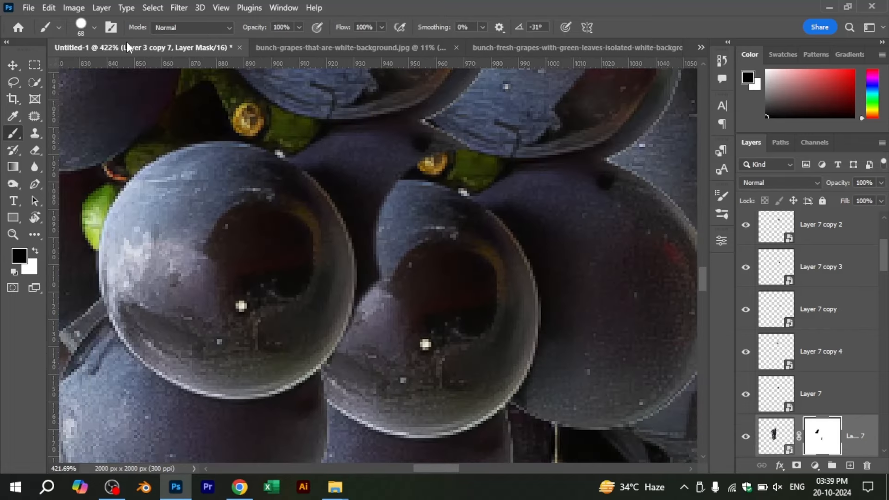
# - Check the brush settings and continue masking the overlapping grape portions in the middle of the bottle
pyautogui.click(113, 30)
pyautogui.click(685, 129)
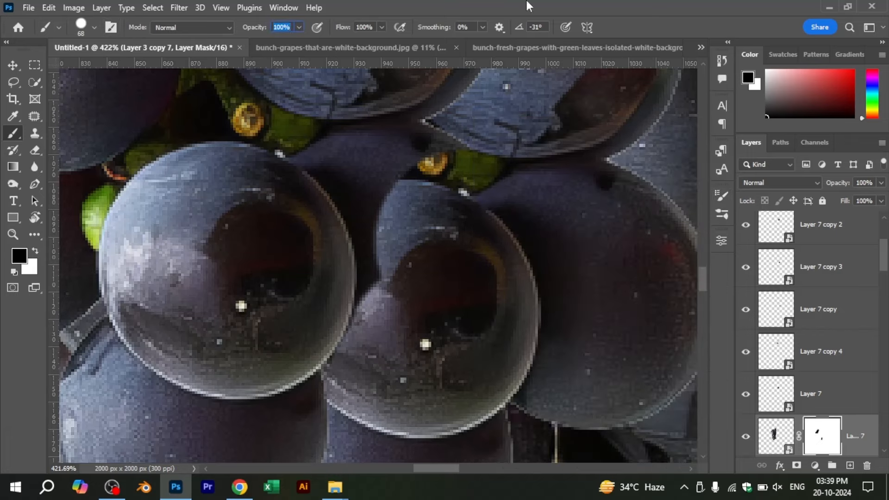
pyautogui.moveTo(430, 236); pyautogui.dragTo(448, 295)
pyautogui.scroll(-1, 448, 295)
pyautogui.moveTo(428, 213); pyautogui.dragTo(442, 287)
# - Refine the bunch's mask around the green stems in the middle of the bottle with a 9 px brush, switching between hiding and revealing
pyautogui.press('[')
pyautogui.press('[')
pyautogui.press('[')
pyautogui.press('[')
pyautogui.press('[')
pyautogui.press('[')
pyautogui.press('[')
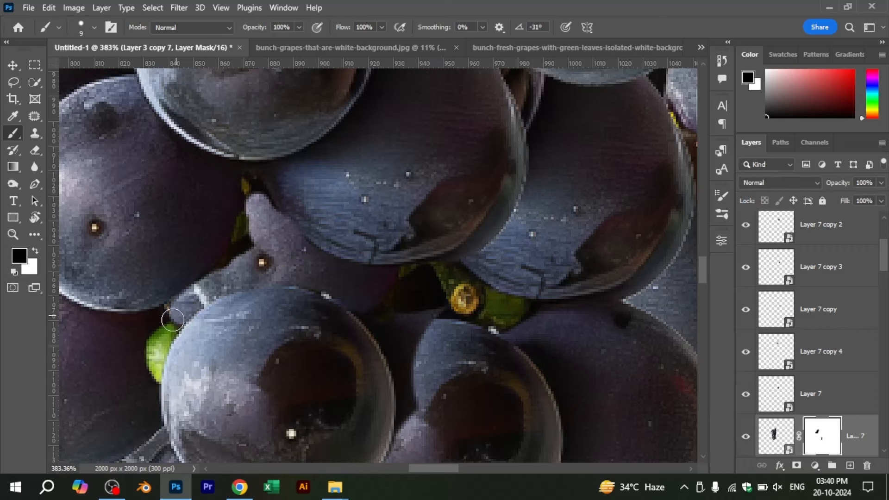
pyautogui.moveTo(172, 320); pyautogui.dragTo(148, 348)
pyautogui.press('x')
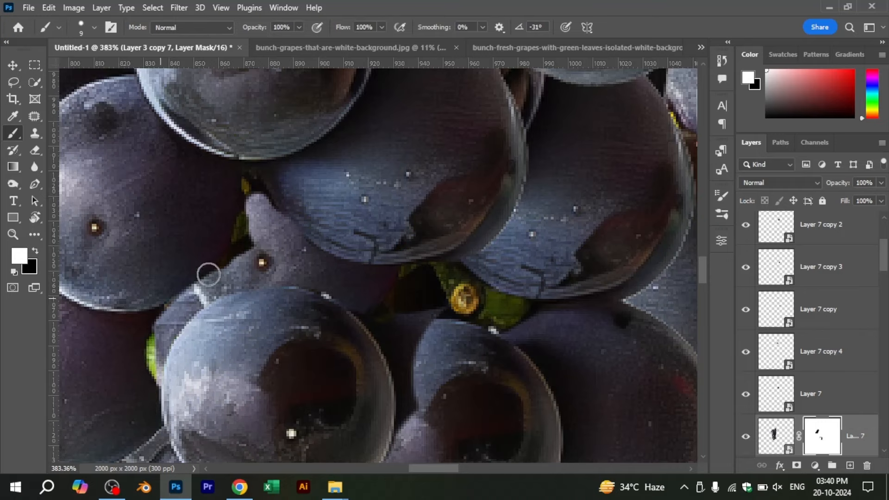
pyautogui.moveTo(240, 227); pyautogui.dragTo(189, 285)
pyautogui.scroll(-9, 369, 320)
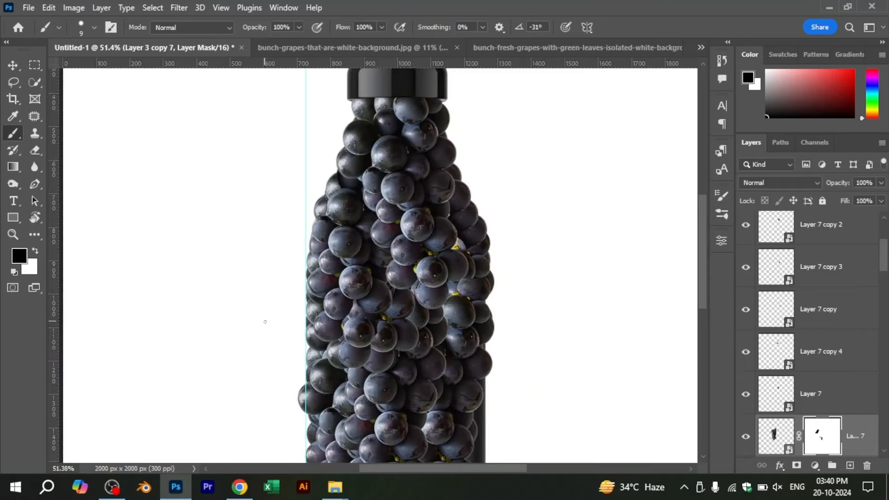
# - Undo the last two mask strokes and touch up the mask over the second front grape below the stems
pyautogui.scroll(10, 351, 312)
pyautogui.hotkey('ctrl', 'z')
pyautogui.hotkey('ctrl', 'z')
pyautogui.scroll(-4, 463, 315)
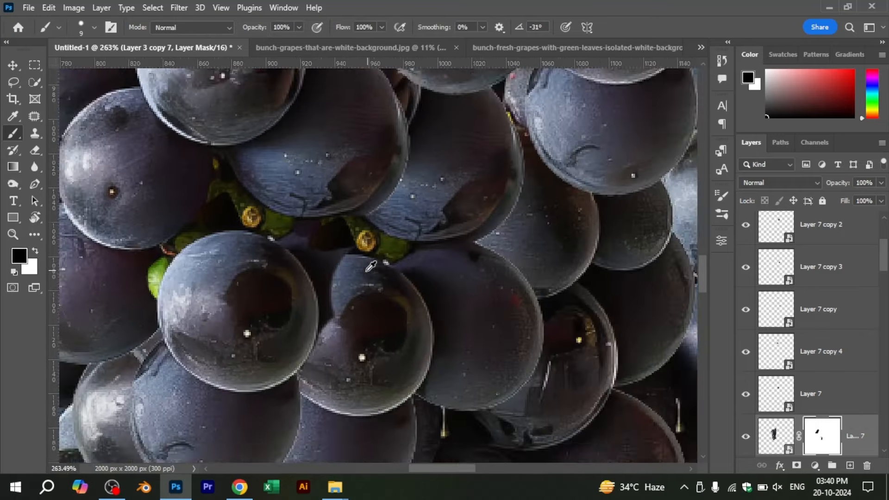
pyautogui.scroll(5, 282, 202)
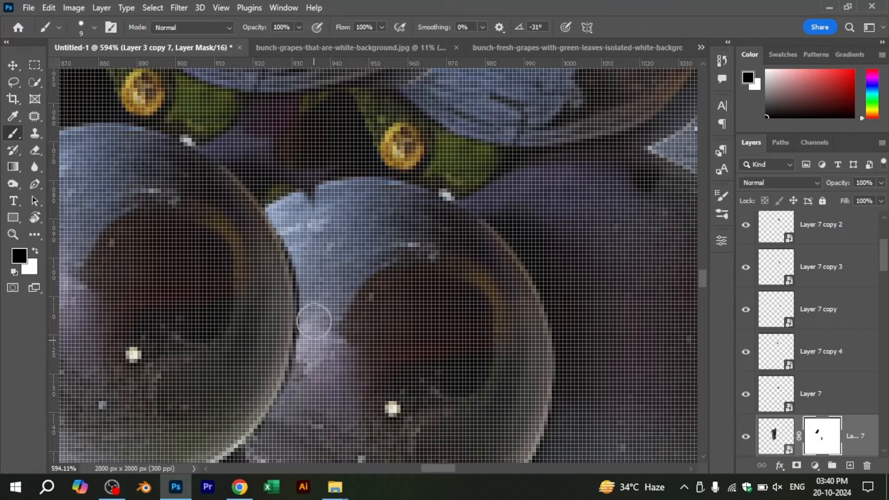
pyautogui.scroll(-2, 314, 321)
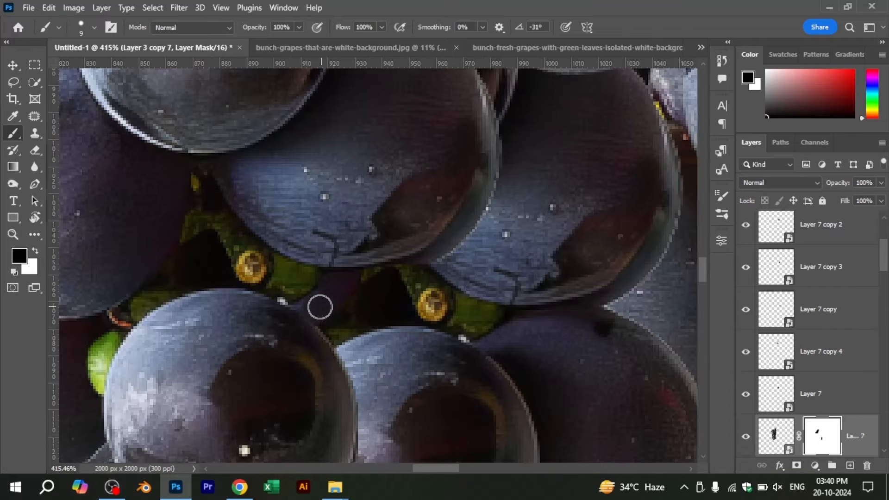
# - Clean up the mask edge between the two neighbouring front grapes with a 4 px brush
pyautogui.press('[')
pyautogui.press('[')
pyautogui.press('[')
pyautogui.press('[')
pyautogui.press('[')
pyautogui.scroll(3, 339, 356)
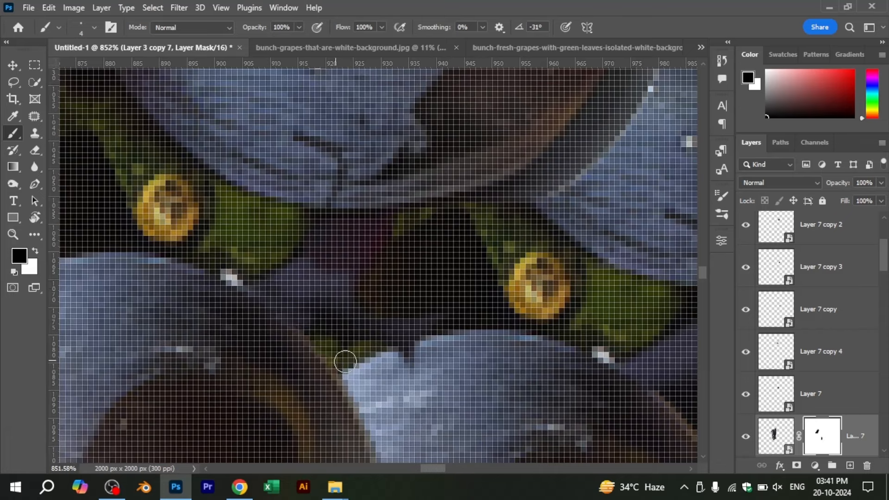
pyautogui.scroll(-12, 324, 307)
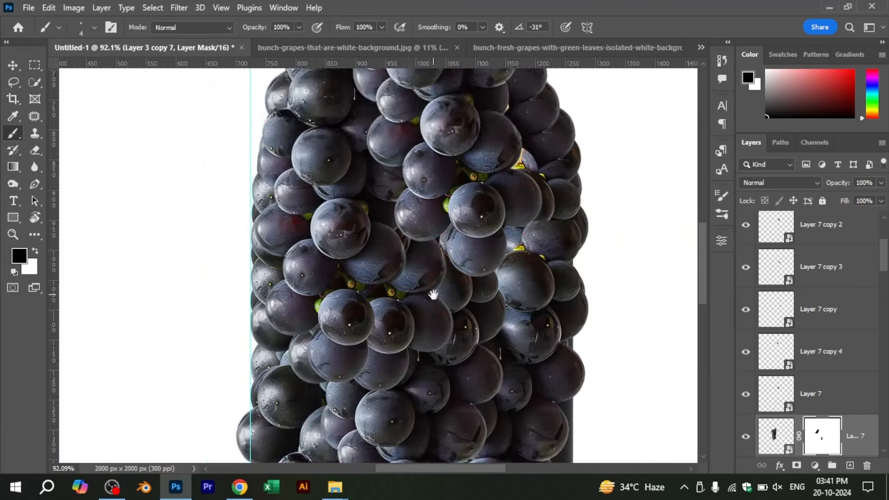
# - Duplicate the grape bunch on the bottle's right side, rotate the copy by -1.38° and lower its opacity to 62%
pyautogui.moveTo(434, 294); pyautogui.dragTo(388, 219)
pyautogui.click(8, 70)
pyautogui.scroll(-3, 314, 232)
pyautogui.moveTo(443, 315); pyautogui.dragTo(462, 331)
pyautogui.scroll(2, 490, 287)
pyautogui.hotkey('ctrl', 't')
pyautogui.moveTo(530, 225); pyautogui.dragTo(530, 220)
pyautogui.click(882, 183)
pyautogui.click(856, 200)
# - Nudge the rotated bunch copy left and down to about X 1028, Y 1098 px, apply the transform and restore 100% opacity
pyautogui.press('Left')
pyautogui.press('Left')
pyautogui.press('Left')
pyautogui.press('Left')
pyautogui.press('Left')
pyautogui.press('Left')
pyautogui.press('Left')
pyautogui.press('Left')
pyautogui.press('Left')
pyautogui.press('Left')
pyautogui.press('Left')
pyautogui.press('Left')
pyautogui.press('Left')
pyautogui.press('Left')
pyautogui.press('Left')
pyautogui.press('Left')
pyautogui.press('Left')
pyautogui.press('Left')
pyautogui.press('Left')
pyautogui.press('Left')
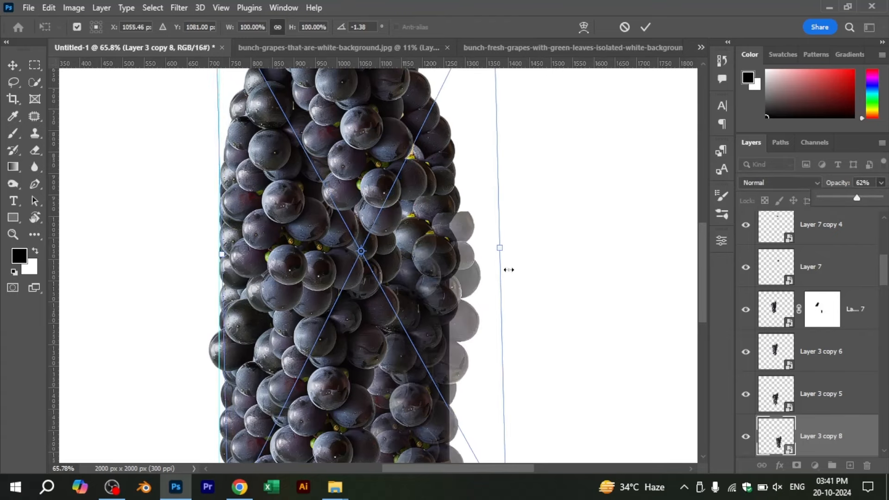
pyautogui.press('Down')
pyautogui.press('Down')
pyautogui.press('Down')
pyautogui.press('Down')
pyautogui.press('Down')
pyautogui.press('Down')
pyautogui.press('Down')
pyautogui.press('Down')
pyautogui.press('Down')
pyautogui.press('Down')
pyautogui.press('Down')
pyautogui.click(521, 256)
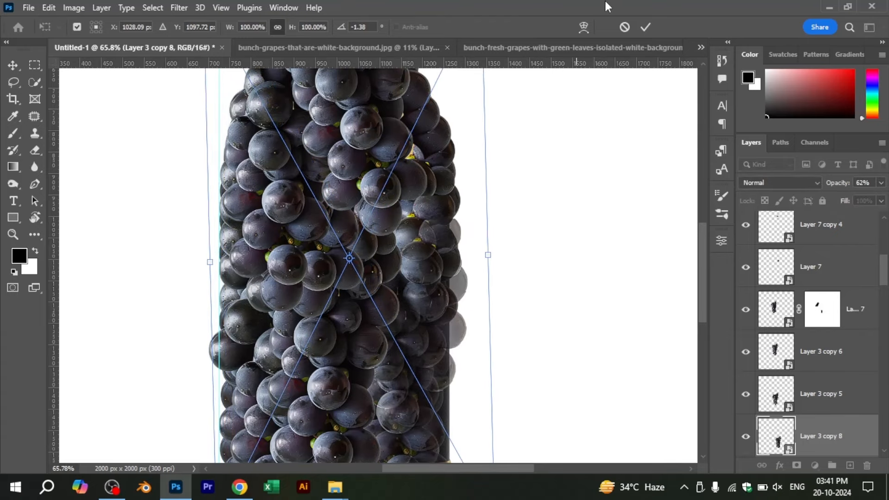
pyautogui.click(645, 27)
pyautogui.click(881, 183)
pyautogui.click(880, 198)
# - Select the neighbouring bunch on the bottle's right side and toggle its visibility to check the overlap
pyautogui.scroll(9, 418, 240)
pyautogui.click(390, 230)
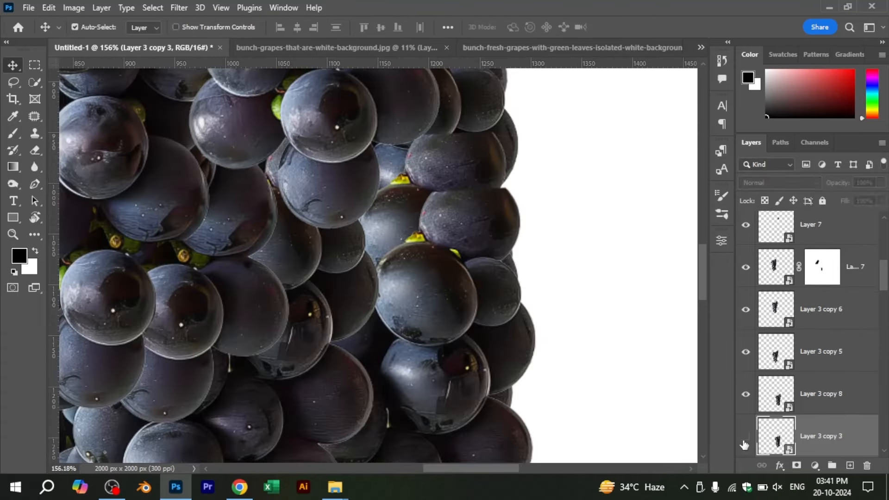
pyautogui.click(745, 436)
pyautogui.click(745, 437)
# - Adjust single grapes along the bottle's right side to cover the gaps between the bunches
pyautogui.moveTo(405, 212); pyautogui.dragTo(358, 220)
pyautogui.moveTo(338, 275); pyautogui.dragTo(448, 392)
pyautogui.scroll(3, 426, 273)
pyautogui.click(426, 271)
pyautogui.moveTo(425, 272); pyautogui.dragTo(423, 318)
pyautogui.moveTo(431, 282); pyautogui.dragTo(368, 188)
pyautogui.moveTo(366, 199); pyautogui.dragTo(320, 245)
pyautogui.scroll(-12, 412, 309)
pyautogui.scroll(8, 403, 363)
pyautogui.moveTo(403, 363); pyautogui.dragTo(451, 236)
pyautogui.scroll(4, 449, 235)
pyautogui.click(407, 241)
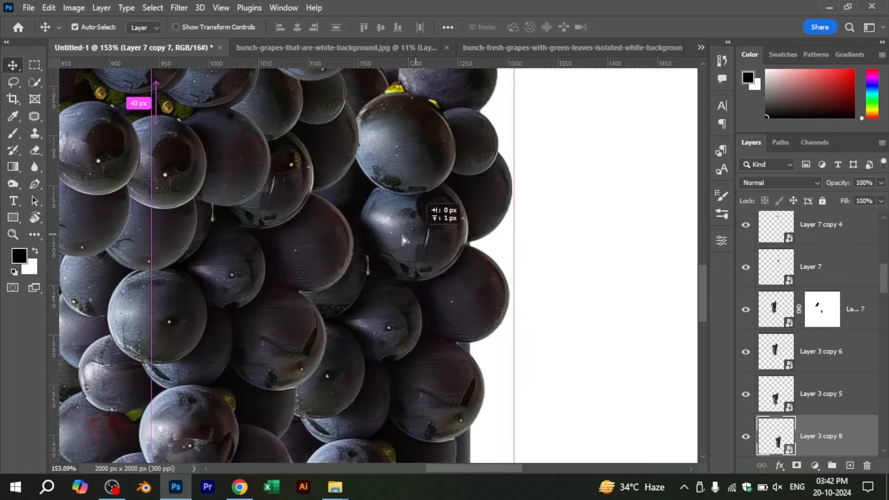
# - Toggle the new bunch copy's visibility to check its coverage and fine-tune its position along the bottle's right edge
pyautogui.scroll(4, 546, 281)
pyautogui.click(470, 199)
pyautogui.scroll(2, 472, 227)
pyautogui.click(472, 227)
pyautogui.click(746, 436)
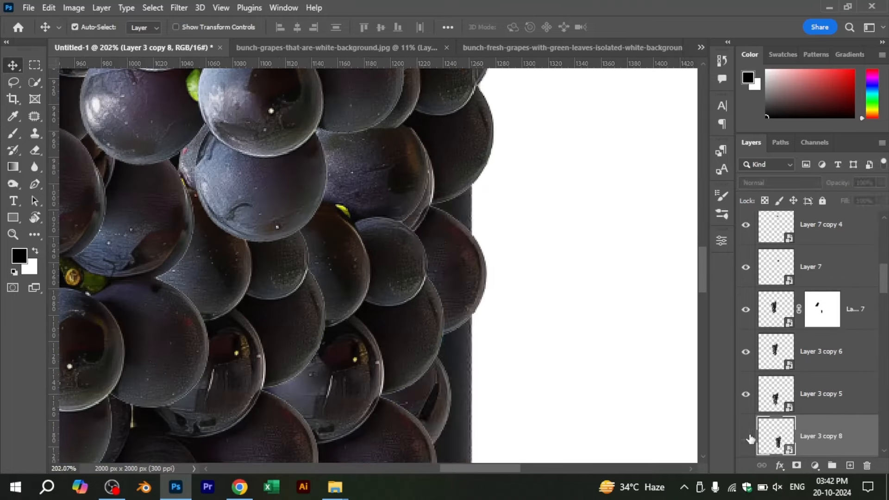
pyautogui.click(746, 436)
pyautogui.moveTo(432, 209); pyautogui.dragTo(421, 192)
pyautogui.moveTo(438, 196); pyautogui.dragTo(447, 261)
pyautogui.scroll(-10, 446, 262)
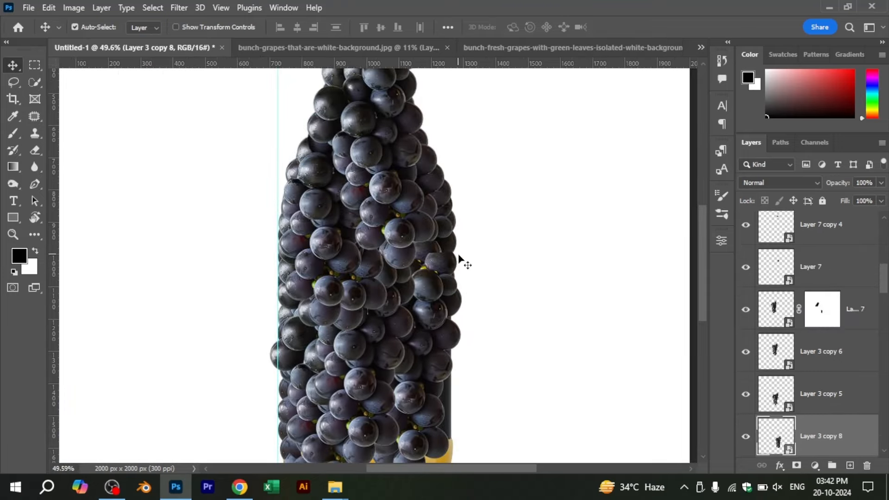
# - Select the bunch at the bottle's lower left and load its outline as a selection
pyautogui.moveTo(429, 447); pyautogui.dragTo(440, 268)
pyautogui.scroll(6, 407, 258)
pyautogui.click(223, 353)
pyautogui.click(278, 361)
pyautogui.scroll(5, 277, 364)
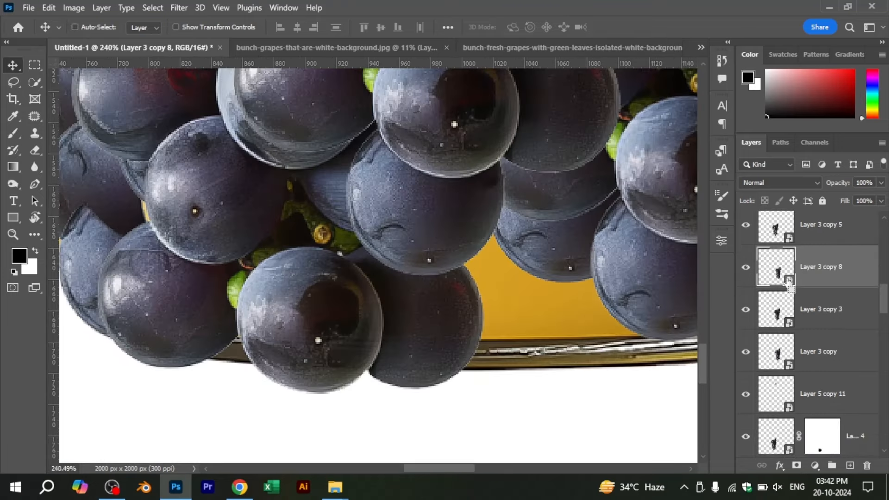
pyautogui.click(310, 302)
pyautogui.scroll(2, 343, 345)
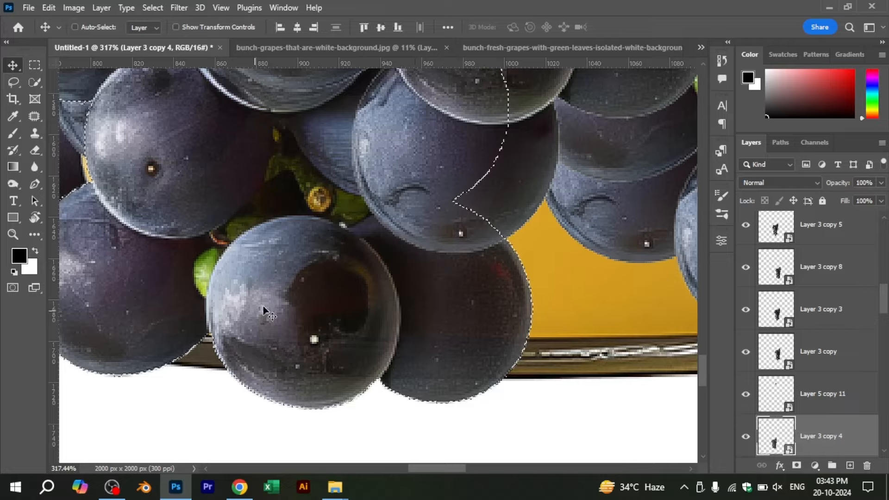
pyautogui.scroll(2, 264, 308)
# - Trace a pen path around the two lowest front grapes of the lower left bunch and turn it into a selection
pyautogui.press('p')
pyautogui.scroll(-6, 284, 296)
pyautogui.scroll(7, 306, 273)
pyautogui.click(398, 224)
pyautogui.hscroll(3, 447, 252)
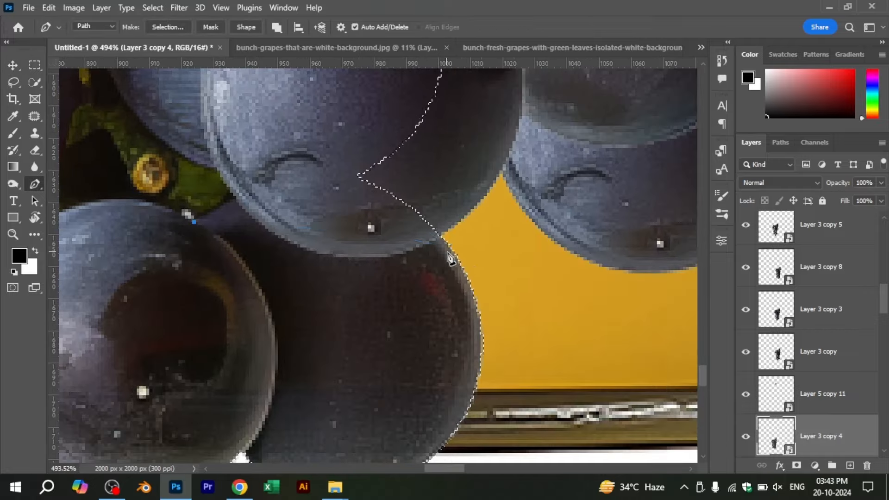
pyautogui.moveTo(591, 413); pyautogui.dragTo(588, 412)
pyautogui.scroll(-10, 532, 371)
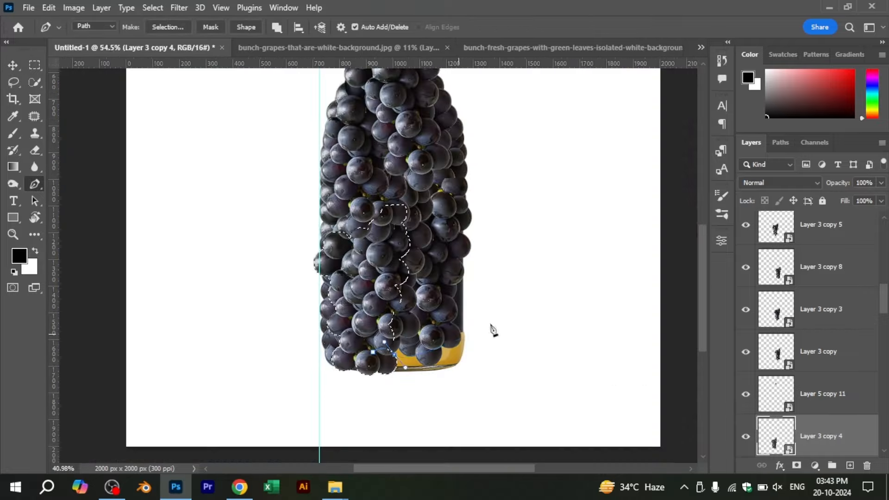
pyautogui.scroll(10, 387, 381)
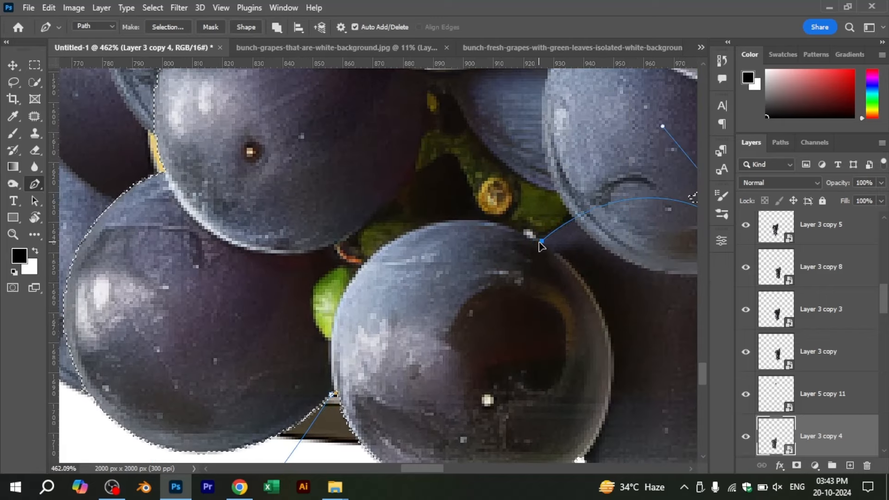
pyautogui.hscroll(3, 463, 243)
pyautogui.moveTo(329, 240); pyautogui.dragTo(375, 215)
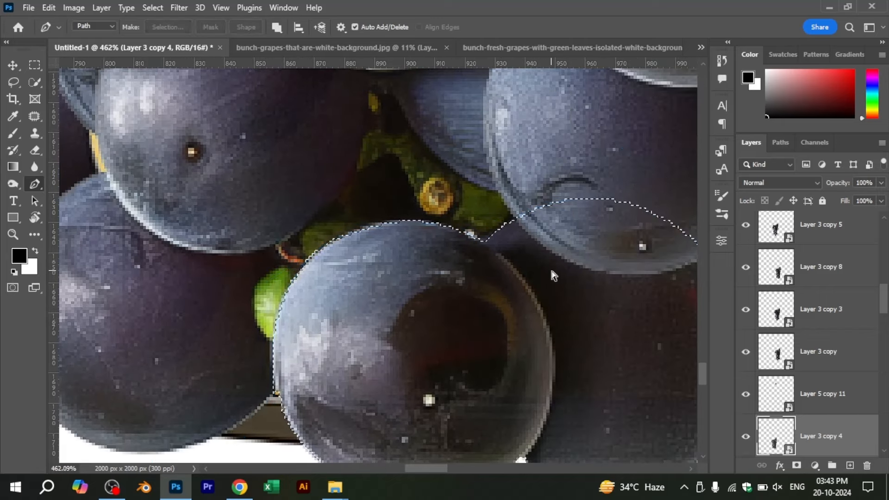
# - Copy the two selected grapes to a new layer and transform them into place along the bottle's base
pyautogui.hotkey('ctrl', 'j')
pyautogui.hotkey('ctrl', 't')
pyautogui.scroll(-3, 408, 313)
pyautogui.moveTo(340, 315); pyautogui.dragTo(544, 303)
pyautogui.scroll(-4, 446, 369)
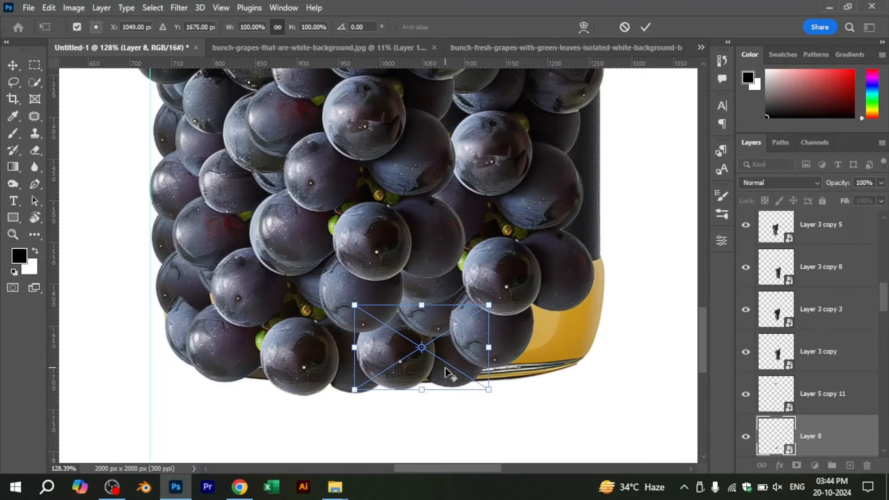
pyautogui.scroll(3, 445, 369)
pyautogui.moveTo(450, 365); pyautogui.dragTo(318, 385)
pyautogui.rightClick(368, 367)
pyautogui.click(388, 346)
pyautogui.rightClick(402, 365)
pyautogui.click(422, 356)
pyautogui.press('Return')
# - Duplicate the grape pair onto the bottle's lower right corner and tuck the original pair behind the lower left front grapes
pyautogui.press('v')
pyautogui.keyDown('alt'); pyautogui.moveTo(319, 386); pyautogui.dragTo(623, 356); pyautogui.keyUp('alt')
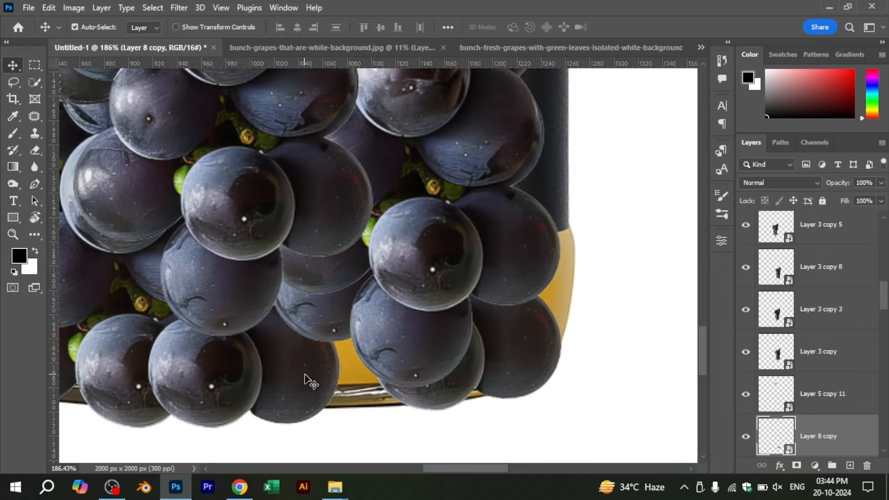
pyautogui.moveTo(305, 379); pyautogui.dragTo(376, 384)
pyautogui.scroll(-1, 471, 381)
pyautogui.scroll(-1, 376, 385)
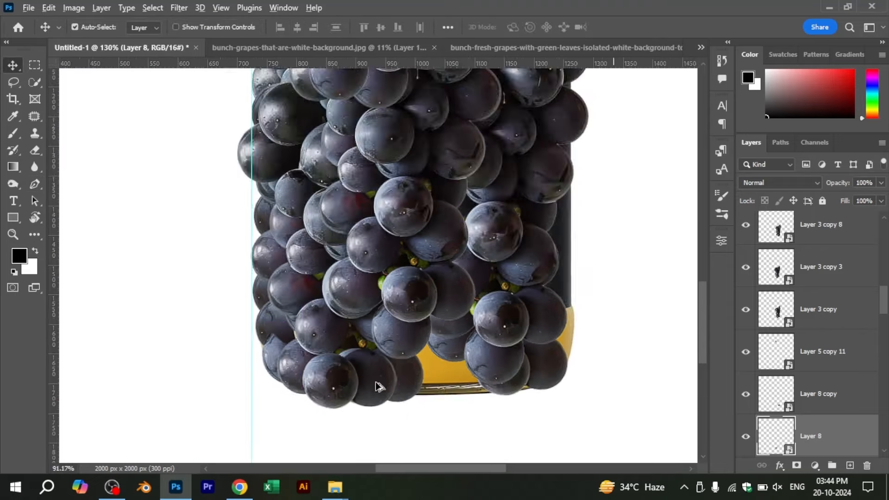
pyautogui.scroll(4, 463, 374)
pyautogui.moveTo(330, 402); pyautogui.dragTo(333, 388)
pyautogui.moveTo(422, 381); pyautogui.dragTo(371, 403)
pyautogui.scroll(-3, 371, 403)
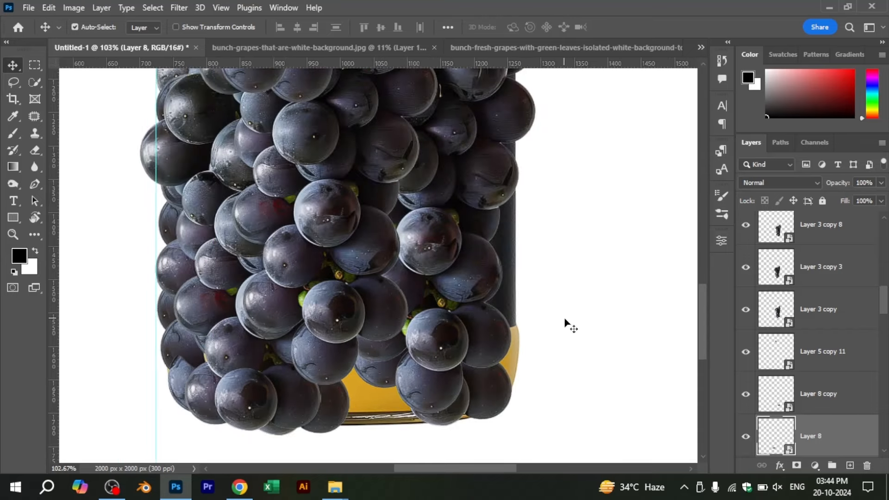
pyautogui.click(565, 323)
# - Make an elliptical selection around the glossy front grape in the lower middle bunch
pyautogui.click(343, 222)
pyautogui.scroll(4, 336, 217)
pyautogui.moveTo(336, 217); pyautogui.dragTo(373, 298)
pyautogui.press('e')
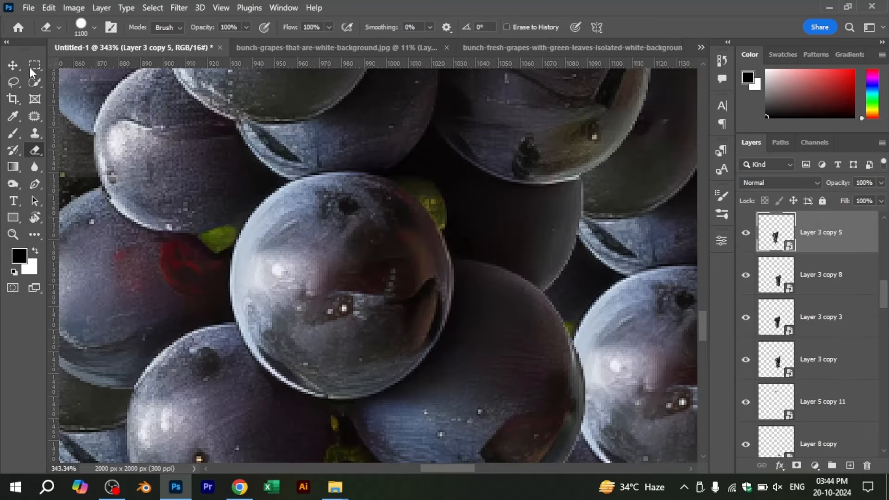
pyautogui.rightClick(34, 68)
pyautogui.click(63, 79)
pyautogui.moveTo(237, 177); pyautogui.dragTo(580, 381)
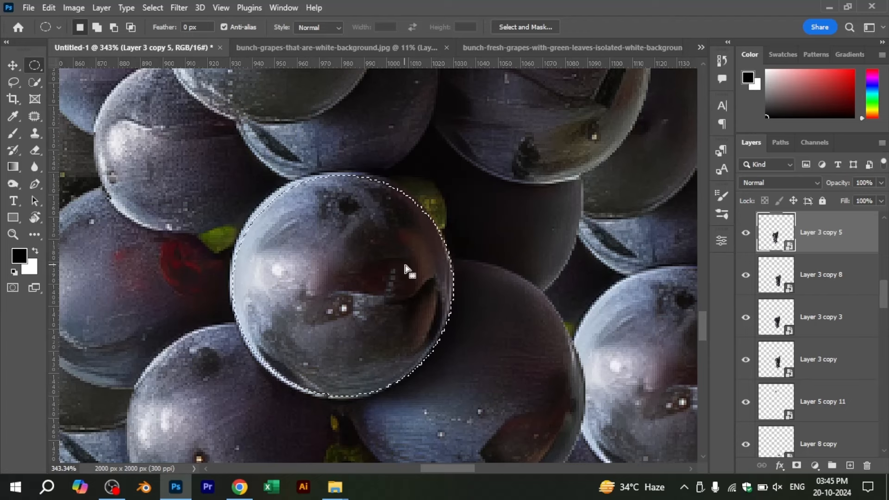
pyautogui.press('p')
pyautogui.scroll(3, 406, 269)
pyautogui.scroll(-2, 324, 262)
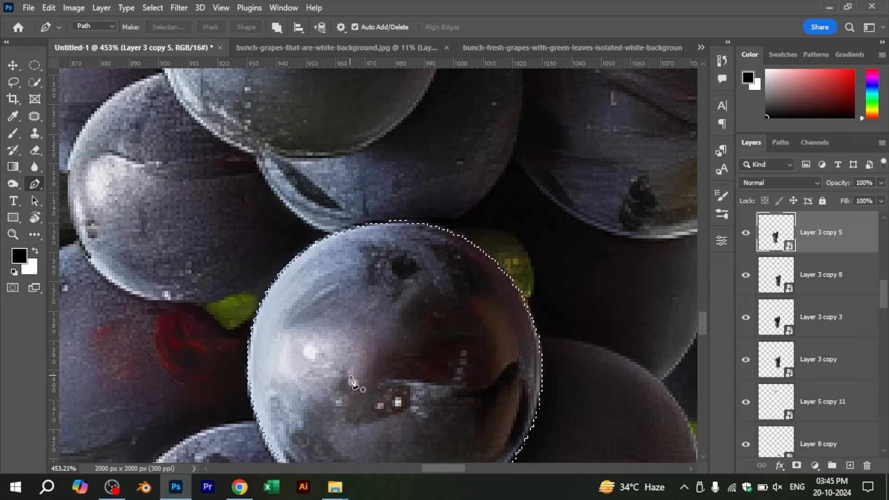
pyautogui.scroll(-3, 371, 407)
# - Copy the selected grape to a new layer and move it down to the bottle's base
pyautogui.hotkey('ctrl', 'j')
pyautogui.hotkey('ctrl', 't')
pyautogui.scroll(-4, 339, 138)
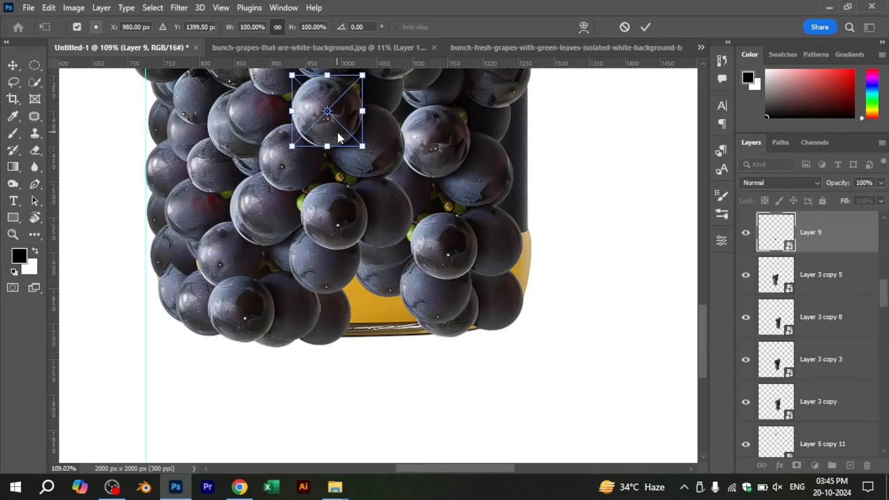
pyautogui.moveTo(338, 133); pyautogui.dragTo(366, 356)
pyautogui.press('Return')
# - Duplicate the single grape and arrange both grapes over the lower left cluster at the base
pyautogui.scroll(3, 300, 297)
pyautogui.press('v')
pyautogui.moveTo(267, 327)
pyautogui.mouseDown()
pyautogui.moveTo(265, 359)
pyautogui.moveTo(259, 316)
pyautogui.mouseUp()
pyautogui.moveTo(330, 354); pyautogui.dragTo(297, 353)
pyautogui.scroll(-4, 297, 353)
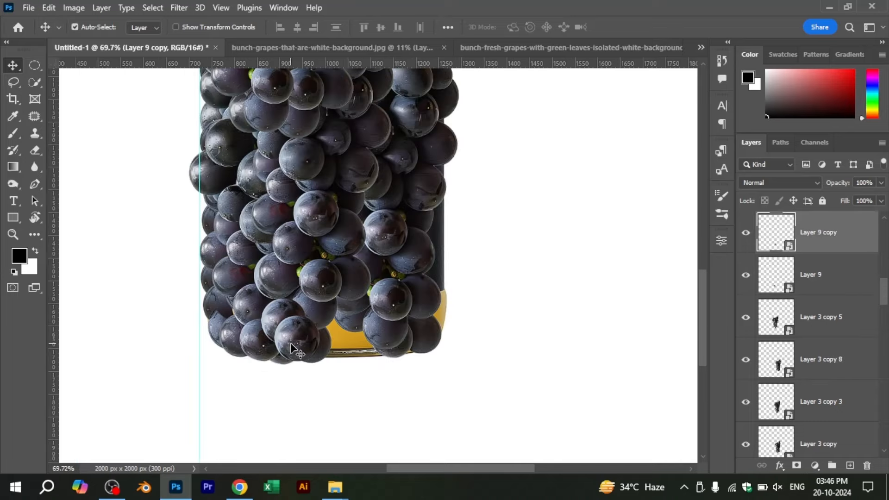
pyautogui.scroll(4, 316, 358)
pyautogui.scroll(-3, 317, 355)
pyautogui.scroll(3, 389, 351)
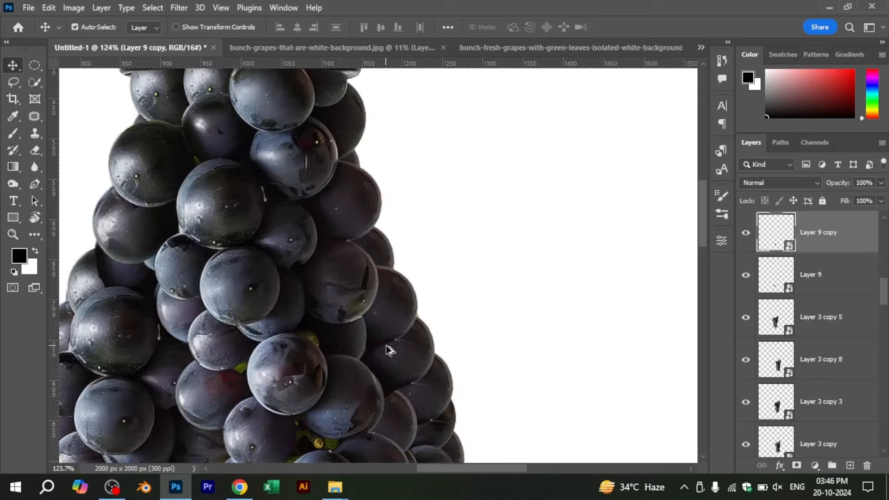
# - Trace the round front grape in the middle of the lower bunch with the Pen tool and copy it to a new layer
pyautogui.scroll(-2, 392, 345)
pyautogui.click(401, 188)
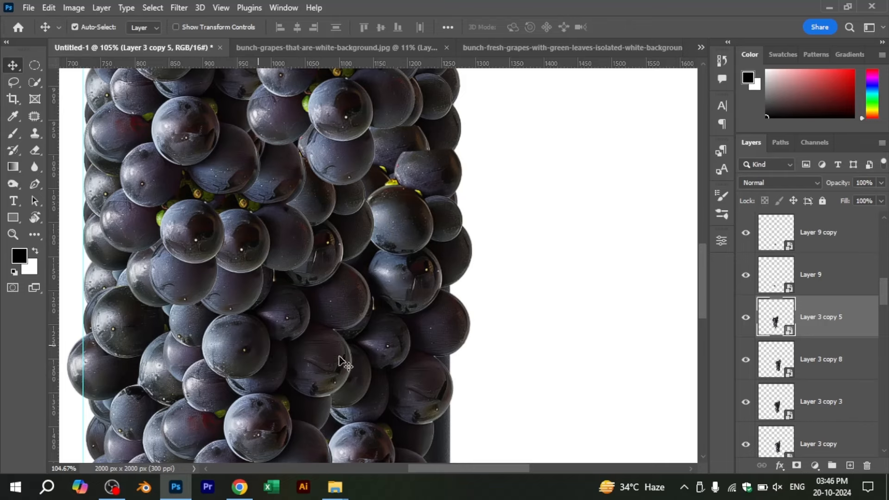
pyautogui.scroll(5, 342, 319)
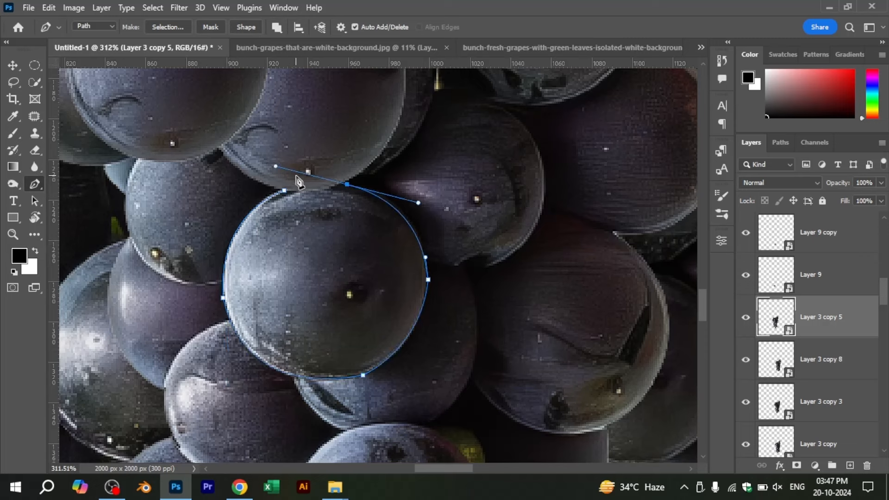
# - Transform the copied grape and place it over the lower left bunch near the bottle's base
pyautogui.hotkey('ctrl', 't')
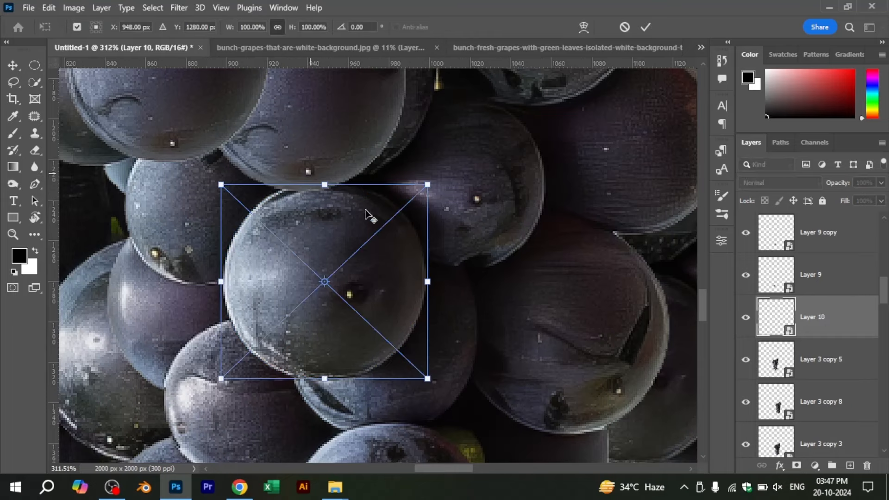
pyautogui.scroll(-4, 353, 131)
pyautogui.moveTo(365, 214); pyautogui.dragTo(412, 324)
pyautogui.moveTo(411, 324); pyautogui.dragTo(374, 151)
pyautogui.moveTo(375, 152); pyautogui.dragTo(339, 237)
pyautogui.press('Return')
pyautogui.scroll(4, 376, 305)
pyautogui.scroll(-5, 370, 330)
# - Duplicate the grape twice, placing one copy at the lower right edge and sending it behind the front bunches
pyautogui.moveTo(376, 336); pyautogui.dragTo(304, 370)
pyautogui.moveTo(297, 372); pyautogui.dragTo(467, 310)
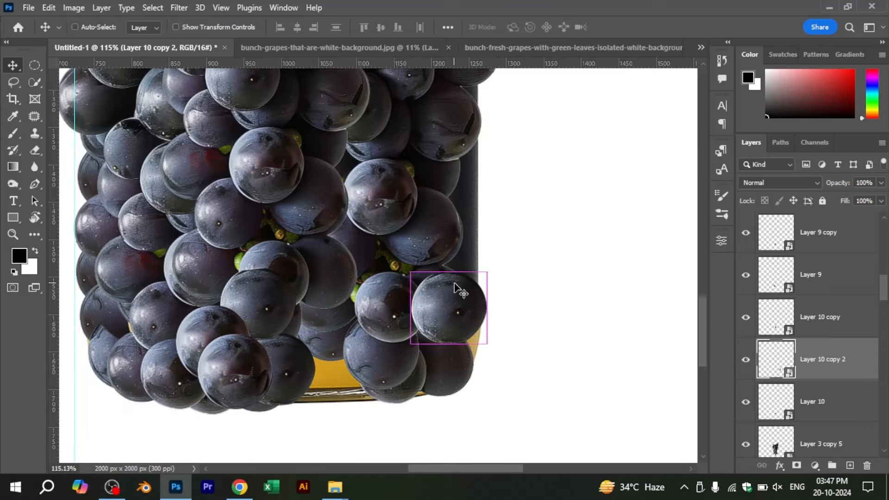
pyautogui.hotkey('ctrl', '[')
pyautogui.hotkey('ctrl', '[')
pyautogui.hotkey('ctrl', '[')
pyautogui.hotkey('ctrl', '[')
pyautogui.hotkey('ctrl', ']')
pyautogui.hotkey('ctrl', ']')
pyautogui.hotkey('ctrl', '[')
pyautogui.scroll(7, 489, 339)
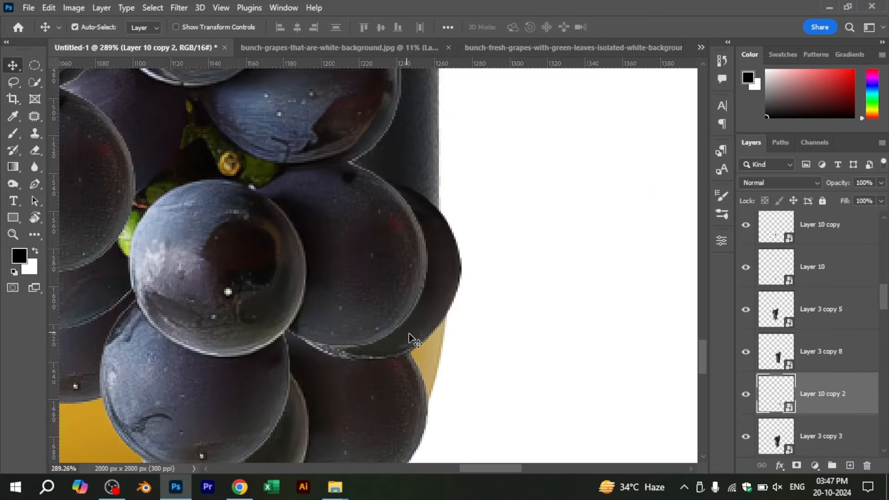
# - Place repeated copies of the grape down the bottle's lower right edge to cover the exposed side
pyautogui.moveTo(410, 337); pyautogui.dragTo(354, 469)
pyautogui.scroll(-6, 365, 426)
pyautogui.moveTo(359, 422); pyautogui.dragTo(403, 140)
pyautogui.moveTo(409, 140); pyautogui.dragTo(404, 215)
pyautogui.moveTo(405, 218); pyautogui.dragTo(405, 282)
pyautogui.moveTo(407, 286); pyautogui.dragTo(409, 351)
pyautogui.moveTo(409, 351); pyautogui.dragTo(402, 400)
pyautogui.moveTo(401, 401); pyautogui.dragTo(394, 431)
pyautogui.scroll(-10, 399, 393)
pyautogui.scroll(11, 435, 366)
pyautogui.scroll(-4, 284, 274)
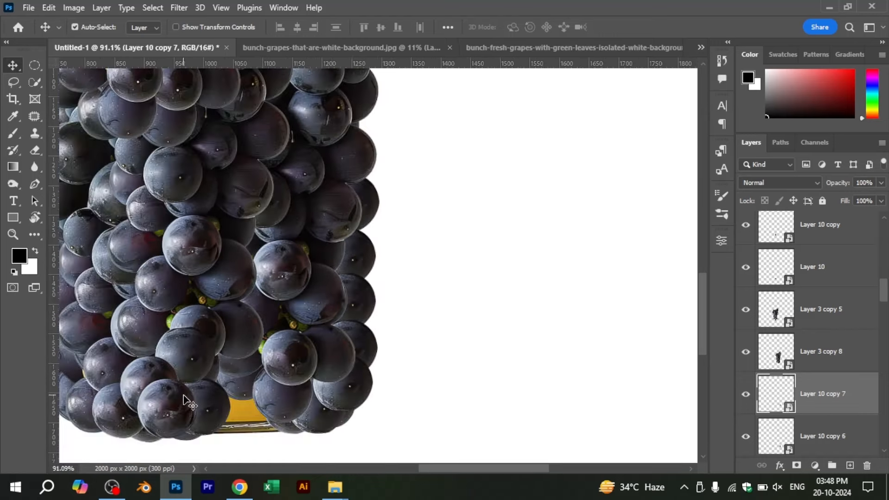
# - Duplicate the glossy grape from the base onto the lower right edge and tuck the copies behind the front bunches
pyautogui.moveTo(181, 411); pyautogui.dragTo(351, 259)
pyautogui.hotkey('ctrl', '[')
pyautogui.hotkey('ctrl', '[')
pyautogui.hotkey('ctrl', '[')
pyautogui.hotkey('ctrl', '[')
pyautogui.hotkey('ctrl', '[')
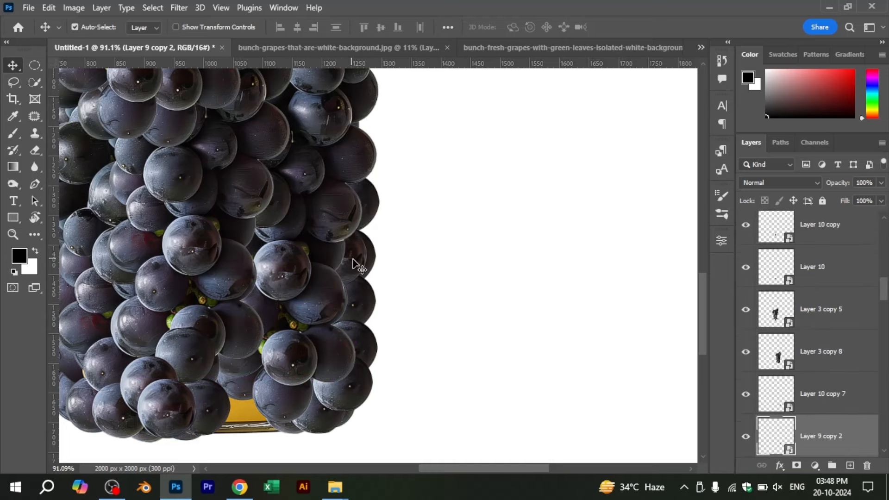
pyautogui.scroll(-2, 352, 260)
pyautogui.moveTo(399, 259); pyautogui.dragTo(423, 319)
# - Duplicate a grape bunch over the yellow gap in the bottle's base and send it backward in the layer order
pyautogui.scroll(-5, 402, 268)
pyautogui.scroll(10, 394, 319)
pyautogui.scroll(-5, 413, 311)
pyautogui.hotkey('ctrl', '[')
pyautogui.hotkey('ctrl', '[')
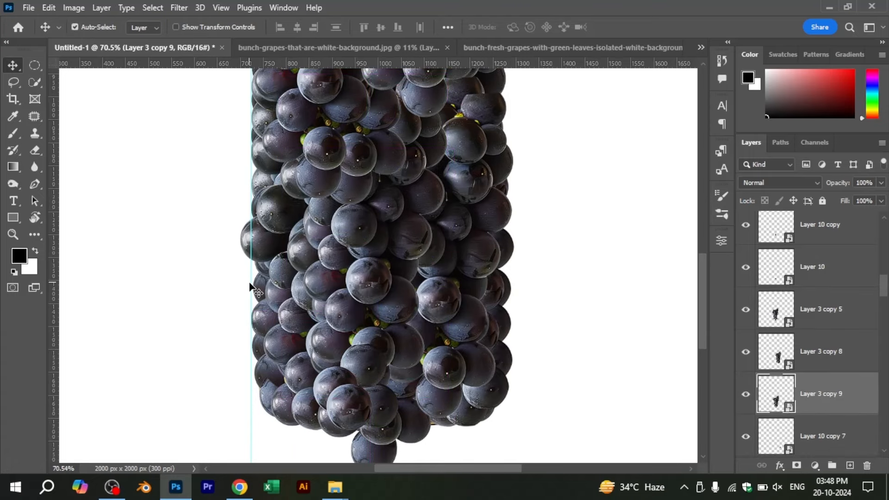
# - Add a layer mask to the new bunch and trace the grape hanging below the base with the Pen tool
pyautogui.scroll(8, 395, 370)
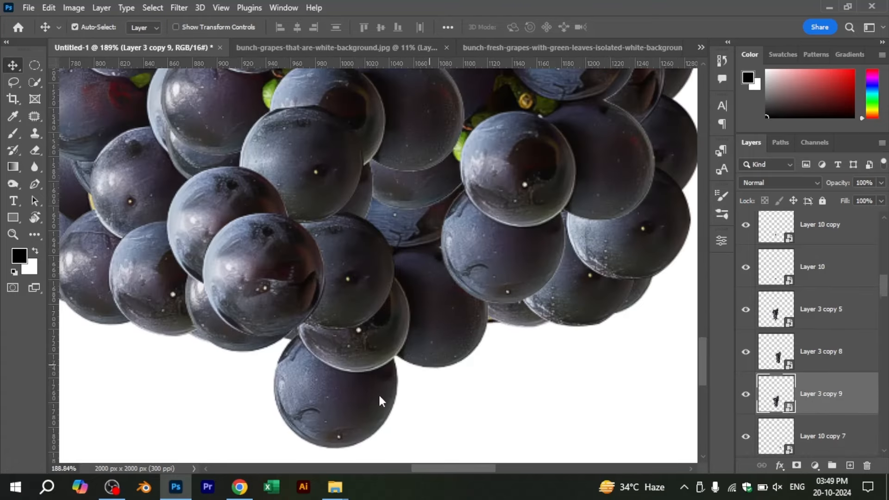
pyautogui.click(796, 465)
pyautogui.scroll(3, 273, 352)
pyautogui.press('p')
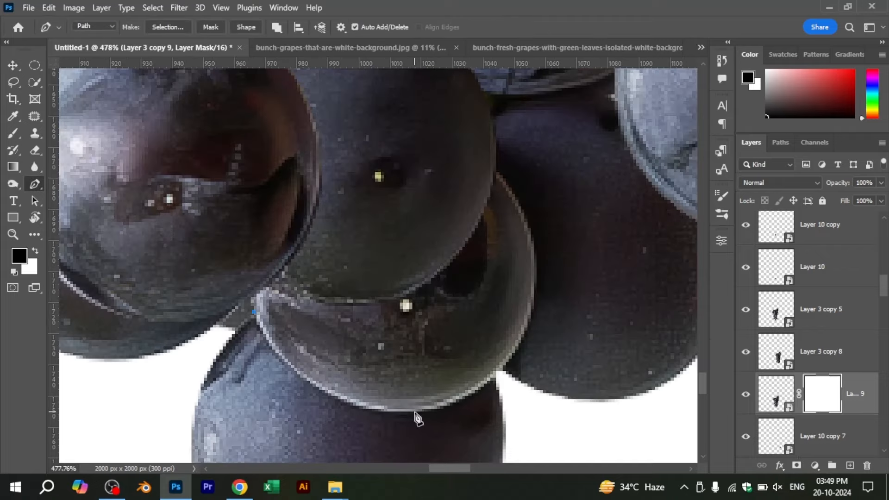
pyautogui.moveTo(505, 360); pyautogui.dragTo(507, 361)
pyautogui.keyDown('alt'); pyautogui.click(496, 371); pyautogui.keyUp('alt')
pyautogui.scroll(-4, 523, 369)
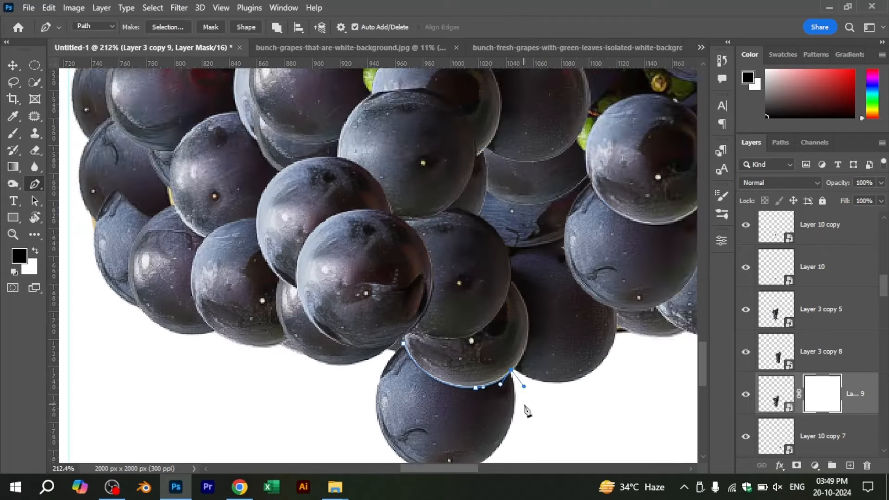
pyautogui.moveTo(524, 405); pyautogui.dragTo(554, 276)
pyautogui.moveTo(564, 390); pyautogui.dragTo(557, 399)
pyautogui.moveTo(476, 427); pyautogui.dragTo(452, 419)
pyautogui.moveTo(354, 367); pyautogui.dragTo(359, 347)
pyautogui.moveTo(385, 273); pyautogui.dragTo(393, 262)
# - Paint the hanging grape out on the mask with a black brush and deselect
pyautogui.press('b')
pyautogui.moveTo(429, 306); pyautogui.dragTo(496, 248)
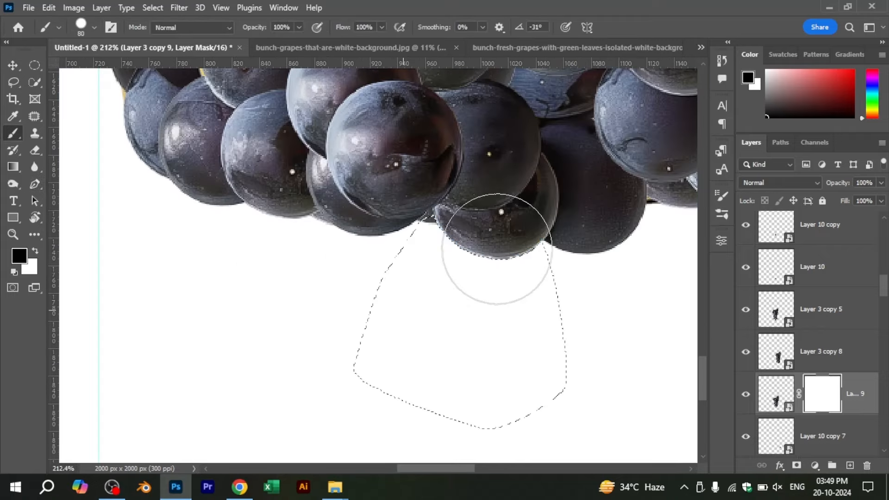
pyautogui.hotkey('ctrl', 'd')
pyautogui.scroll(-4, 496, 250)
# - Adjust the grapes along the bottle's base to even out its lower outline
pyautogui.moveTo(496, 332); pyautogui.dragTo(488, 397)
pyautogui.scroll(4, 487, 356)
pyautogui.press('v')
pyautogui.moveTo(482, 357); pyautogui.dragTo(575, 321)
pyautogui.moveTo(616, 322); pyautogui.dragTo(550, 350)
pyautogui.moveTo(550, 355); pyautogui.dragTo(551, 350)
pyautogui.moveTo(206, 383); pyautogui.dragTo(377, 396)
pyautogui.click(382, 412)
pyautogui.hotkey('ctrl', '0')
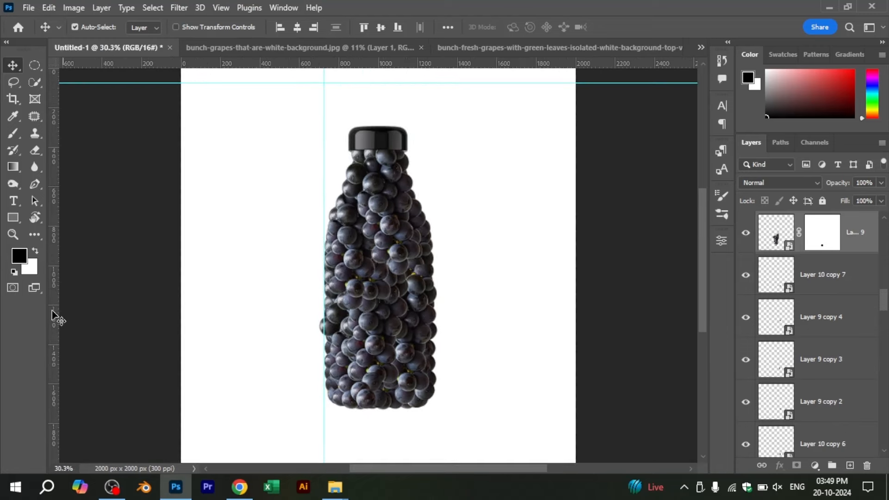
pyautogui.scroll(12, 449, 235)
pyautogui.moveTo(380, 261); pyautogui.dragTo(332, 270)
pyautogui.hotkey('ctrl', 'z')
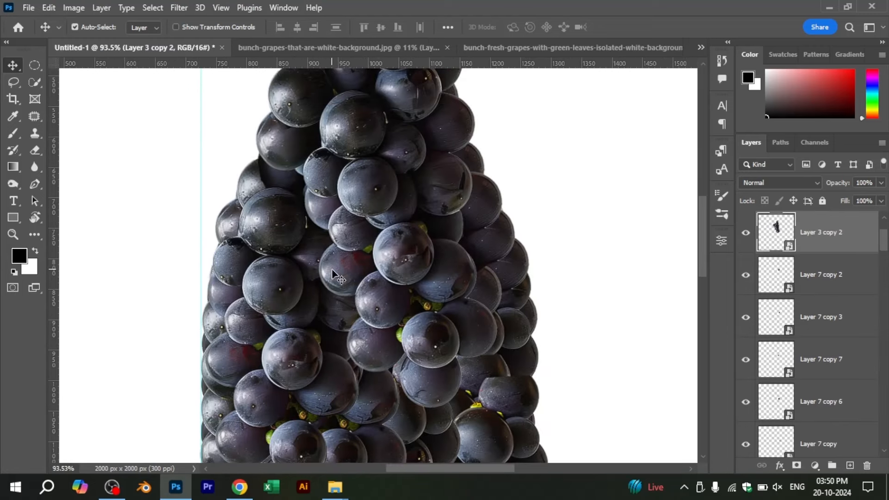
# - Duplicate a dark grape bunch onto the bottle's upper middle and raise its layer directly below Layer 4
pyautogui.click(747, 235)
pyautogui.click(411, 266)
pyautogui.moveTo(820, 437); pyautogui.dragTo(799, 312)
pyautogui.click(746, 317)
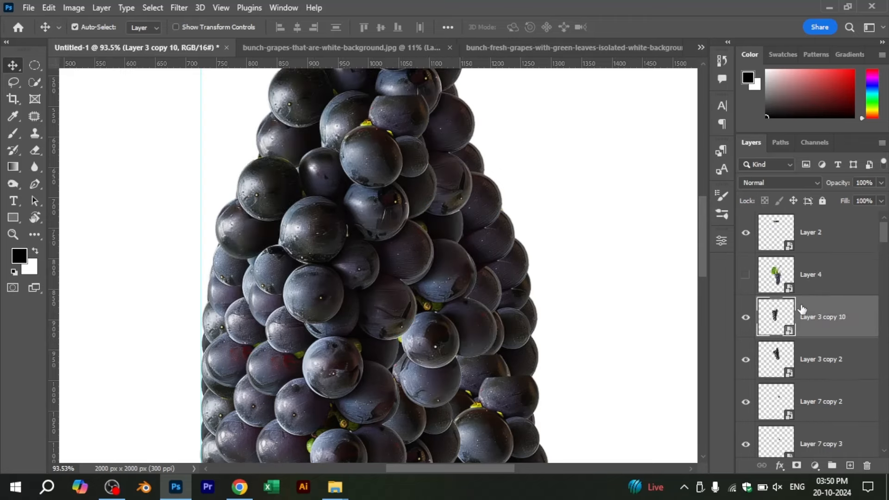
# - Reposition the duplicated bunch over the bottle's neck and shoulder
pyautogui.hotkey('ctrl', '0')
pyautogui.scroll(10, 442, 287)
pyautogui.moveTo(442, 282); pyautogui.dragTo(413, 311)
pyautogui.moveTo(380, 335); pyautogui.dragTo(404, 333)
pyautogui.scroll(-8, 404, 332)
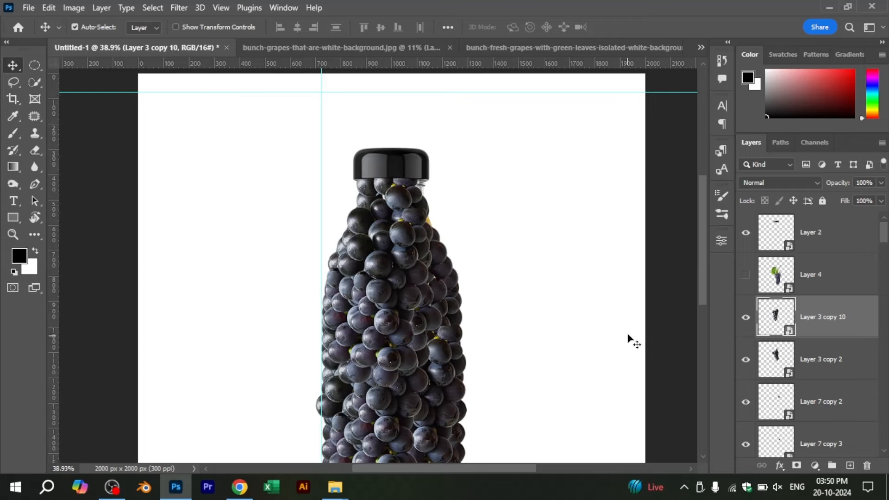
# - Rotate the single grape at the bottle's lower right corner and shift it to fit the curved edge
pyautogui.scroll(8, 480, 288)
pyautogui.moveTo(480, 288); pyautogui.dragTo(509, 321)
pyautogui.scroll(-5, 486, 319)
pyautogui.scroll(7, 515, 312)
pyautogui.hotkey('ctrl', 't')
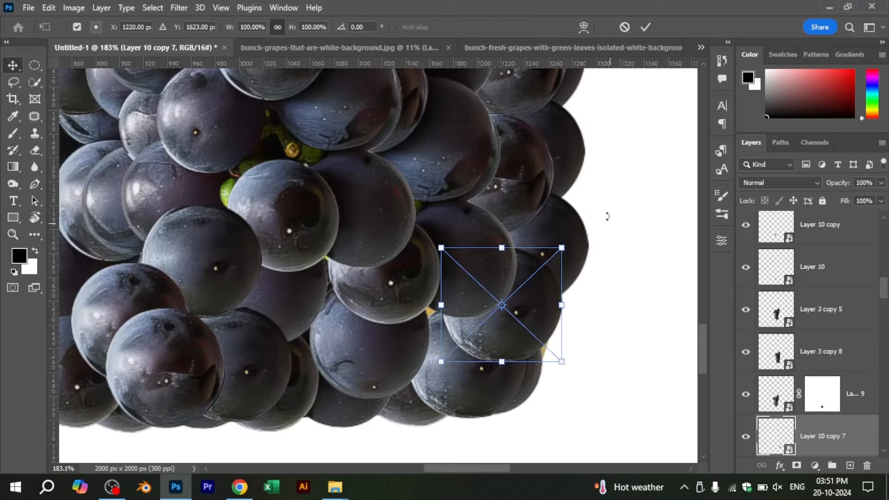
pyautogui.moveTo(608, 215); pyautogui.dragTo(639, 279)
pyautogui.moveTo(582, 288); pyautogui.dragTo(620, 376)
pyautogui.press('Return')
# - Transform the bottom right grape, add a copy near the middle of the base and bring it in front of the bunches
pyautogui.click(496, 379)
pyautogui.hotkey('ctrl', 't')
pyautogui.moveTo(487, 398); pyautogui.dragTo(305, 337)
pyautogui.press('Return')
pyautogui.keyDown('ctrl'); pyautogui.click(365, 353); pyautogui.keyUp('ctrl')
pyautogui.hotkey('ctrl', ']')
pyautogui.hotkey('ctrl', ']')
pyautogui.hotkey('ctrl', ']')
pyautogui.hotkey('ctrl', ']')
pyautogui.hotkey('ctrl', ']')
pyautogui.hotkey('ctrl', ']')
pyautogui.hotkey('ctrl', ']')
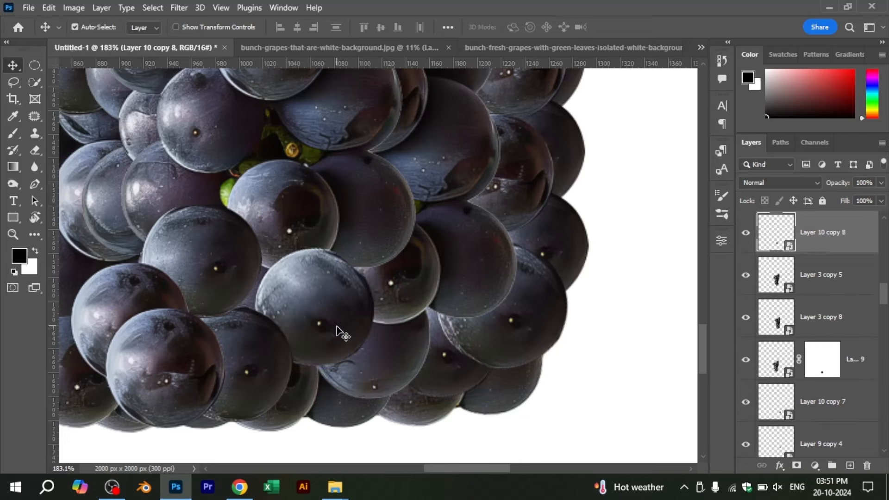
pyautogui.scroll(-3, 354, 328)
pyautogui.scroll(3, 218, 248)
# - Shift the lower left bunch to cover the yellow gap near the bottle's left edge
pyautogui.moveTo(252, 287); pyautogui.dragTo(249, 332)
pyautogui.scroll(-4, 234, 303)
pyautogui.scroll(2, 209, 323)
pyautogui.moveTo(298, 440); pyautogui.dragTo(311, 251)
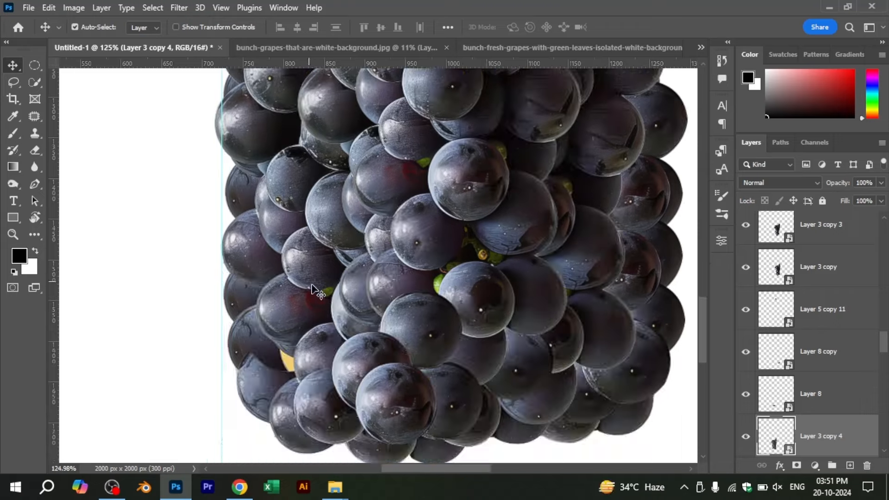
pyautogui.moveTo(334, 318); pyautogui.dragTo(359, 280)
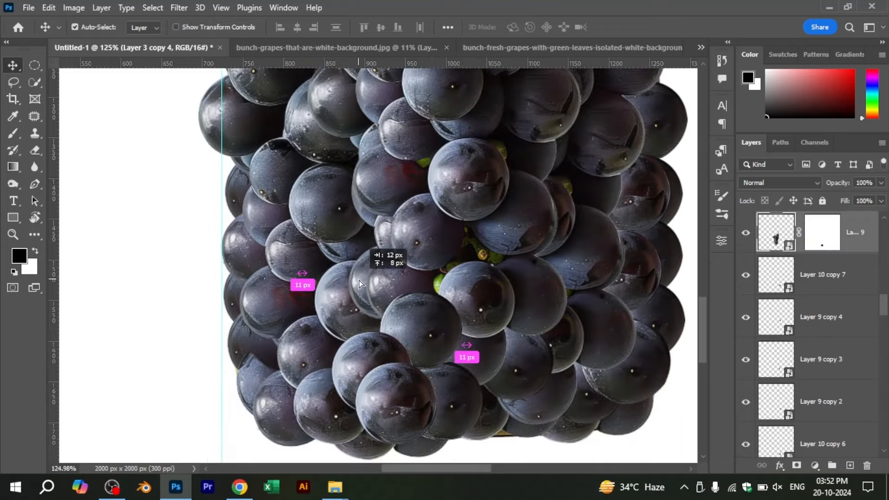
pyautogui.scroll(-5, 324, 296)
pyautogui.scroll(2, 320, 308)
pyautogui.scroll(3, 321, 307)
pyautogui.moveTo(359, 311)
pyautogui.mouseDown()
pyautogui.moveTo(367, 311)
pyautogui.moveTo(350, 310)
pyautogui.mouseUp()
# - Mask the left bunch, lower its opacity to 63%, and trace the grape protruding past the left guide with the Pen tool
pyautogui.click(797, 466)
pyautogui.scroll(3, 333, 178)
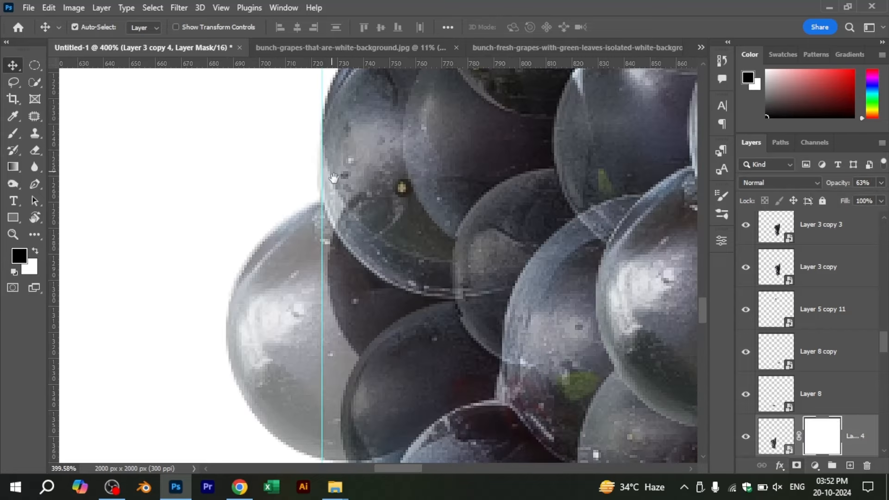
pyautogui.scroll(2, 331, 215)
pyautogui.click(322, 197)
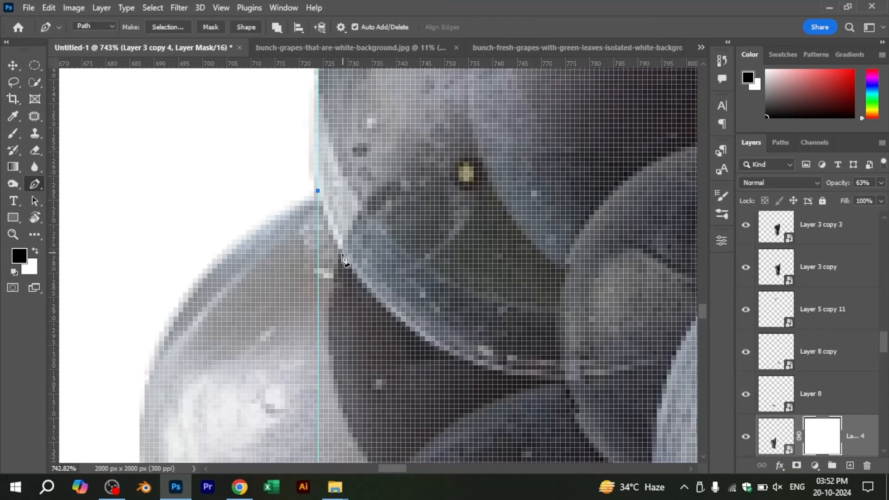
pyautogui.scroll(-5, 306, 221)
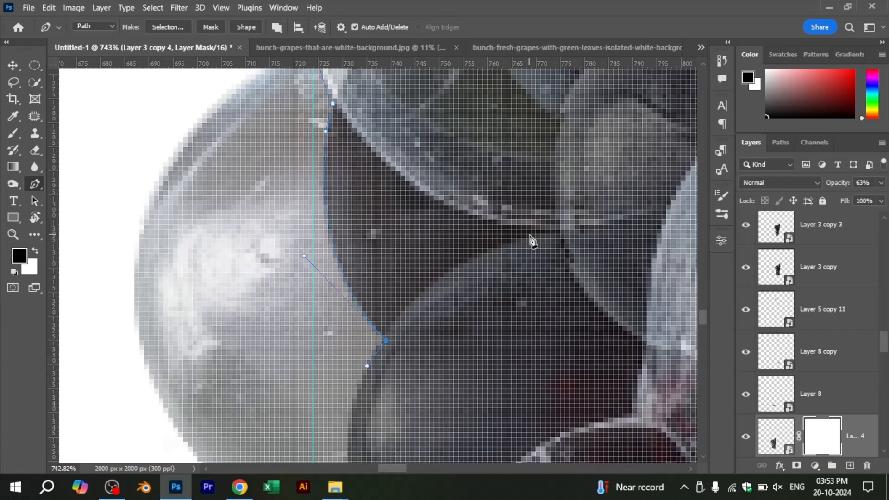
pyautogui.scroll(-8, 384, 340)
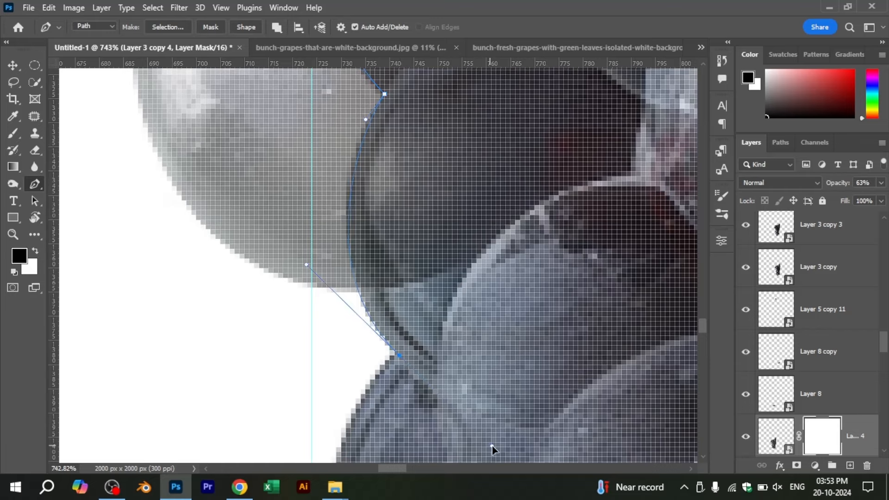
pyautogui.keyDown('alt'); pyautogui.click(399, 355); pyautogui.keyUp('alt')
pyautogui.scroll(-10, 226, 401)
pyautogui.click(167, 369)
pyautogui.moveTo(186, 196); pyautogui.dragTo(215, 182)
# - Turn the path into a selection, paint the protruding grape out on the mask, and restore the layer's opacity to 100%
pyautogui.hotkey('ctrl', 'Return')
pyautogui.press('b')
pyautogui.moveTo(257, 214); pyautogui.dragTo(252, 278)
pyautogui.hotkey('ctrl', 'd')
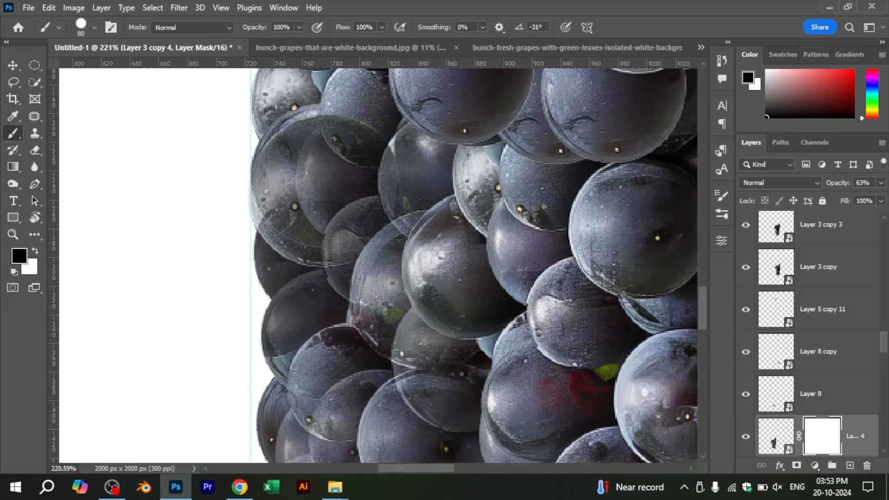
pyautogui.scroll(-3, 443, 230)
pyautogui.click(11, 67)
pyautogui.hotkey('ctrl', 'z')
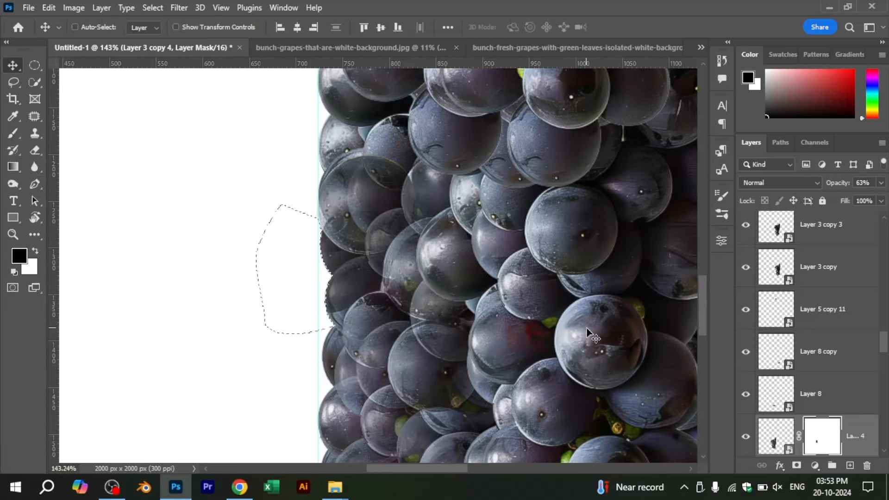
pyautogui.scroll(-4, 388, 323)
pyautogui.scroll(-4, 603, 230)
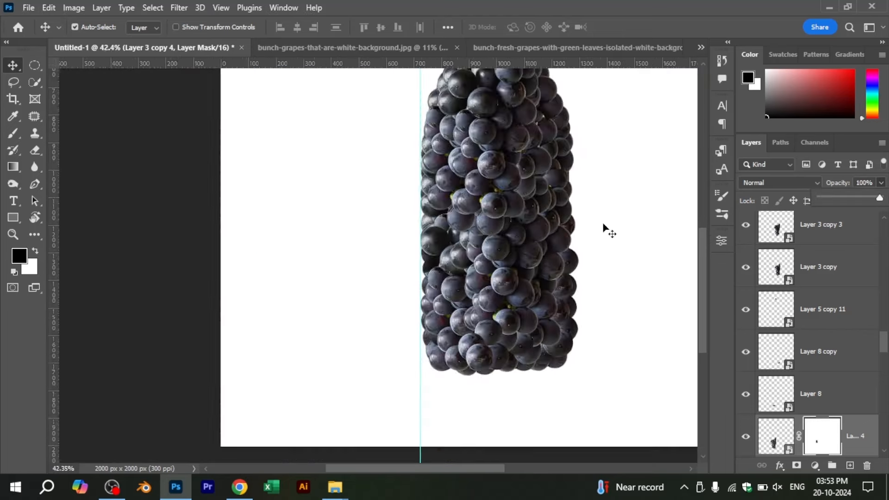
# - Group all the grape layers between the bottle layer and the cap layer
pyautogui.scroll(-10, 775, 262)
pyautogui.click(787, 407)
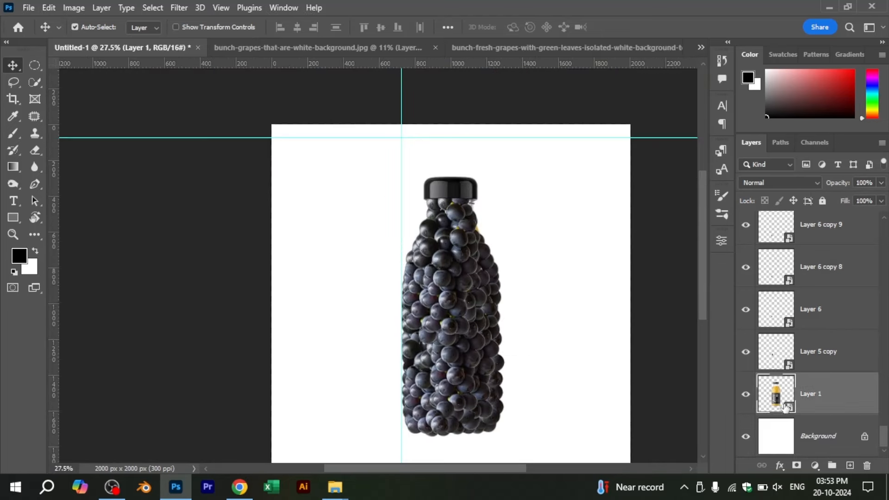
pyautogui.click(851, 360)
pyautogui.scroll(20, 851, 359)
pyautogui.keyDown('shift'); pyautogui.click(834, 284); pyautogui.keyUp('shift')
pyautogui.hotkey('ctrl', 'g')
# - Hide the grape group and load the outline of the bottle layer as a selection
pyautogui.click(745, 261)
pyautogui.scroll(7, 458, 308)
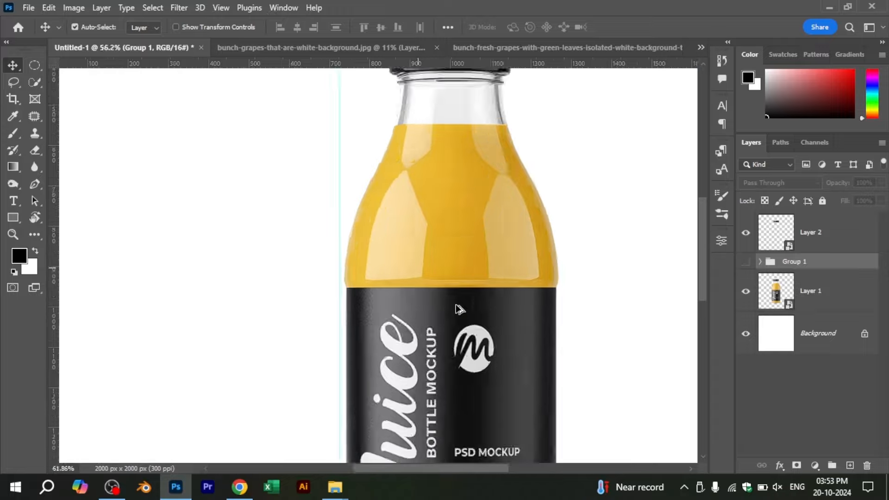
pyautogui.keyDown('ctrl'); pyautogui.click(776, 291); pyautogui.keyUp('ctrl')
# - Trace the upper edge of the black label across the bottle with the Pen tool
pyautogui.scroll(4, 313, 277)
pyautogui.press('p')
pyautogui.scroll(5, 280, 260)
pyautogui.click(190, 241)
pyautogui.moveTo(620, 247); pyautogui.dragTo(209, 231)
pyautogui.moveTo(601, 241); pyautogui.dragTo(225, 224)
pyautogui.click(414, 204)
pyautogui.scroll(-3, 410, 203)
pyautogui.moveTo(335, 228); pyautogui.dragTo(456, 287)
# - Extend the path in a wide loop around the bottle's upper half back toward the label's left side
pyautogui.scroll(-14, 452, 318)
pyautogui.click(557, 213)
pyautogui.moveTo(524, 119); pyautogui.dragTo(502, 109)
pyautogui.click(368, 102)
pyautogui.moveTo(316, 190); pyautogui.dragTo(316, 224)
pyautogui.click(324, 266)
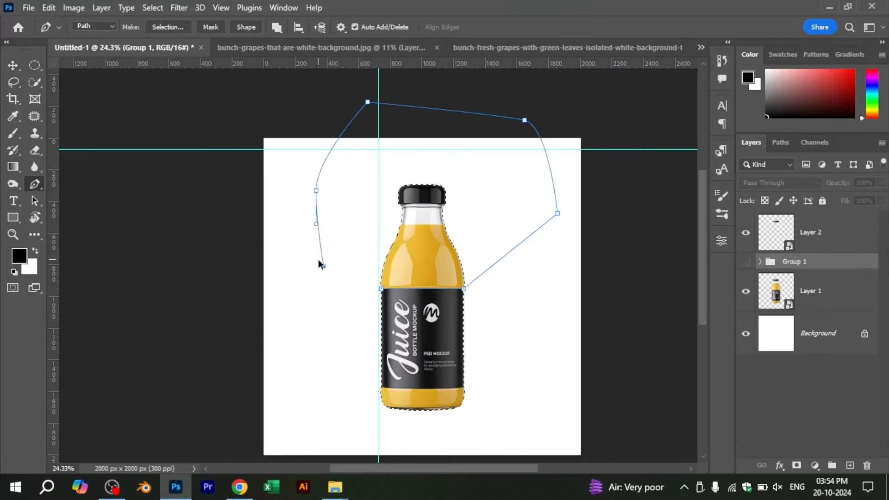
# - Trace the lower edge of the black label across the bottle with the Pen tool
pyautogui.scroll(12, 412, 417)
pyautogui.moveTo(216, 228); pyautogui.dragTo(6, 229)
pyautogui.moveTo(315, 236); pyautogui.dragTo(449, 237)
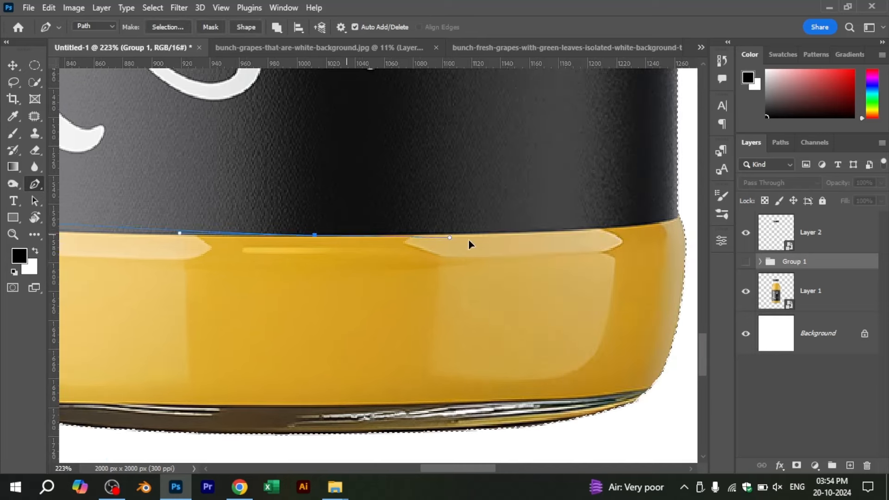
pyautogui.moveTo(575, 229); pyautogui.dragTo(381, 260)
pyautogui.moveTo(485, 250); pyautogui.dragTo(495, 238)
# - Loop the path around the bottle's base and convert it into a selection that keeps only the label area selected
pyautogui.scroll(-8, 496, 236)
pyautogui.moveTo(582, 248); pyautogui.dragTo(589, 278)
pyautogui.moveTo(510, 379); pyautogui.dragTo(355, 380)
pyautogui.click(210, 351)
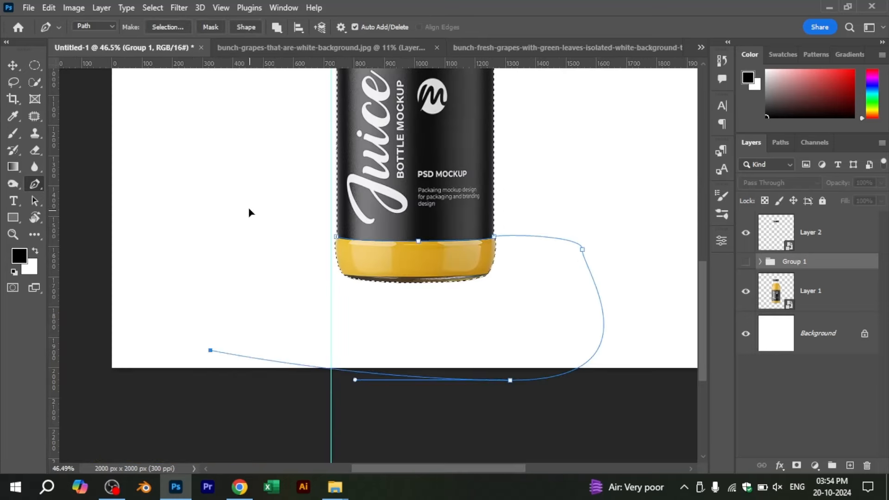
pyautogui.hotkey('ctrl', 'alt', 'Return')
pyautogui.scroll(-3, 249, 209)
# - Copy the selected label area from the original bottle layer onto a new layer
pyautogui.keyDown('ctrl'); pyautogui.click(832, 298); pyautogui.keyUp('ctrl')
pyautogui.hotkey('ctrl', 'j')
pyautogui.hotkey('ctrl', 'z')
pyautogui.press('v')
pyautogui.click(857, 302)
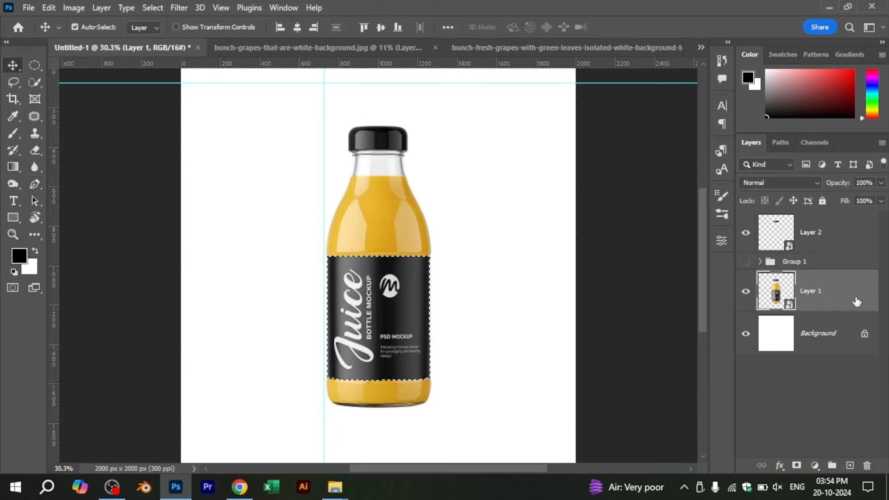
pyautogui.hotkey('ctrl', 'j')
# - Show the grape group and place the label layer above it, directly below the cap layer, with the label visible
pyautogui.click(746, 262)
pyautogui.moveTo(813, 290); pyautogui.dragTo(819, 259)
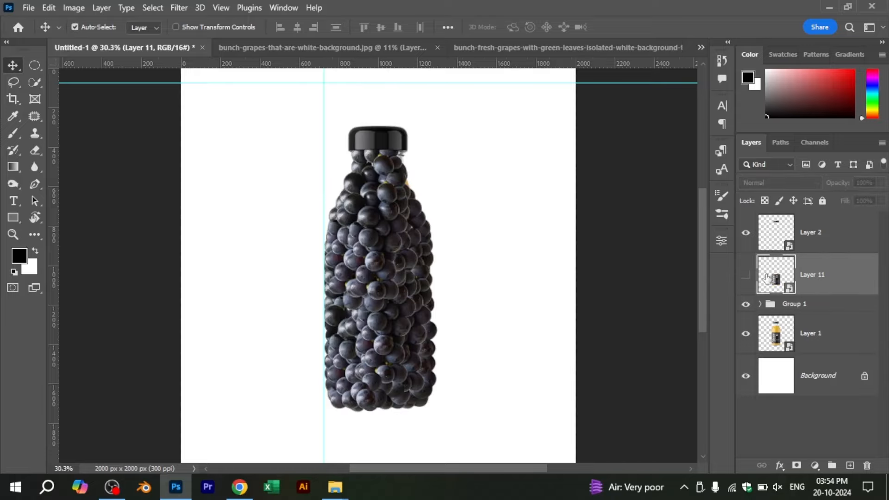
pyautogui.click(745, 276)
# - Stretch the label layer horizontally with Free Transform so it covers the full width of the grape bottle
pyautogui.scroll(6, 403, 273)
pyautogui.hotkey('ctrl', 't')
pyautogui.scroll(6, 241, 390)
pyautogui.moveTo(241, 390); pyautogui.dragTo(189, 239)
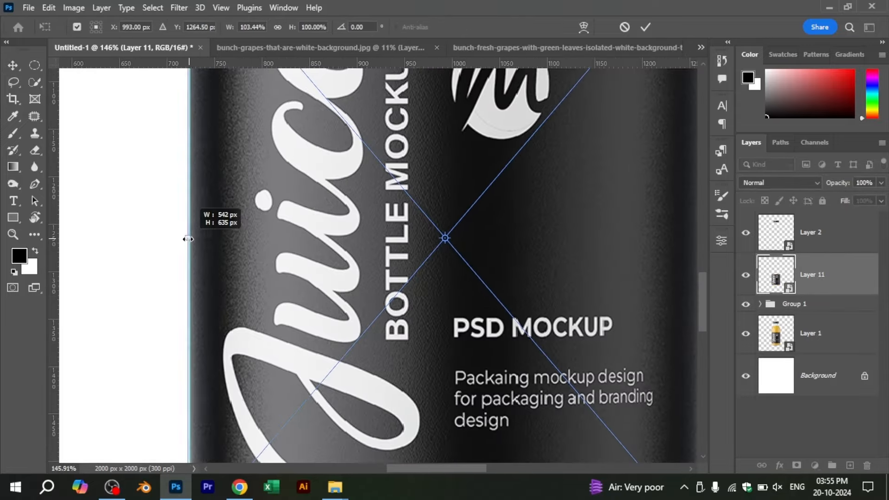
pyautogui.moveTo(481, 250); pyautogui.dragTo(281, 249)
pyautogui.moveTo(500, 238); pyautogui.dragTo(485, 342)
pyautogui.scroll(-8, 524, 237)
pyautogui.scroll(6, 491, 343)
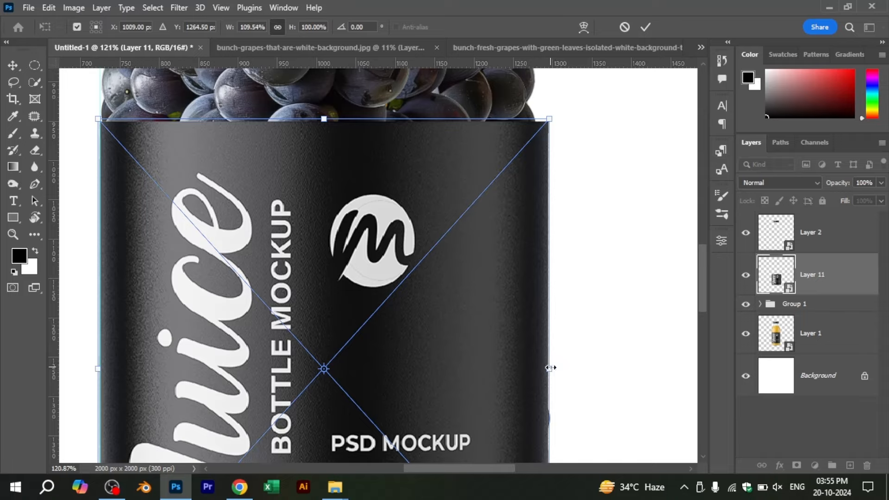
pyautogui.moveTo(552, 367); pyautogui.dragTo(535, 367)
pyautogui.press('Return')
# - Nudge the grapes protruding beyond the upper and middle part of the label's right edge inward behind the label
pyautogui.scroll(-1, 537, 322)
pyautogui.click(539, 315)
pyautogui.scroll(-3, 542, 314)
pyautogui.moveTo(551, 303); pyautogui.dragTo(507, 339)
pyautogui.hotkey('shift', 'Left')
pyautogui.hotkey('shift', 'Left')
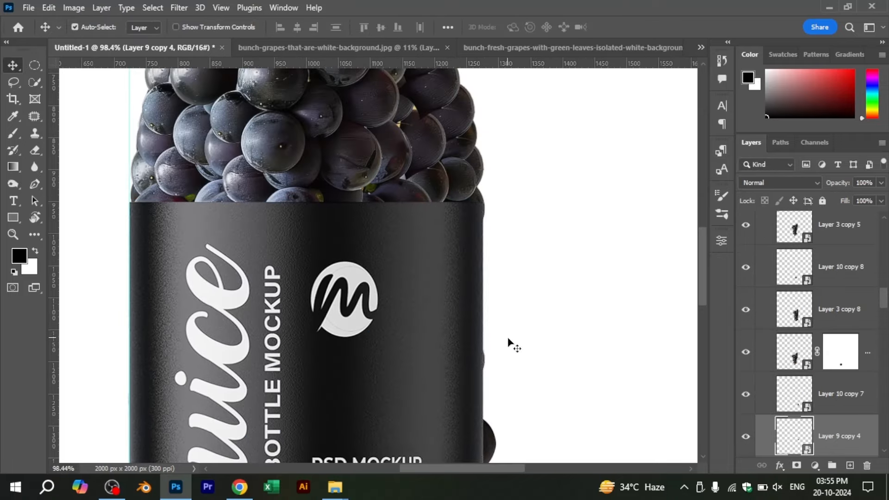
pyautogui.moveTo(490, 445); pyautogui.dragTo(513, 310)
pyautogui.click(512, 310)
pyautogui.hotkey('shift', 'Left')
pyautogui.hotkey('shift', 'Left')
pyautogui.hotkey('shift', 'Left')
# - Nudge the grapes protruding beyond the lower part of the label's right edge inward behind the label
pyautogui.moveTo(513, 356); pyautogui.dragTo(513, 282)
pyautogui.click(512, 283)
pyautogui.hotkey('shift', 'Left')
pyautogui.hotkey('shift', 'Left')
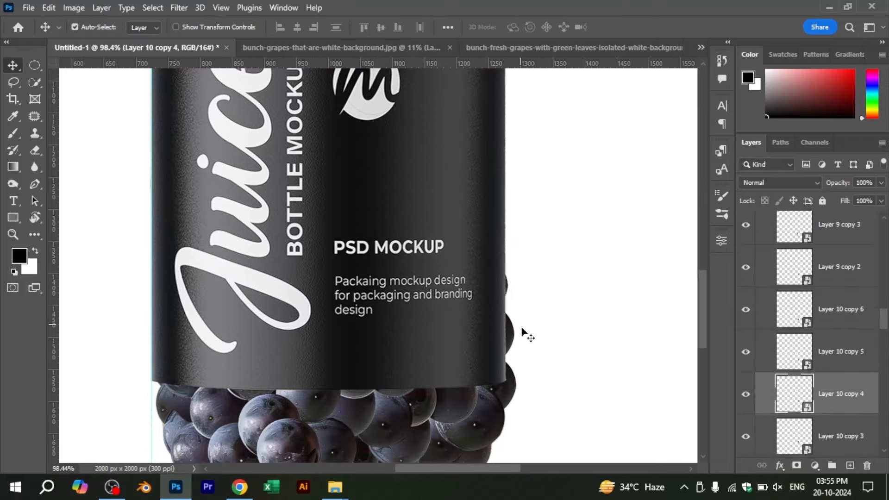
pyautogui.click(512, 330)
pyautogui.hotkey('shift', 'Left')
pyautogui.hotkey('shift', 'Left')
pyautogui.click(513, 388)
pyautogui.moveTo(503, 392); pyautogui.dragTo(463, 313)
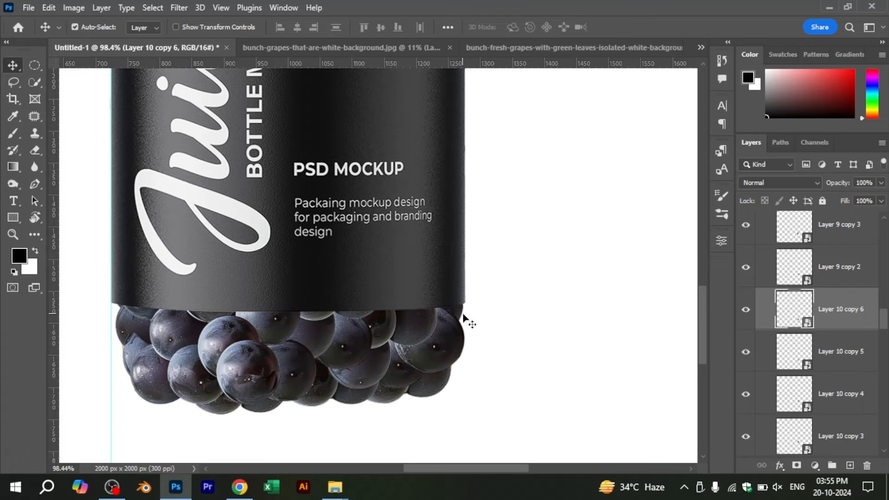
# - Cover the exposed juice gaps along the right side of the bottle's neck with extra grapes
pyautogui.scroll(-4, 571, 259)
pyautogui.scroll(8, 407, 284)
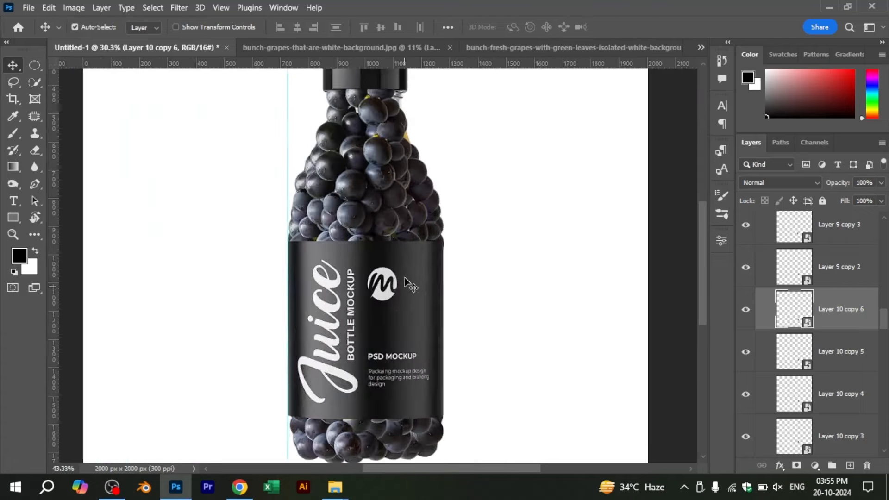
pyautogui.moveTo(415, 243); pyautogui.dragTo(432, 272)
pyautogui.scroll(2, 422, 248)
pyautogui.moveTo(377, 244); pyautogui.dragTo(384, 133)
pyautogui.moveTo(384, 153); pyautogui.dragTo(382, 217)
pyautogui.scroll(4, 392, 151)
pyautogui.scroll(-6, 396, 147)
pyautogui.scroll(-8, 397, 146)
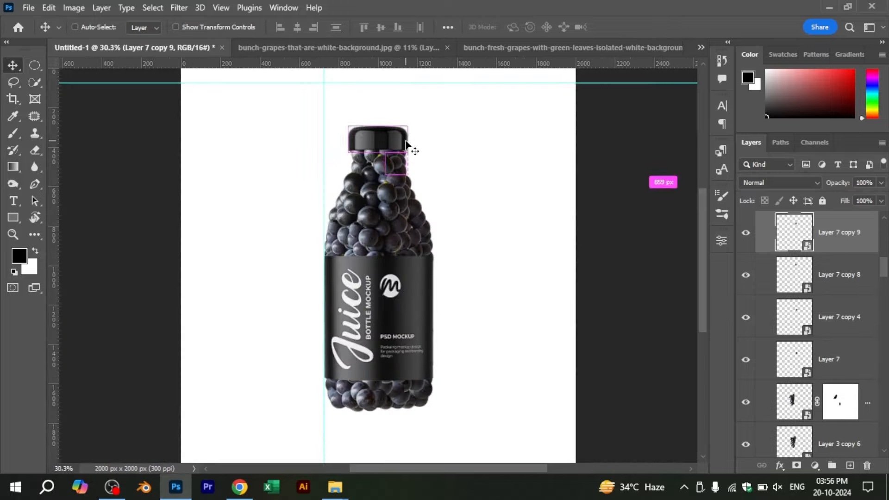
pyautogui.click(334, 487)
pyautogui.moveTo(522, 132); pyautogui.dragTo(678, 37)
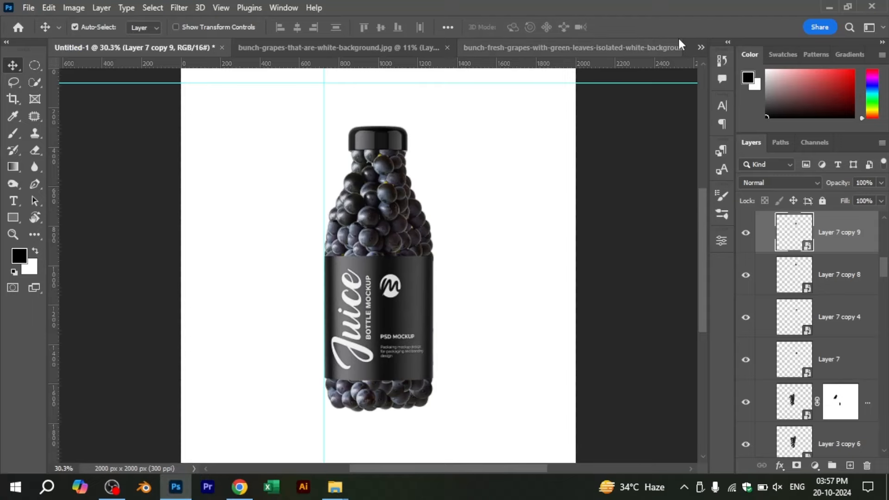
pyautogui.click(671, 51)
pyautogui.moveTo(397, 169); pyautogui.dragTo(87, 69)
pyautogui.click(701, 48)
pyautogui.click(681, 52)
# - Show the layer with the leafy grape bunch and move the bunch to the left of the bottle
pyautogui.click(746, 334)
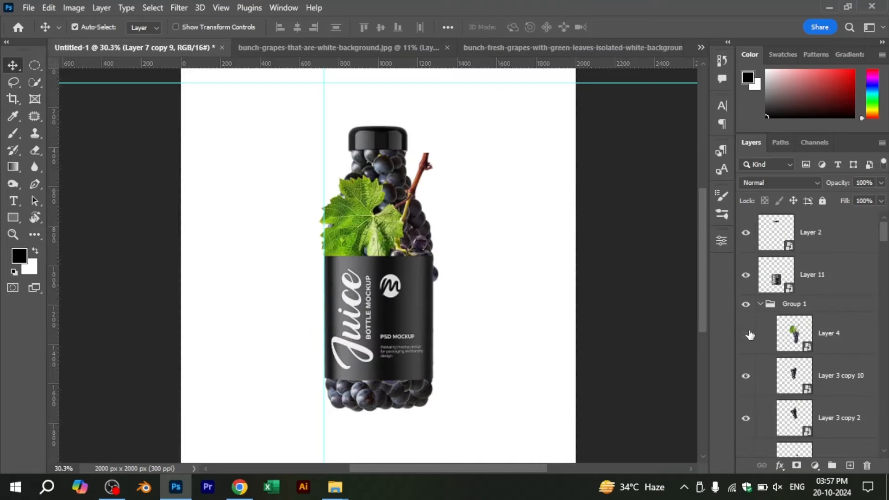
pyautogui.click(746, 334)
pyautogui.click(852, 332)
pyautogui.click(746, 336)
pyautogui.moveTo(397, 227); pyautogui.dragTo(316, 183)
# - Add a layer mask to the leafy grape bunch and paint out the woody branch above it with a 20 px brush
pyautogui.scroll(10, 315, 183)
pyautogui.click(796, 466)
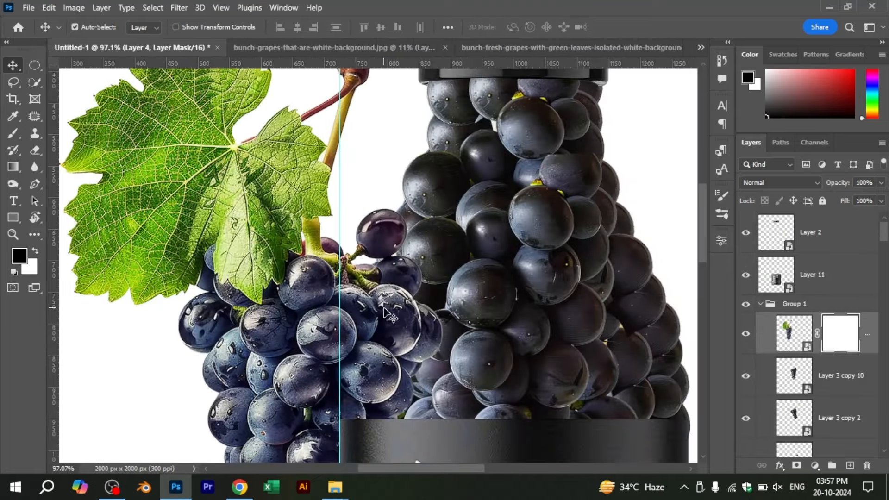
pyautogui.press('b')
pyautogui.scroll(4, 293, 256)
pyautogui.scroll(3, 297, 251)
pyautogui.press('[')
pyautogui.press('[')
pyautogui.press('[')
pyautogui.press('[')
pyautogui.moveTo(361, 138); pyautogui.dragTo(334, 356)
pyautogui.moveTo(328, 110); pyautogui.dragTo(302, 328)
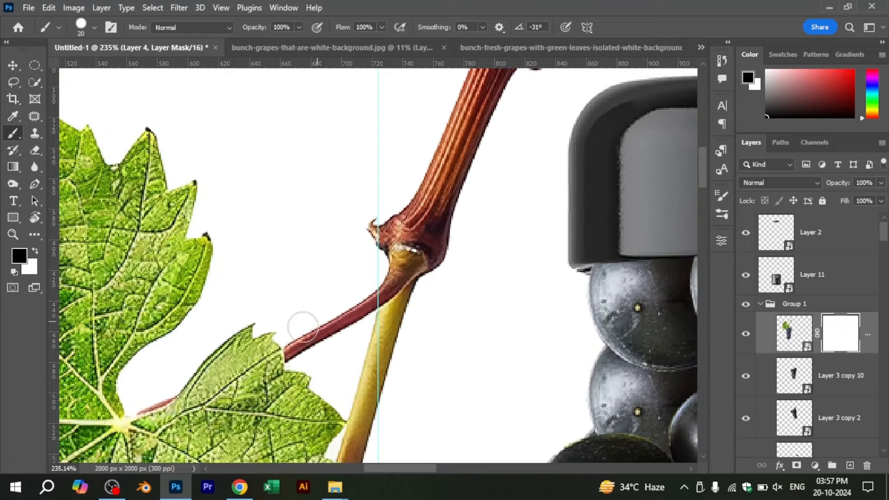
pyautogui.moveTo(394, 157); pyautogui.dragTo(298, 335)
pyautogui.moveTo(435, 105)
pyautogui.mouseDown()
pyautogui.moveTo(438, 201)
pyautogui.moveTo(350, 349)
pyautogui.moveTo(399, 182)
pyautogui.mouseUp()
pyautogui.moveTo(415, 171); pyautogui.dragTo(343, 278)
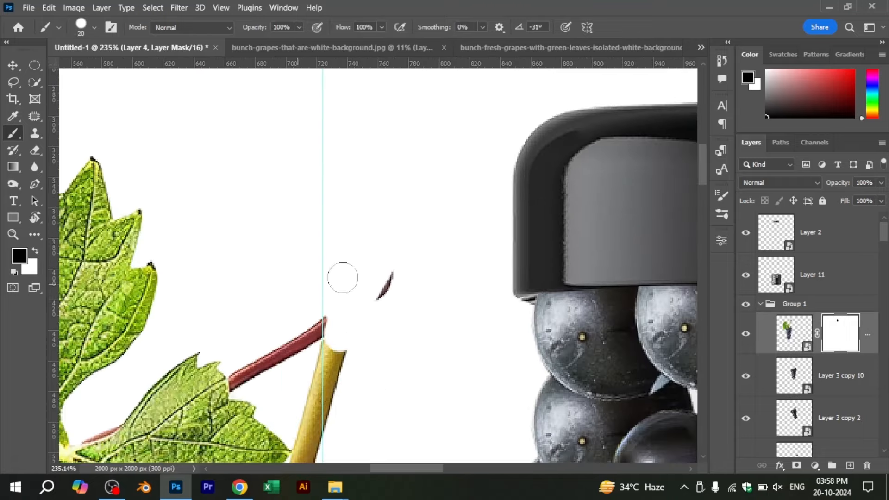
# - Mask out the remaining red and yellow stem pieces beside the leaf's right lobes
pyautogui.scroll(6, 324, 242)
pyautogui.moveTo(236, 385)
pyautogui.mouseDown()
pyautogui.moveTo(324, 242)
pyautogui.moveTo(505, 203)
pyautogui.mouseUp()
pyautogui.moveTo(438, 242); pyautogui.dragTo(454, 153)
pyautogui.moveTo(570, 101); pyautogui.dragTo(551, 199)
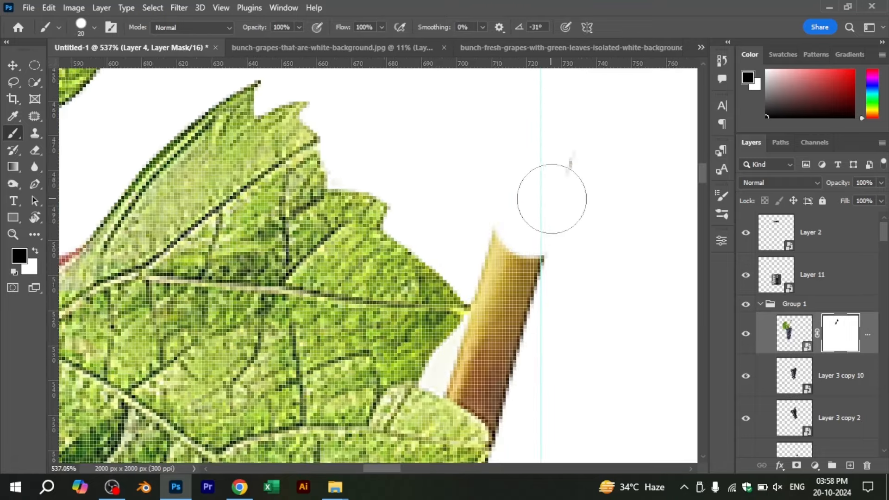
pyautogui.moveTo(505, 251); pyautogui.dragTo(548, 260)
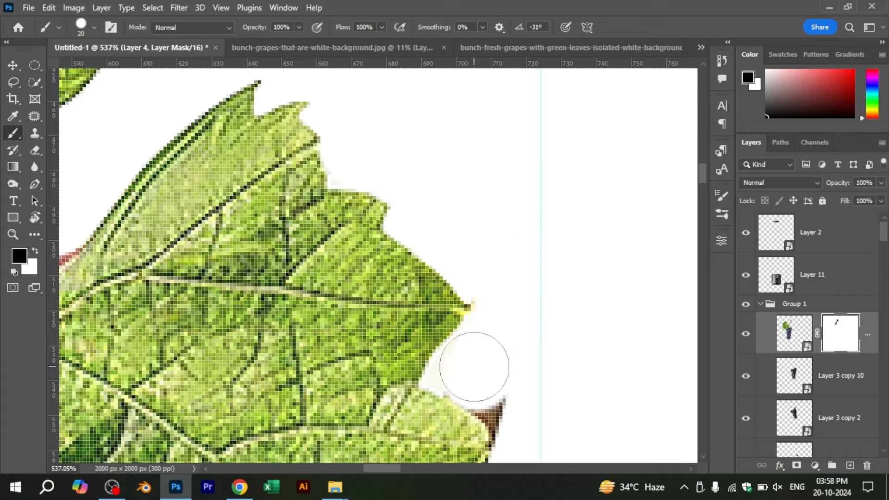
pyautogui.moveTo(463, 338); pyautogui.dragTo(478, 236)
pyautogui.click(532, 300)
# - Clean the stem remnants along the leaf's edge and inner notch on the mask with a 6 px brush
pyautogui.scroll(3, 521, 299)
pyautogui.press('[')
pyautogui.press('[')
pyautogui.press('[')
pyautogui.press('[')
pyautogui.press('[')
pyautogui.press('[')
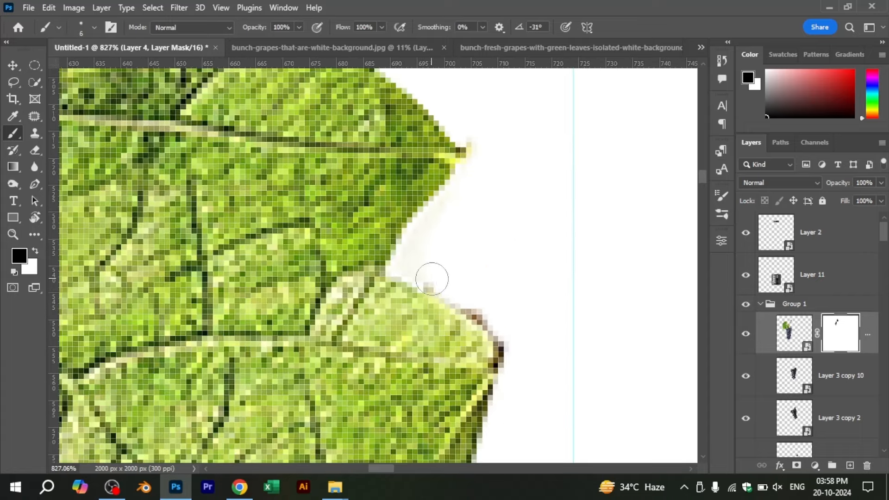
pyautogui.scroll(-5, 480, 304)
pyautogui.scroll(5, 461, 277)
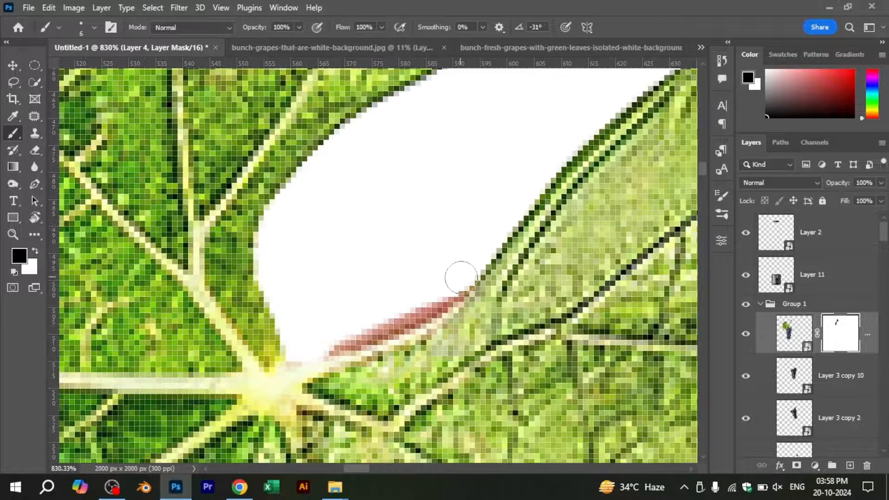
pyautogui.scroll(-15, 338, 334)
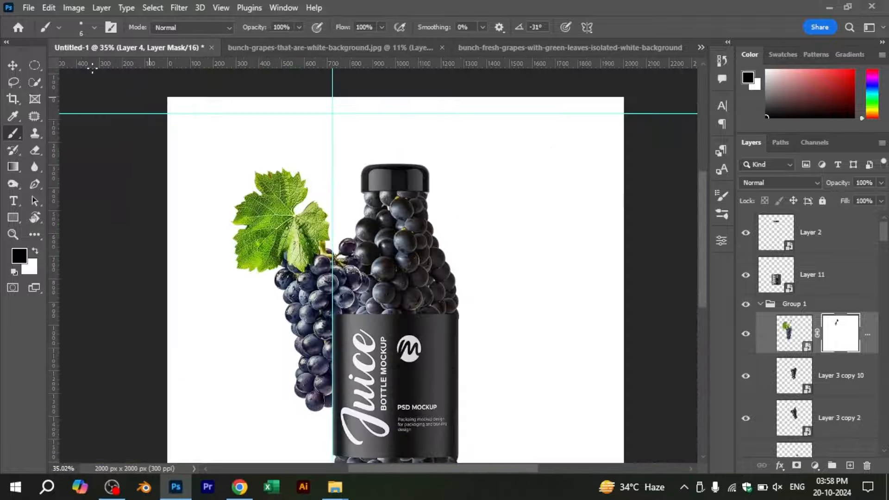
# - Move the leafy bunch farther left from the bottle and mask out the leftover fragments beside the green stalk
pyautogui.press('v')
pyautogui.moveTo(339, 225)
pyautogui.mouseDown()
pyautogui.moveTo(382, 230)
pyautogui.moveTo(289, 219)
pyautogui.mouseUp()
pyautogui.scroll(14, 296, 245)
pyautogui.press('b')
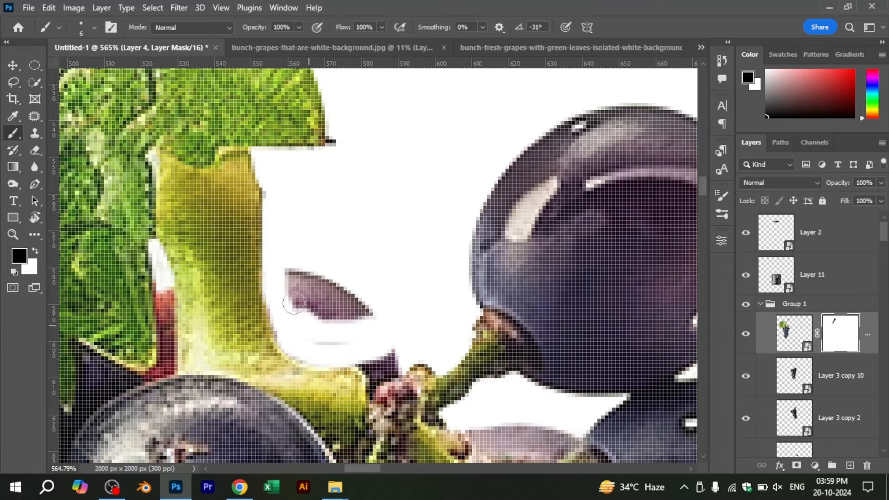
pyautogui.scroll(-4, 385, 389)
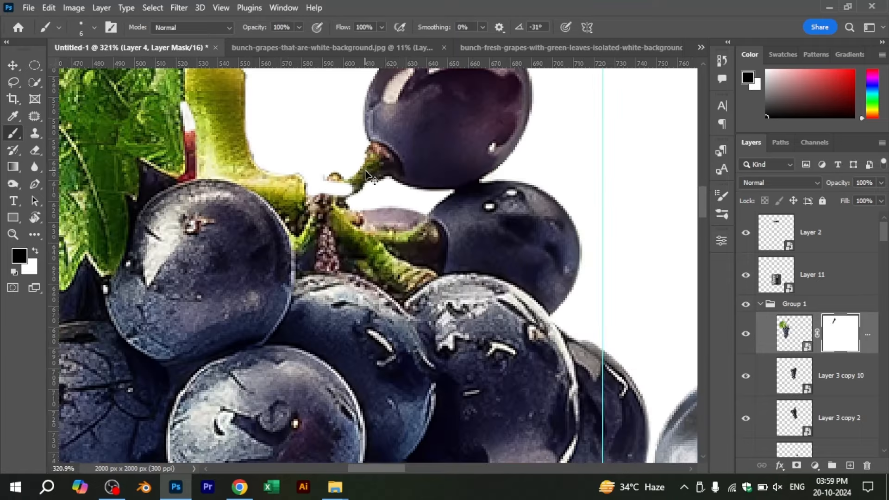
# - Mask around the small upper stem to separate it from the loose grape and the grape below
pyautogui.scroll(3, 363, 269)
pyautogui.moveTo(439, 365); pyautogui.dragTo(533, 323)
pyautogui.moveTo(451, 361); pyautogui.dragTo(340, 320)
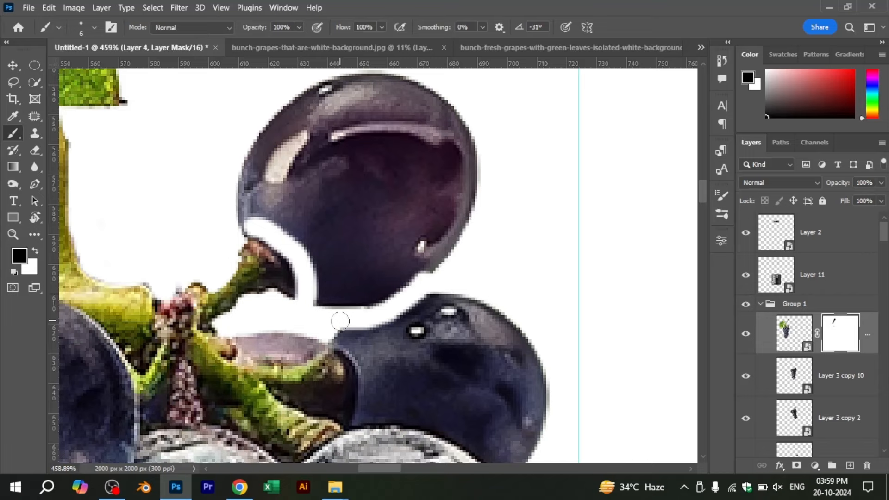
# - Start a Pen tool path at the small upper stem's end and run it down past the right stalk's tip
pyautogui.scroll(3, 254, 239)
pyautogui.press('p')
pyautogui.moveTo(341, 379); pyautogui.dragTo(338, 376)
pyautogui.scroll(-5, 342, 324)
pyautogui.moveTo(403, 428); pyautogui.dragTo(413, 453)
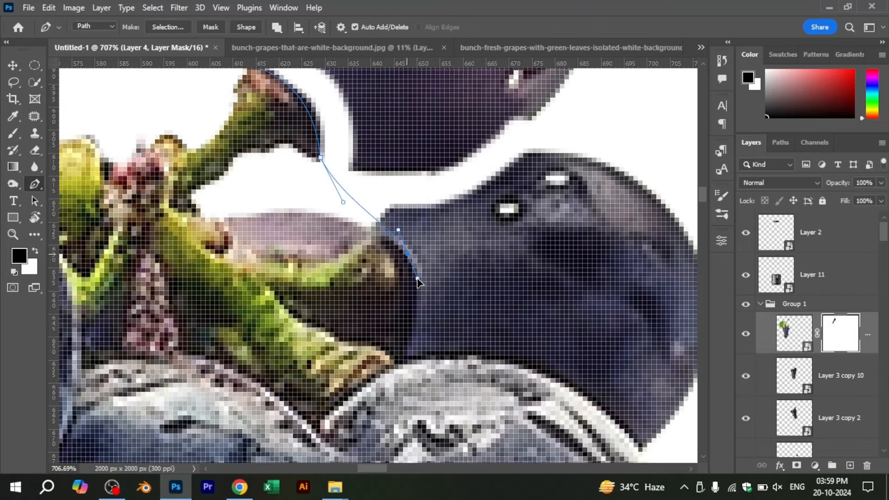
pyautogui.moveTo(393, 371); pyautogui.dragTo(406, 255)
pyautogui.keyDown('alt'); pyautogui.click(416, 245); pyautogui.keyUp('alt')
# - Continue the path along the upper edges of the grapes beneath the stalks to the grape beside the leaf
pyautogui.moveTo(328, 313); pyautogui.dragTo(321, 323)
pyautogui.scroll(-4, 329, 303)
pyautogui.scroll(4, 296, 259)
pyautogui.moveTo(172, 281); pyautogui.dragTo(163, 287)
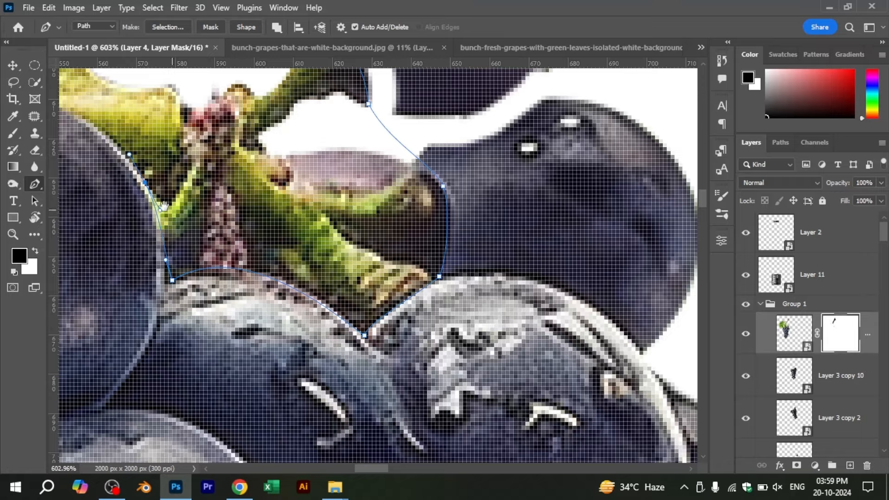
pyautogui.moveTo(164, 207); pyautogui.dragTo(602, 249)
# - Carry the path over the grape beside the leaf and around the first pointed lobes of the leaf's lower edge
pyautogui.scroll(-4, 304, 230)
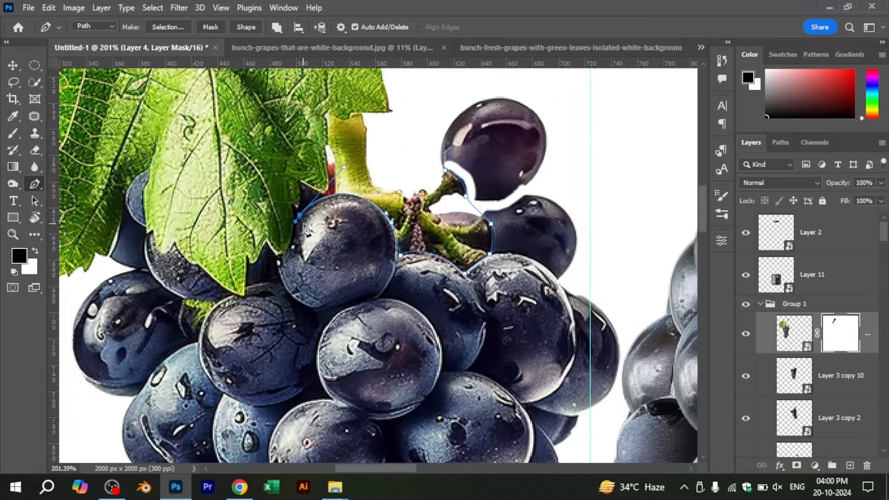
pyautogui.scroll(3, 307, 239)
pyautogui.scroll(2, 264, 261)
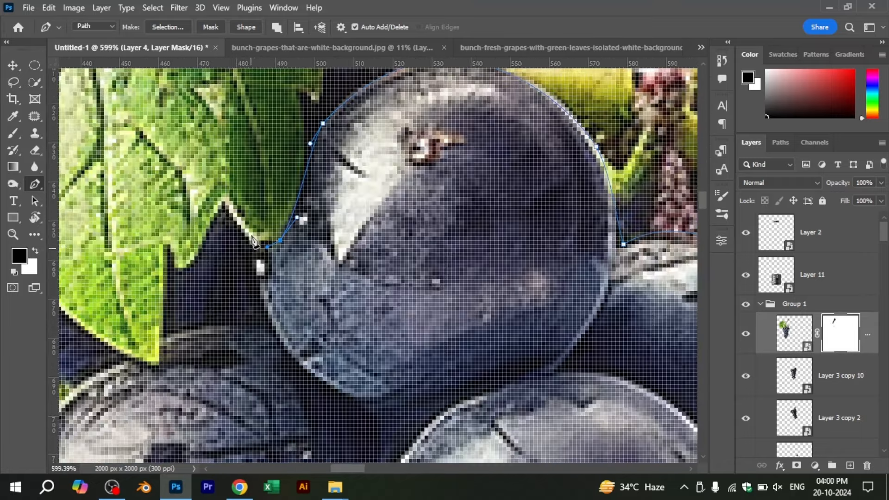
pyautogui.scroll(2, 213, 216)
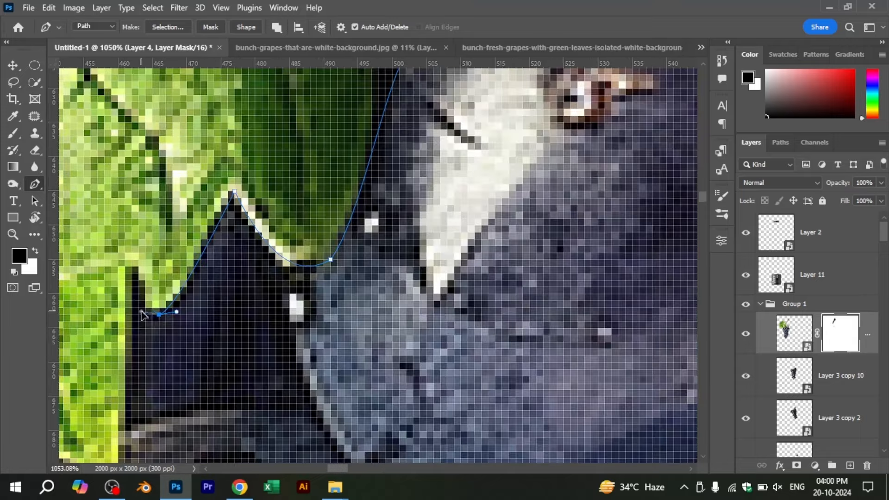
pyautogui.click(138, 267)
# - Trace the path around the leaf's lowest tip and up its serrated left side
pyautogui.scroll(-3, 138, 268)
pyautogui.moveTo(139, 268); pyautogui.dragTo(195, 122)
pyautogui.moveTo(182, 238)
pyautogui.mouseDown()
pyautogui.moveTo(182, 250)
pyautogui.moveTo(175, 238)
pyautogui.mouseUp()
pyautogui.moveTo(170, 237); pyautogui.dragTo(298, 320)
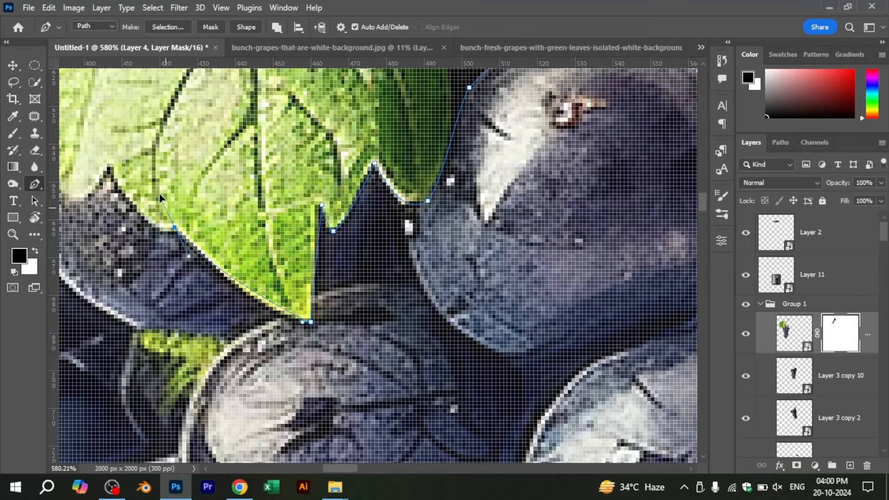
pyautogui.moveTo(127, 158); pyautogui.dragTo(118, 157)
pyautogui.keyDown('alt'); pyautogui.click(174, 227); pyautogui.keyUp('alt')
# - Extend the path around the remaining serrations and up the leaf's left edge beside the small partly hidden grape
pyautogui.moveTo(170, 233); pyautogui.dragTo(239, 273)
pyautogui.scroll(3, 240, 273)
pyautogui.moveTo(135, 159); pyautogui.dragTo(75, 90)
pyautogui.scroll(-5, 139, 245)
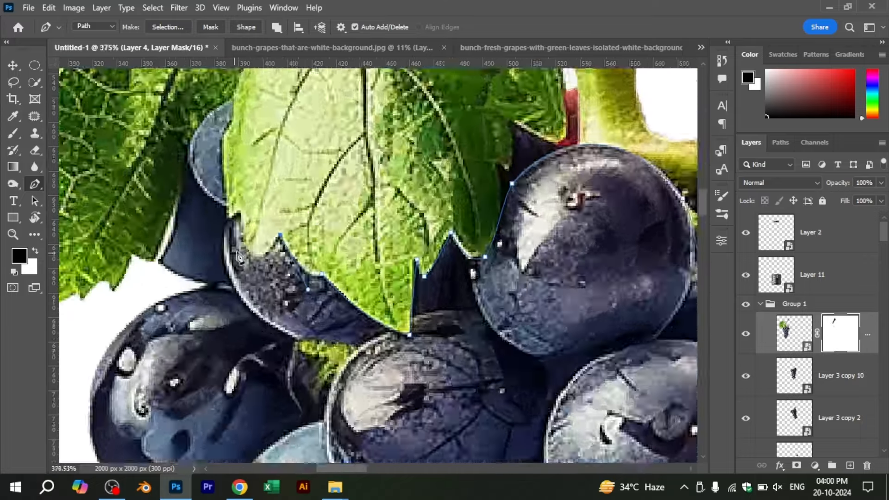
pyautogui.scroll(4, 273, 277)
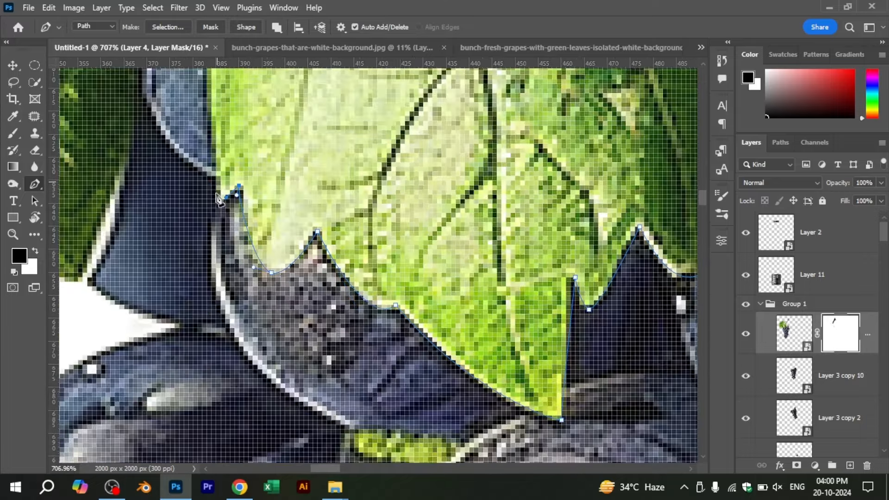
pyautogui.scroll(-2, 217, 198)
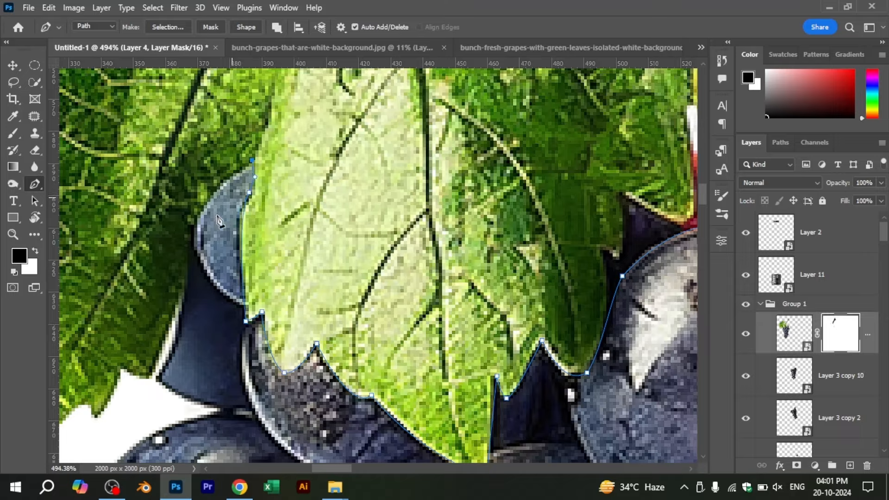
# - Trace the last leaf section, close the path in a wide loop around the grapes and bottle, and load it as a selection
pyautogui.scroll(-5, 218, 216)
pyautogui.scroll(2, 212, 235)
pyautogui.moveTo(206, 241); pyautogui.dragTo(201, 288)
pyautogui.scroll(-8, 176, 313)
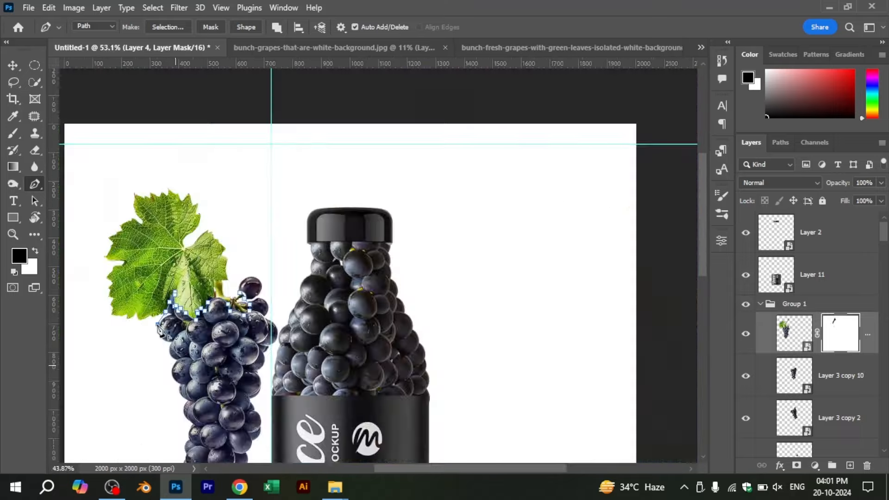
pyautogui.scroll(6, 194, 321)
pyautogui.scroll(-6, 187, 339)
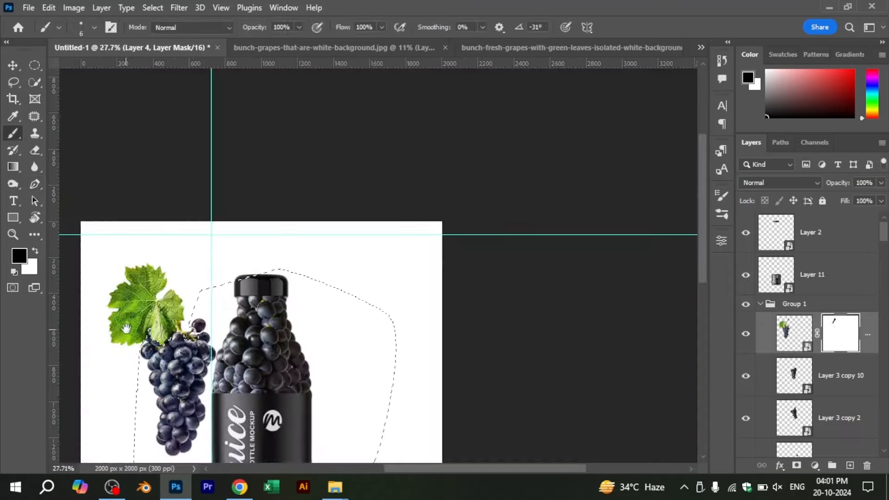
# - Mask out the selected grape bunch on Layer 4, move the remaining leaf onto the bottle's neck, and bring its layer above Layer 2
pyautogui.press('b')
pyautogui.click(14, 67)
pyautogui.scroll(4, 322, 250)
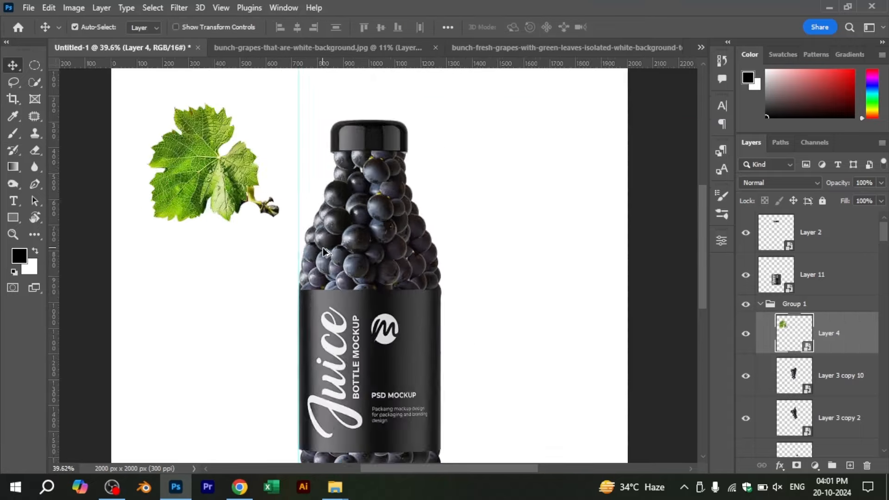
pyautogui.moveTo(212, 145); pyautogui.dragTo(341, 150)
pyautogui.moveTo(830, 334); pyautogui.dragTo(832, 219)
pyautogui.scroll(1, 360, 149)
pyautogui.scroll(3, 360, 149)
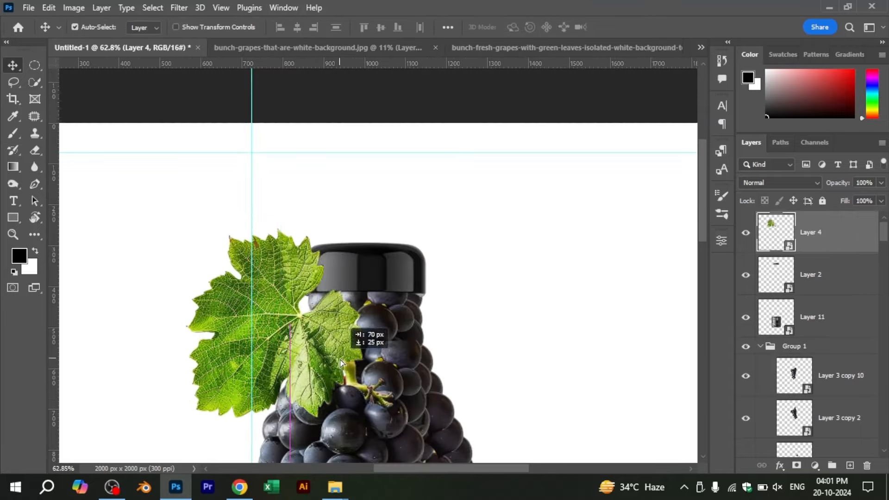
# - Scale the leaf to 56.81%, rotate it -20.55°, and place it on the grapes just below the cap's left side
pyautogui.scroll(-4, 366, 324)
pyautogui.scroll(6, 461, 246)
pyautogui.hotkey('ctrl', 't')
pyautogui.moveTo(462, 244); pyautogui.dragTo(371, 274)
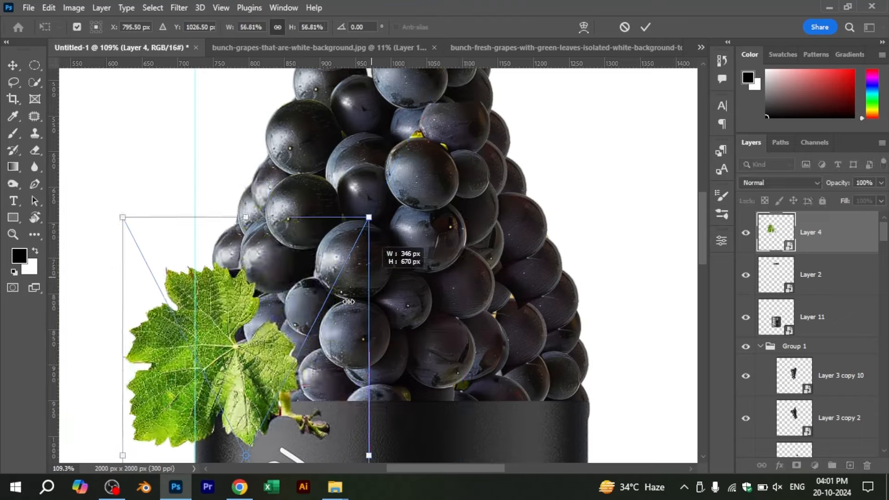
pyautogui.moveTo(274, 342); pyautogui.dragTo(338, 145)
pyautogui.moveTo(495, 283); pyautogui.dragTo(498, 215)
pyautogui.moveTo(318, 200); pyautogui.dragTo(380, 138)
pyautogui.moveTo(379, 138); pyautogui.dragTo(369, 356)
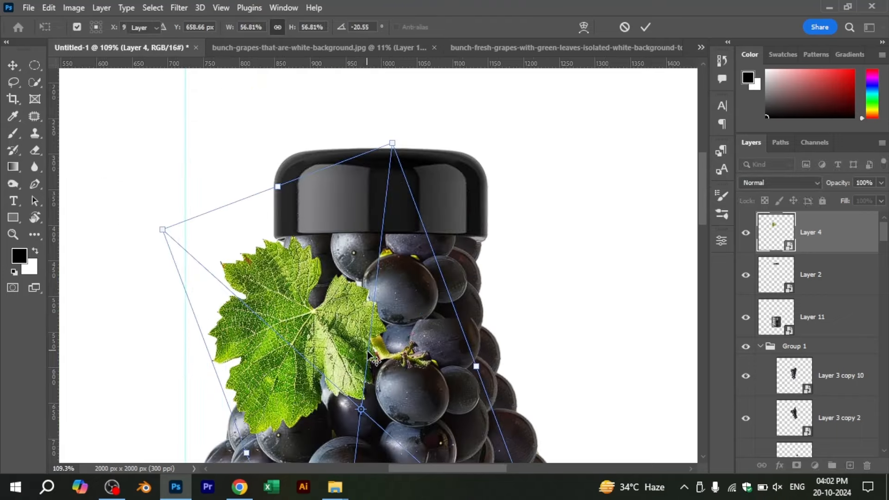
pyautogui.press('Return')
pyautogui.hotkey('ctrl', '0')
pyautogui.click(563, 210)
# - Duplicate the leaf, flip the copy horizontally, and place it over the bottle's right shoulder at the label's top edge
pyautogui.keyDown('alt'); pyautogui.moveTo(361, 184); pyautogui.dragTo(422, 262); pyautogui.keyUp('alt')
pyautogui.hotkey('ctrl', 't')
pyautogui.rightClick(422, 259)
pyautogui.click(474, 252)
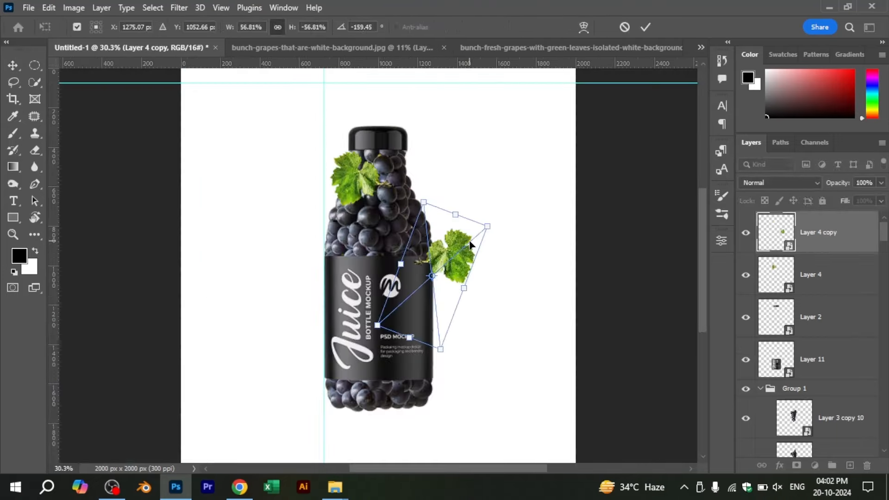
pyautogui.press('Return')
pyautogui.scroll(5, 445, 255)
pyautogui.moveTo(484, 266); pyautogui.dragTo(388, 250)
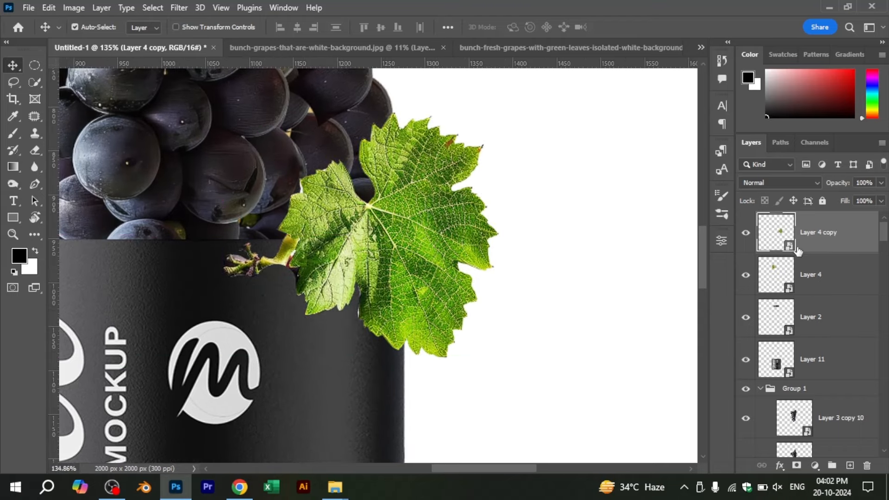
# - Open the leaf's smart object and paint its mask with a 10 px black brush to hide the white and pink strip beside the stem
pyautogui.doubleClick(783, 250)
pyautogui.scroll(5, 505, 213)
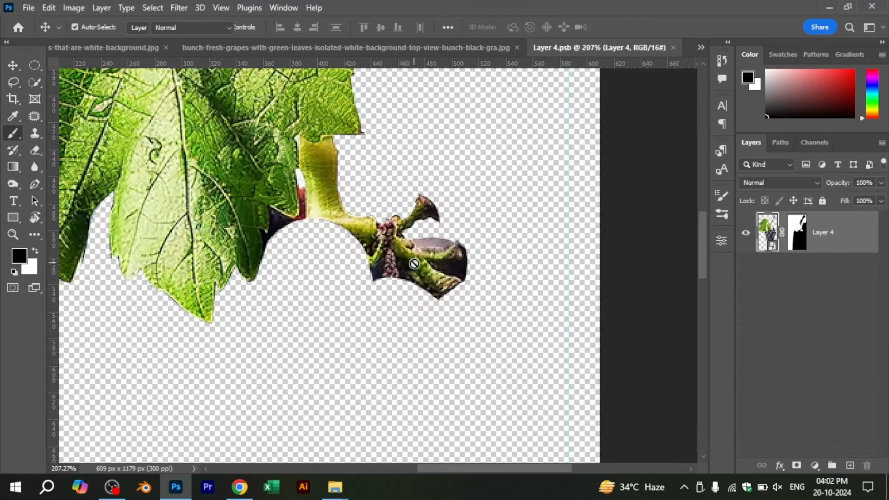
pyautogui.scroll(5, 343, 167)
pyautogui.click(797, 233)
pyautogui.scroll(3, 301, 186)
pyautogui.press('[')
pyautogui.press('[')
pyautogui.press('[')
pyautogui.press('[')
pyautogui.press('[')
pyautogui.press('[')
pyautogui.press('[')
pyautogui.press('[')
pyautogui.press('[')
pyautogui.press('[')
pyautogui.press('[')
pyautogui.press('[')
pyautogui.press('[')
pyautogui.press('[')
pyautogui.press('[')
pyautogui.press('[')
pyautogui.press('[')
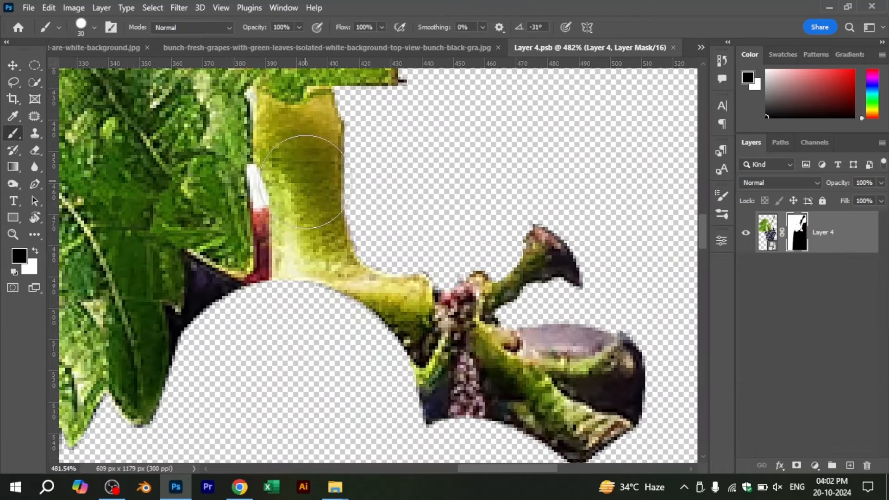
pyautogui.scroll(3, 265, 156)
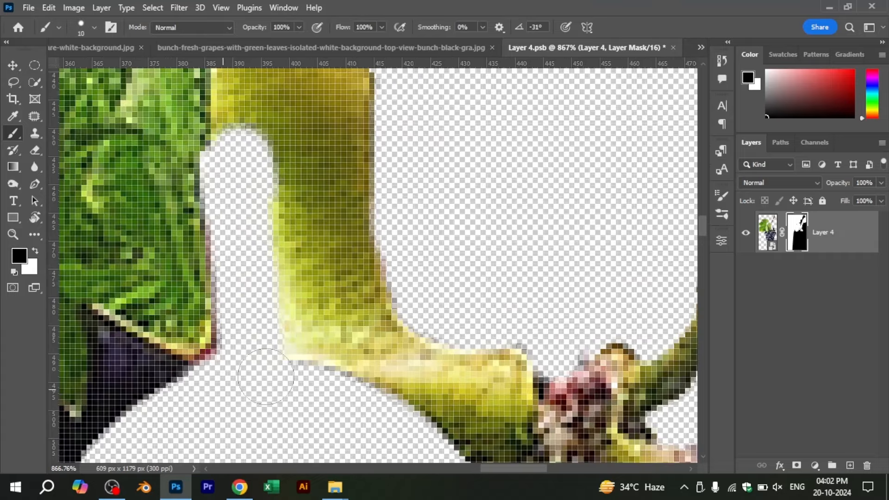
# - Hide the rest of the stem and twig on the leaf's mask, using a 60 px brush for the large areas
pyautogui.scroll(-3, 260, 324)
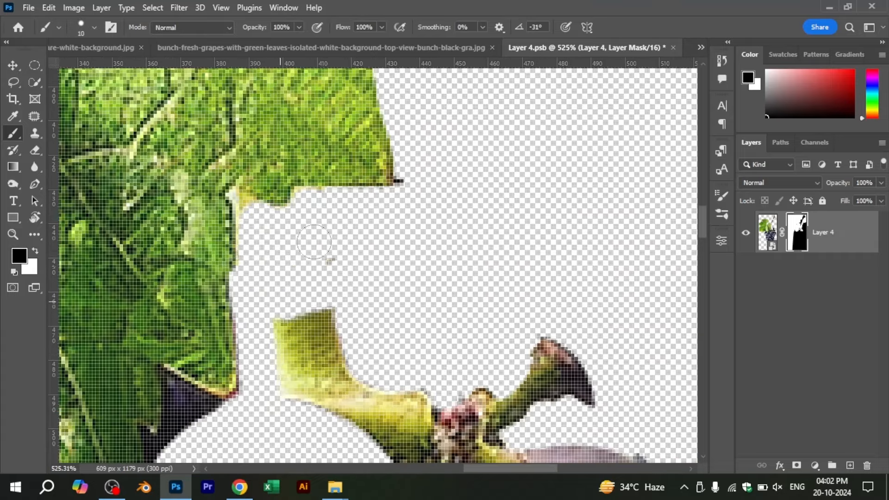
pyautogui.scroll(-3, 314, 241)
pyautogui.press(']')
pyautogui.press(']')
pyautogui.press(']')
pyautogui.press(']')
pyautogui.press(']')
pyautogui.press(']')
pyautogui.press(']')
pyautogui.press(']')
pyautogui.press(']')
pyautogui.press(']')
pyautogui.press(']')
pyautogui.press(']')
pyautogui.press(']')
pyautogui.press(']')
pyautogui.press(']')
pyautogui.press(']')
pyautogui.press(']')
pyautogui.press('[')
pyautogui.press('[')
pyautogui.press('[')
pyautogui.press('[')
pyautogui.press('[')
pyautogui.press('[')
pyautogui.press('[')
pyautogui.press('[')
pyautogui.moveTo(314, 278)
pyautogui.mouseDown()
pyautogui.moveTo(345, 316)
pyautogui.moveTo(344, 288)
pyautogui.mouseUp()
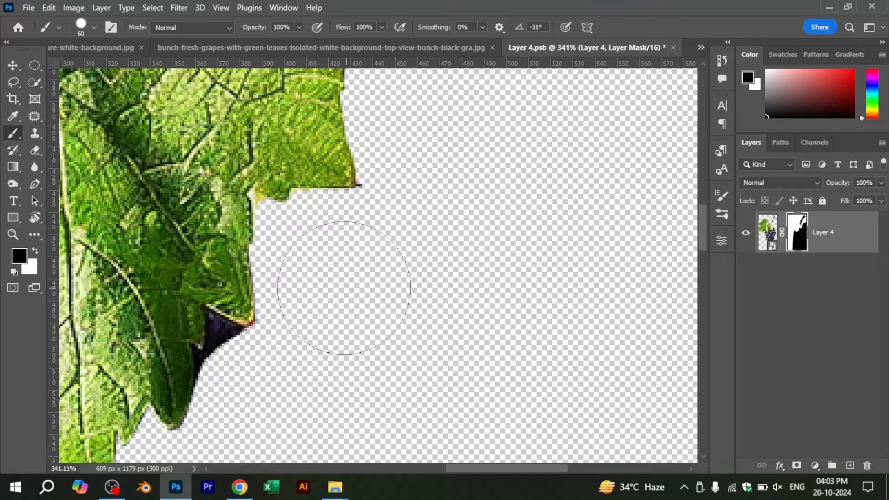
# - Clean the leftover fragments along the leaf's lower right edge with a 5 px mask brush, and save and close the smart object
pyautogui.scroll(5, 267, 213)
pyautogui.press('[')
pyautogui.press('[')
pyautogui.press('[')
pyautogui.press('[')
pyautogui.press('[')
pyautogui.press('[')
pyautogui.scroll(-10, 314, 292)
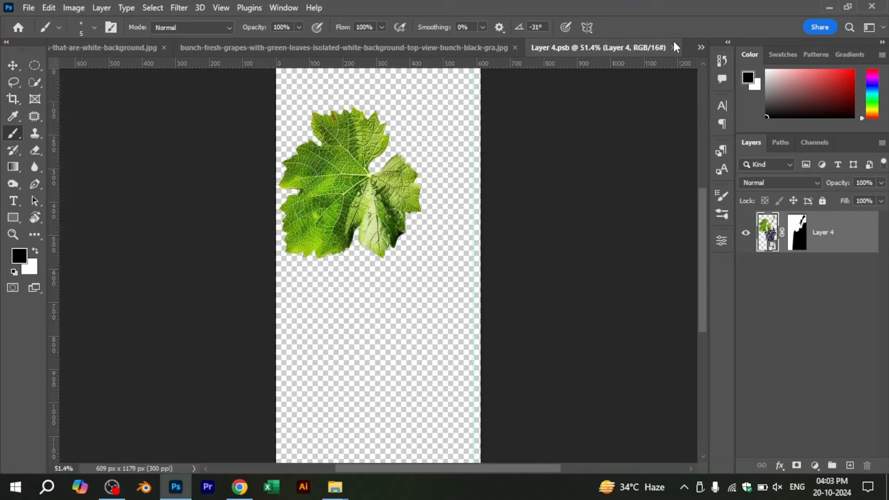
pyautogui.click(673, 47)
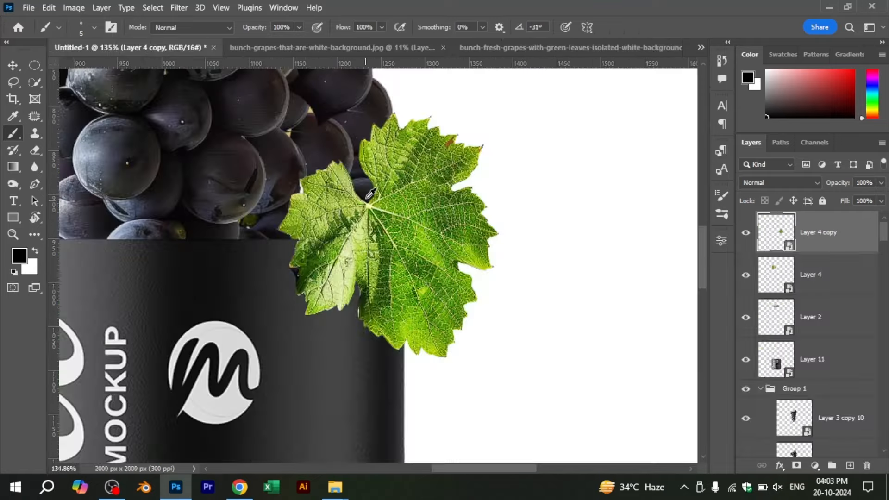
# - Scale the leaf copy down slightly and move it up against the bottle's right shoulder
pyautogui.scroll(-5, 363, 186)
pyautogui.press('v')
pyautogui.scroll(5, 367, 294)
pyautogui.hotkey('ctrl', 't')
pyautogui.moveTo(452, 202); pyautogui.dragTo(430, 220)
pyautogui.moveTo(337, 287); pyautogui.dragTo(336, 253)
pyautogui.press('Return')
pyautogui.scroll(-5, 327, 246)
# - Move the upper leaf slightly up and left beside the bottle's neck, and collapse Group 1
pyautogui.scroll(5, 227, 168)
pyautogui.moveTo(225, 168); pyautogui.dragTo(211, 156)
pyautogui.hotkey('ctrl', '0')
pyautogui.click(512, 240)
pyautogui.click(761, 389)
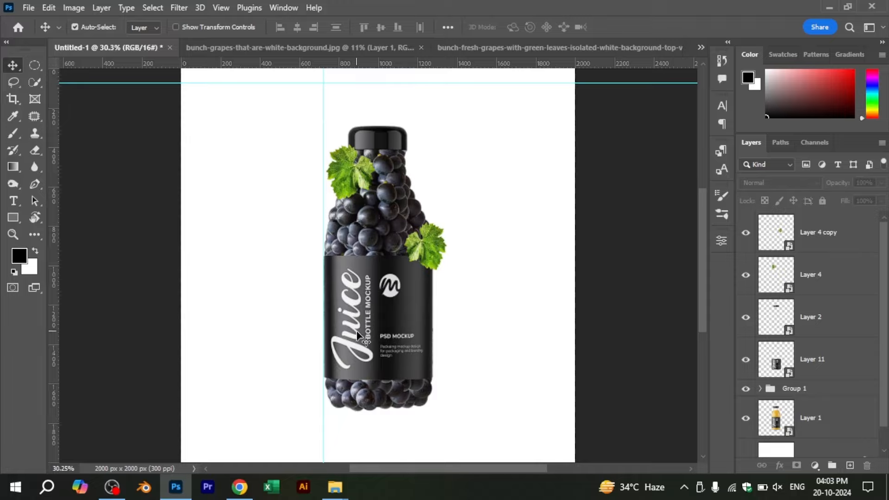
# - Open the label's smart object, Layer 11, and start a text layer in Montserrat Bold on the label
pyautogui.scroll(4, 390, 335)
pyautogui.scroll(-3, 390, 333)
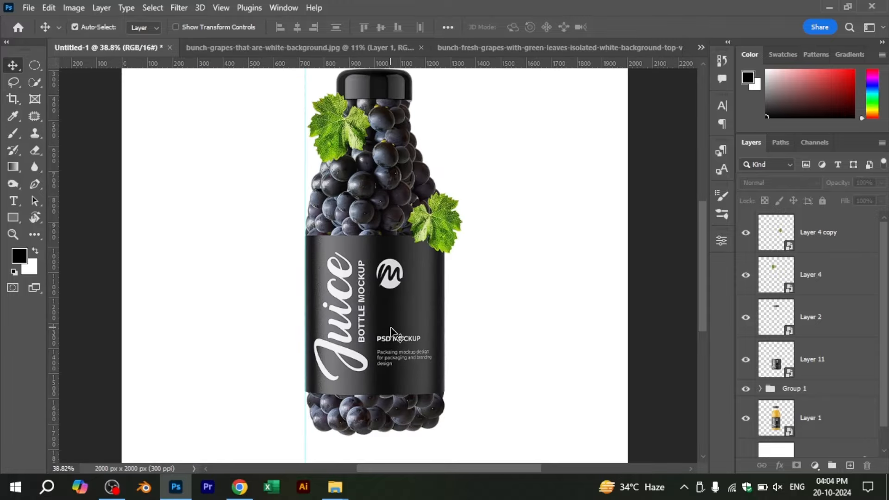
pyautogui.doubleClick(787, 373)
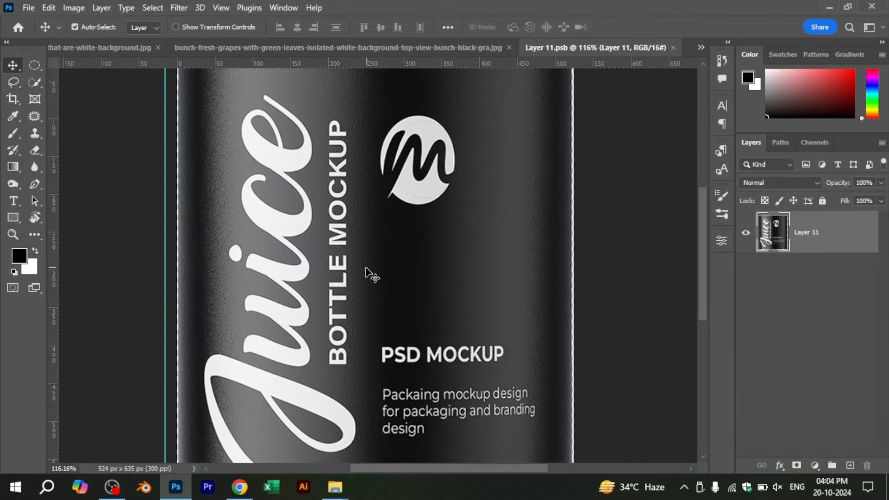
pyautogui.press('t')
pyautogui.click(396, 280)
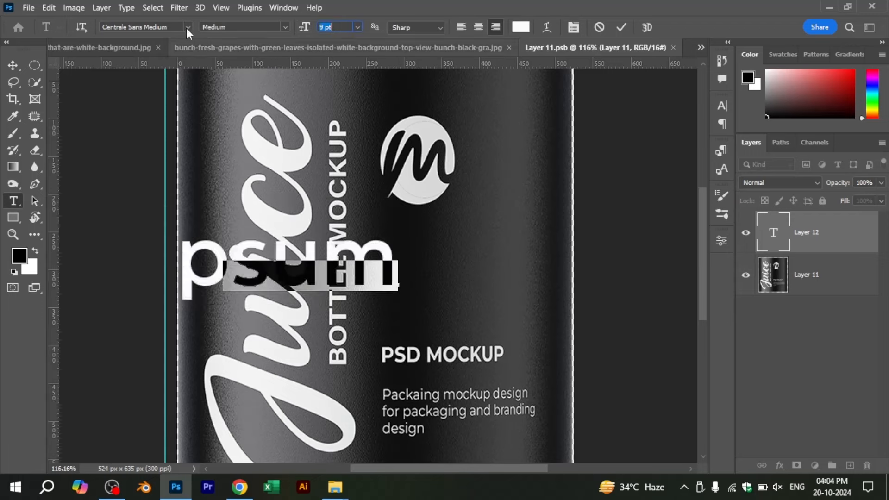
pyautogui.click(169, 26)
pyautogui.write('Montserrat')
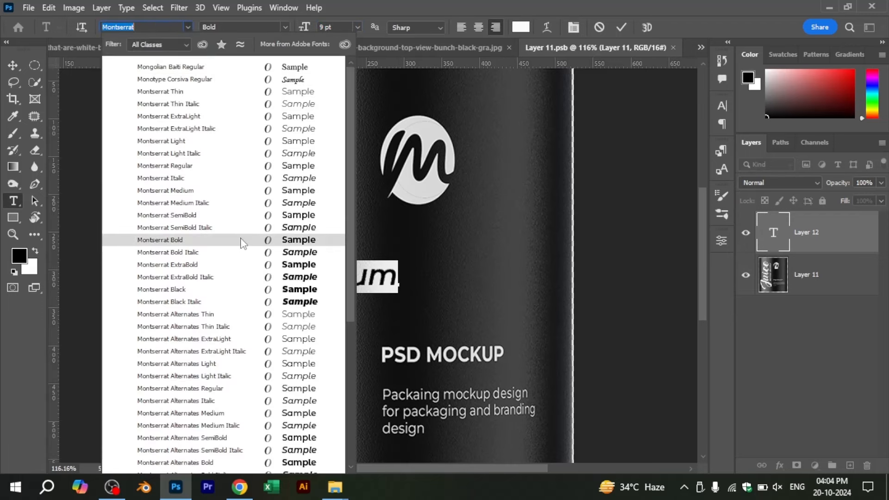
pyautogui.click(240, 242)
# - Turn on All Caps and enter "BLUE BERRY" as the label text
pyautogui.click(722, 106)
pyautogui.click(614, 195)
pyautogui.write('BLU')
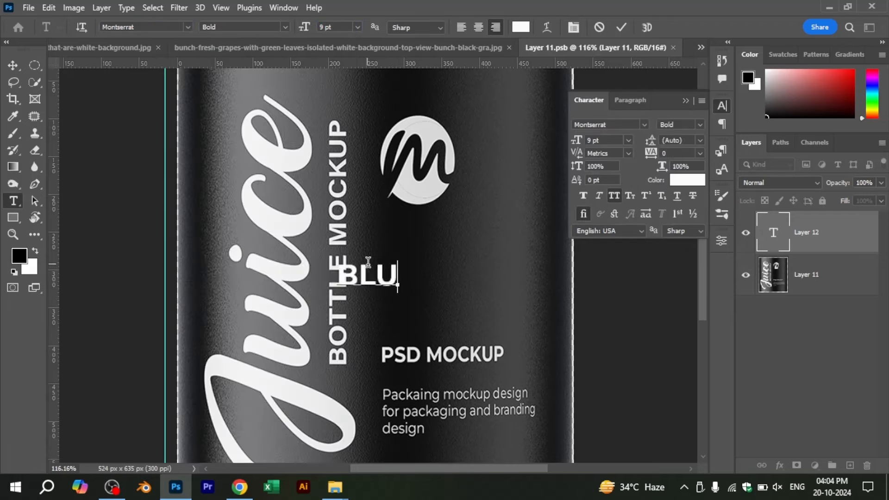
pyautogui.write('E BERRY')
pyautogui.hotkey('ctrl', 'Return')
# - Rotate the BLUE BERRY text -90° and place it along the guide over the BOTTLE MOCKUP lettering
pyautogui.press('v')
pyautogui.scroll(3, 373, 282)
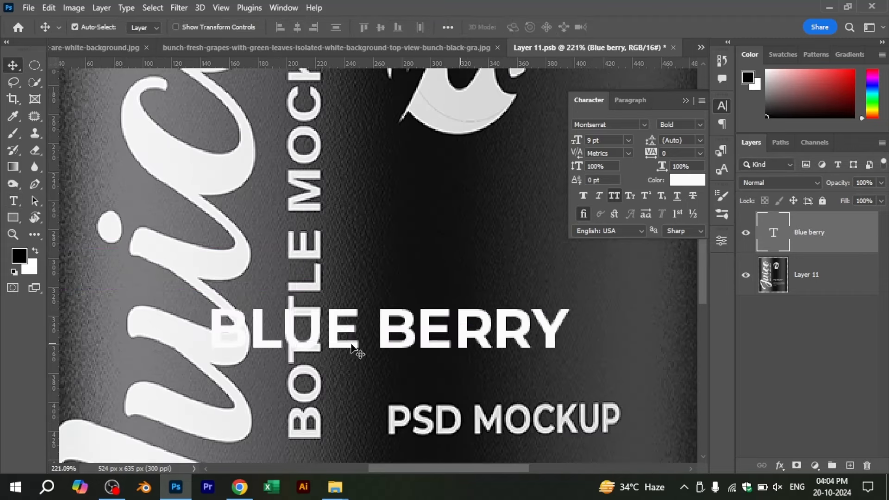
pyautogui.hotkey('ctrl', 't')
pyautogui.click(352, 27)
pyautogui.write('-90')
pyautogui.press('Return')
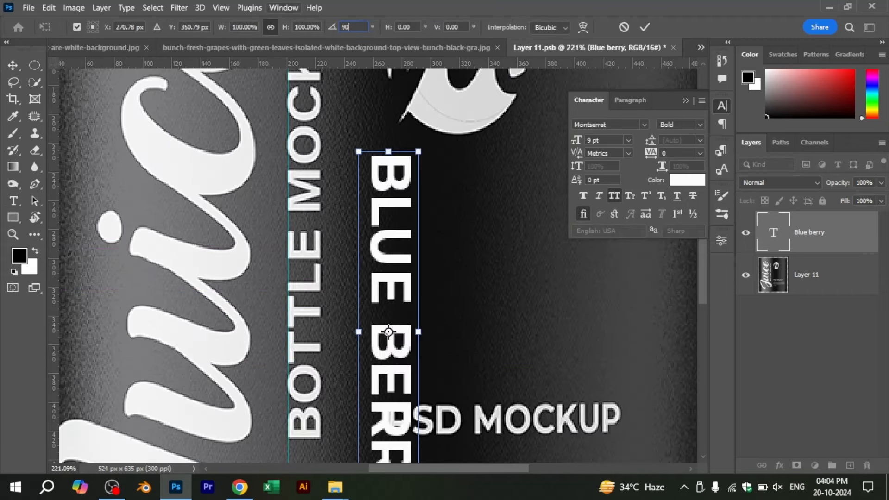
pyautogui.press('Return')
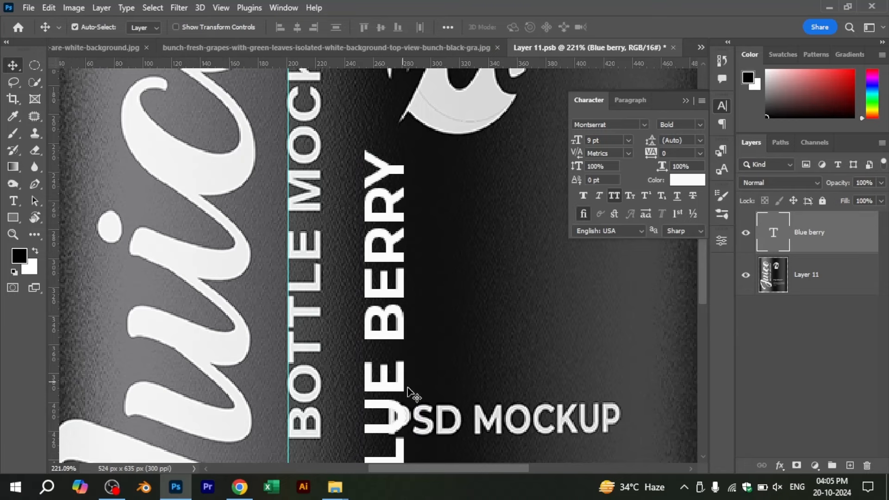
pyautogui.moveTo(406, 391); pyautogui.dragTo(330, 271)
# - Hide the Blue berry layer and try to patch the BOTTLE MOCKUP lettering on Layer 11 with the plain area at its right
pyautogui.click(746, 233)
pyautogui.scroll(-2, 366, 226)
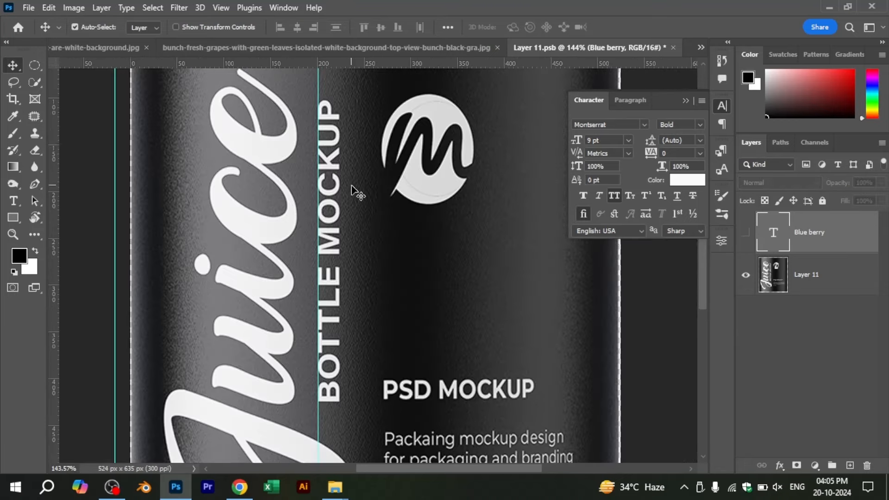
pyautogui.press('j')
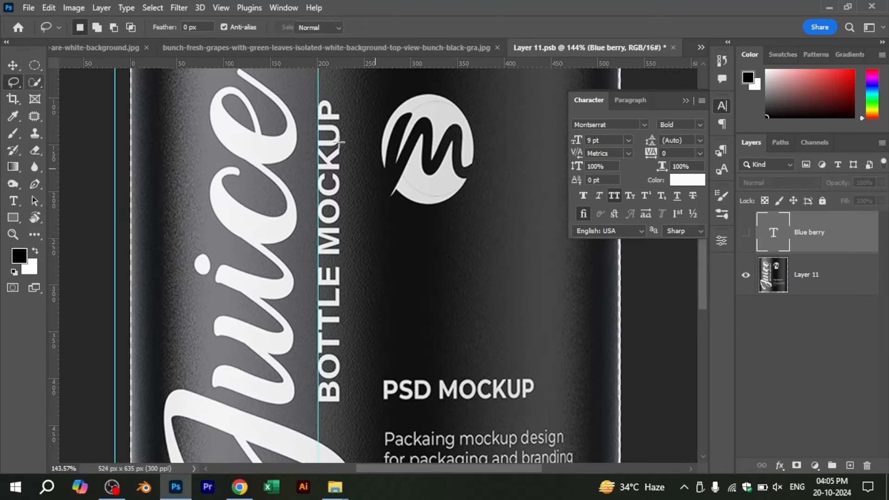
pyautogui.press('m')
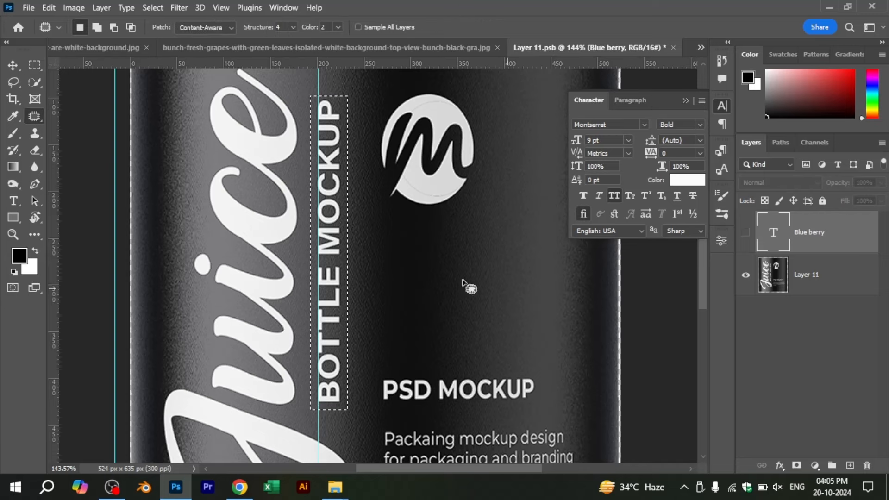
pyautogui.click(807, 275)
pyautogui.moveTo(334, 264); pyautogui.dragTo(589, 269)
pyautogui.hotkey('ctrl', 'z')
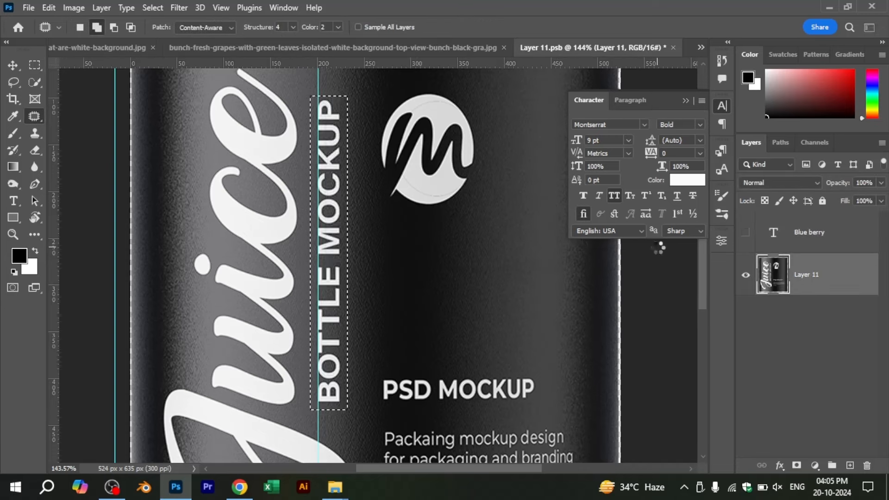
# - Remove the BOTTLE MOCKUP lettering from Layer 11, clean the area with a rectangular selection, and show the Blue berry layer again
pyautogui.hotkey('ctrl', 'd')
pyautogui.press('m')
pyautogui.scroll(2, 348, 184)
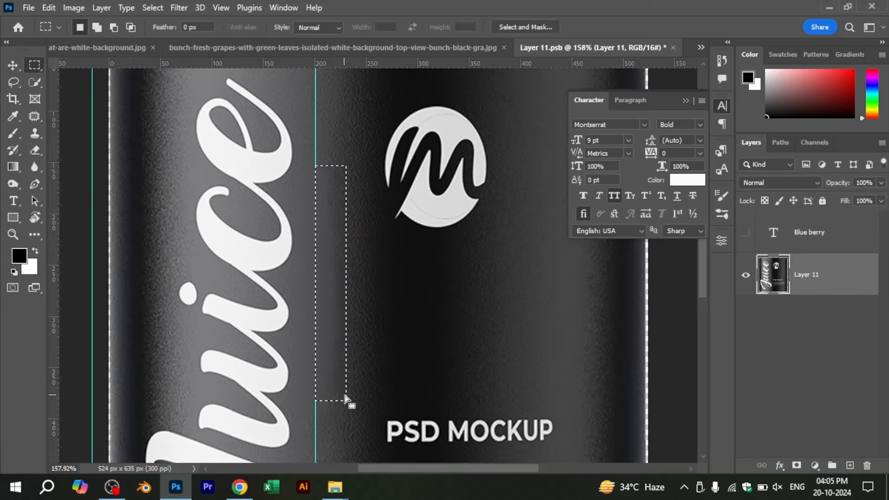
pyautogui.click(747, 233)
# - Nudge the vertical BLUE BERRY text up 20 px and remove the PSD MOCKUP heading from Layer 11 with a rectangular selection
pyautogui.scroll(-4, 377, 232)
pyautogui.press('v')
pyautogui.scroll(5, 400, 293)
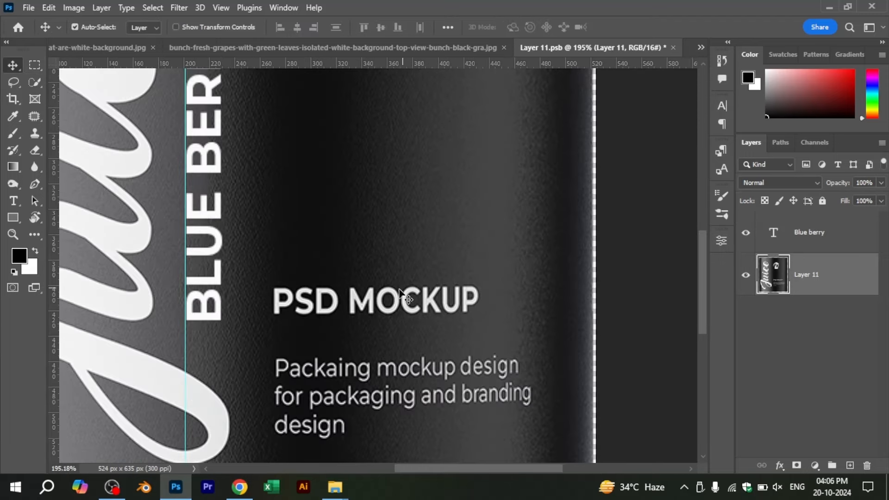
pyautogui.click(213, 284)
pyautogui.hotkey('shift', 'Up')
pyautogui.hotkey('shift', 'Up')
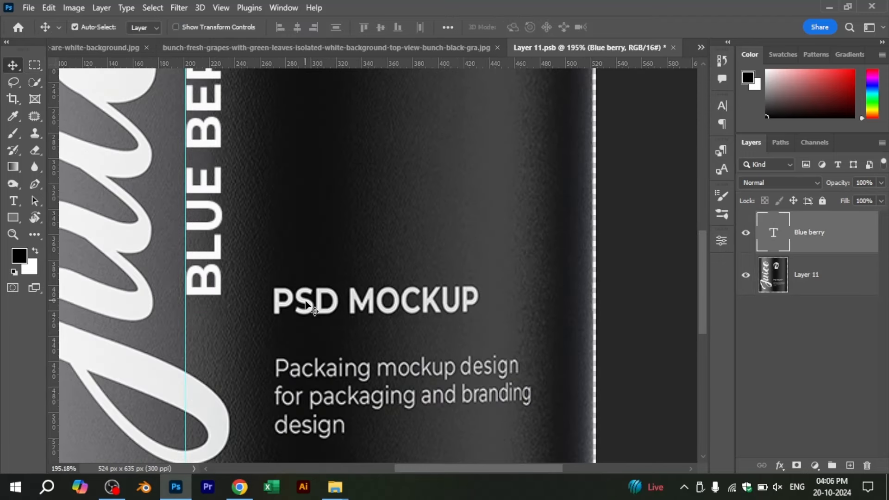
pyautogui.press('m')
pyautogui.hotkey('shift', 'Delete')
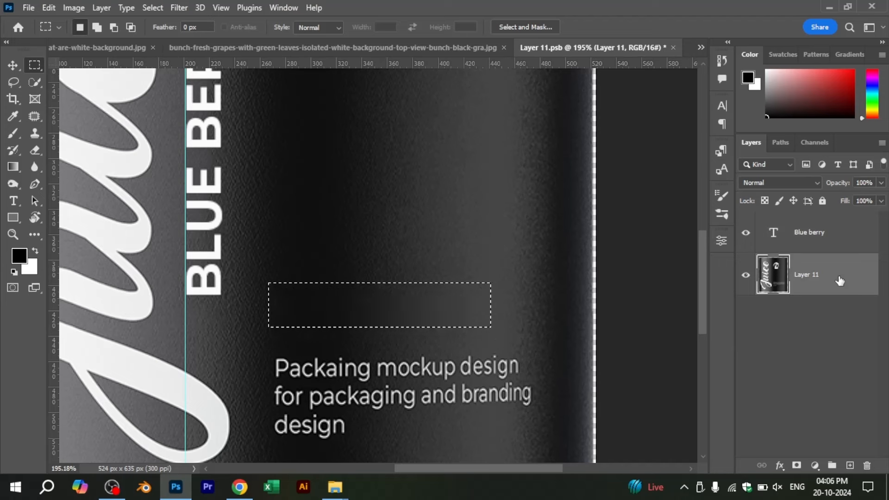
# - Duplicate the vertical BLUE BERRY text into the empty area above the paragraph and rotate the copy 90° to horizontal
pyautogui.press('v')
pyautogui.moveTo(211, 227); pyautogui.dragTo(388, 277)
pyautogui.hotkey('ctrl', 't')
pyautogui.click(333, 27)
pyautogui.write('90')
pyautogui.press('Return')
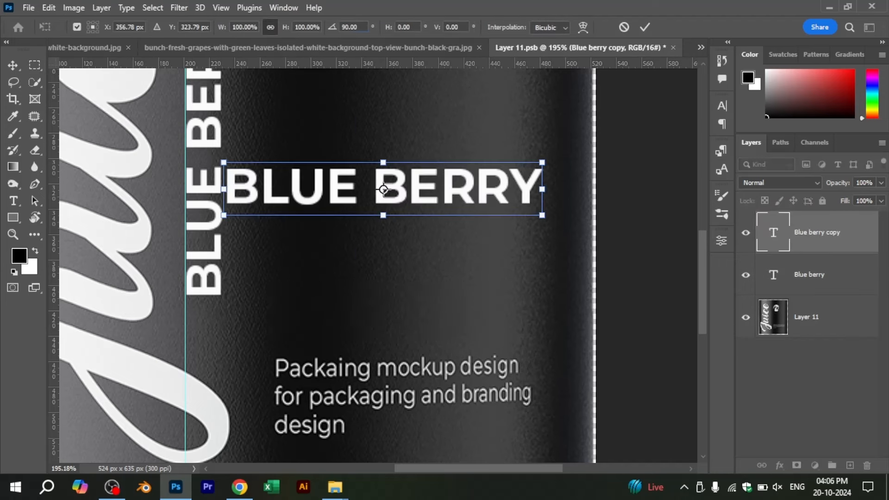
pyautogui.press('Return')
# - Set the horizontal BLUE BERRY text to 6 pt and place it as the heading directly above the small paragraph
pyautogui.doubleClick(454, 188)
pyautogui.click(337, 26)
pyautogui.write('6')
pyautogui.click(14, 66)
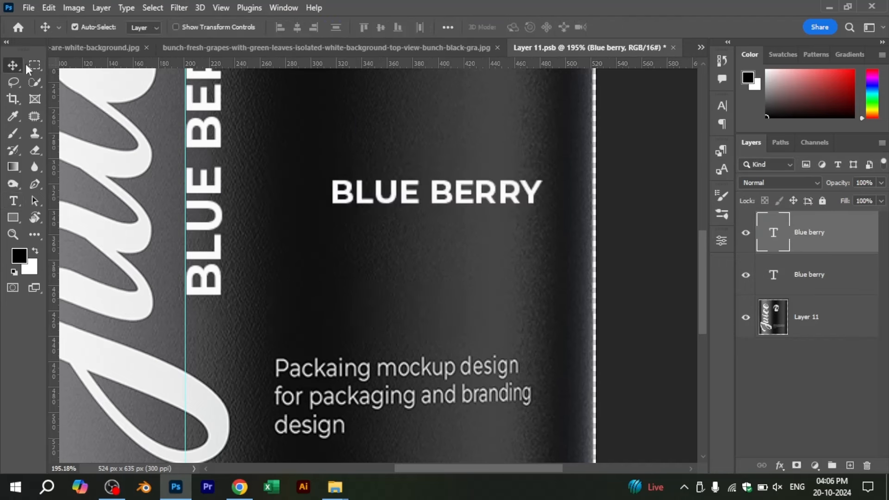
pyautogui.moveTo(407, 195); pyautogui.dragTo(424, 341)
# - Save the edited label smart object and close it to update the bottle composite
pyautogui.hotkey('ctrl', '0')
pyautogui.hotkey('ctrl', 's')
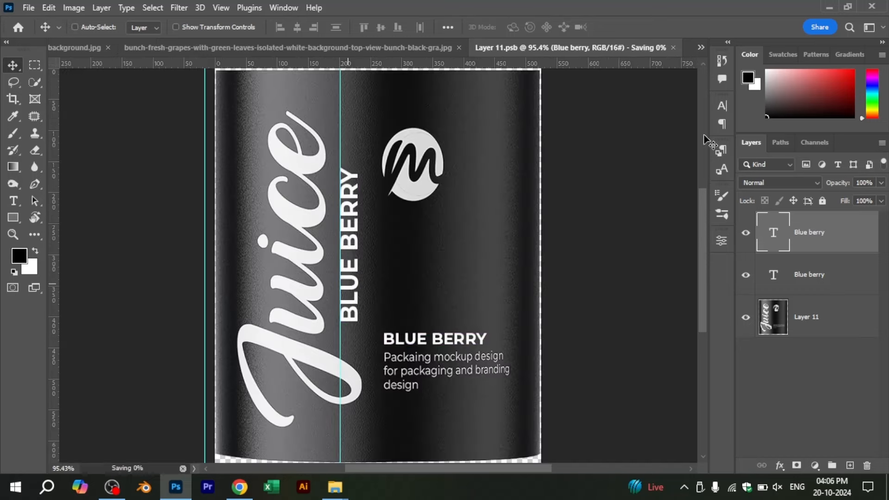
pyautogui.click(674, 47)
pyautogui.scroll(-2, 339, 362)
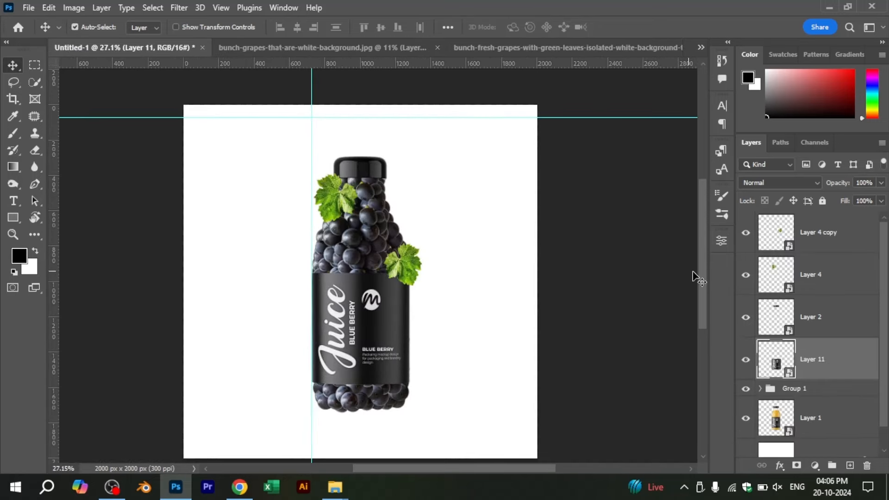
# - Delete Layer 1, the original orange juice bottle beneath Group 1
pyautogui.click(864, 241)
pyautogui.scroll(-1, 819, 389)
pyautogui.keyDown('shift'); pyautogui.click(750, 398); pyautogui.keyUp('shift')
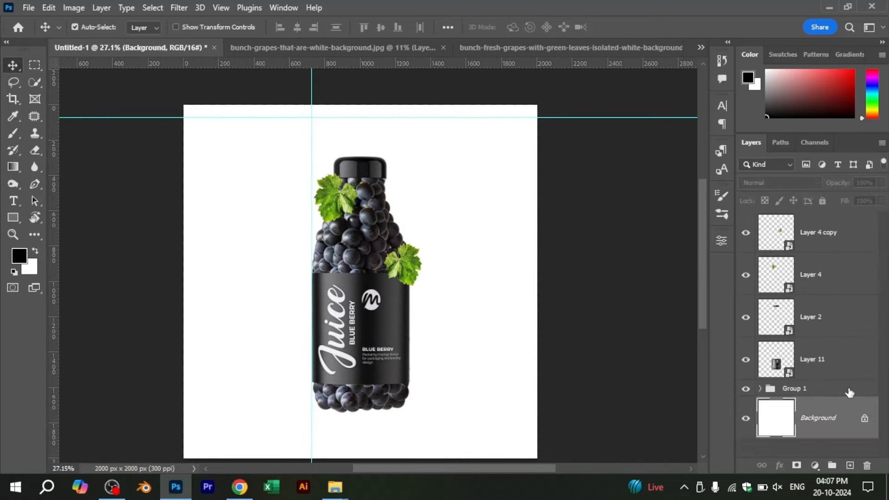
# - Group all the bottle layers above the Background and name the group "Juice bottel"
pyautogui.hotkey('ctrl', 'g')
pyautogui.doubleClick(785, 220)
pyautogui.write('Juice b')
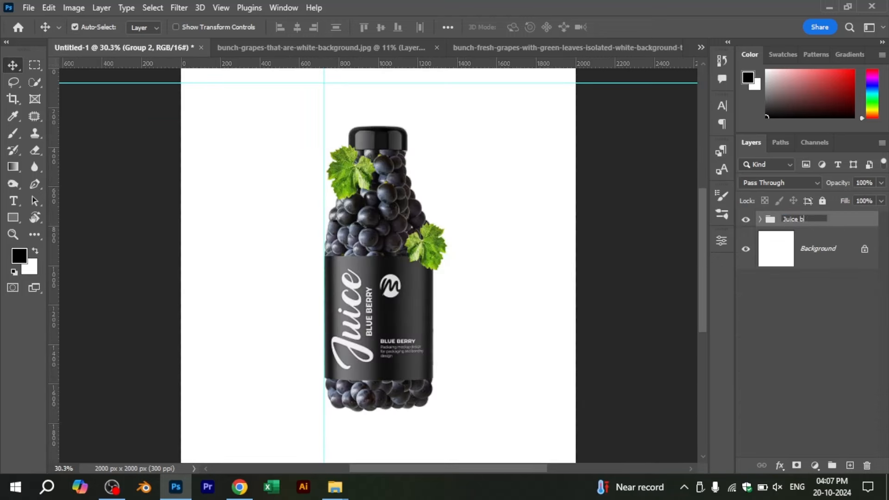
pyautogui.write('ottel')
pyautogui.press('Return')
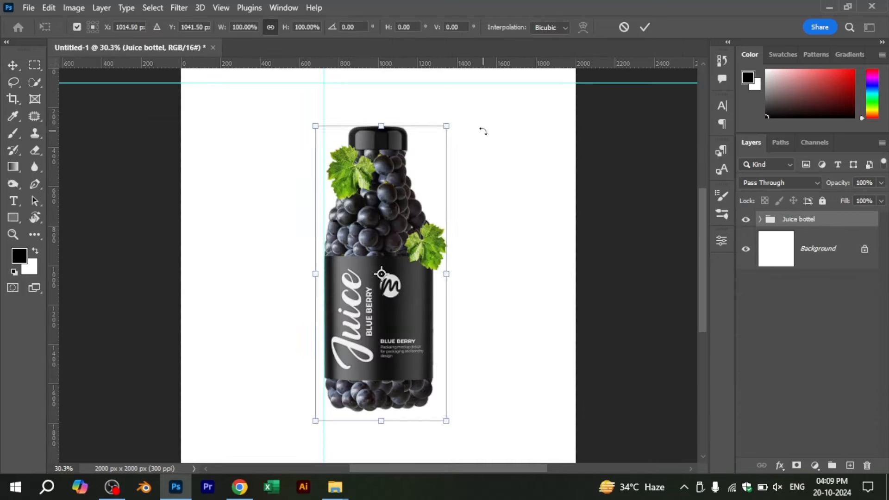
# - Rotate the Juice bottel group about 13.39° clockwise and place it at the centre of the canvas
pyautogui.moveTo(485, 131); pyautogui.dragTo(591, 158)
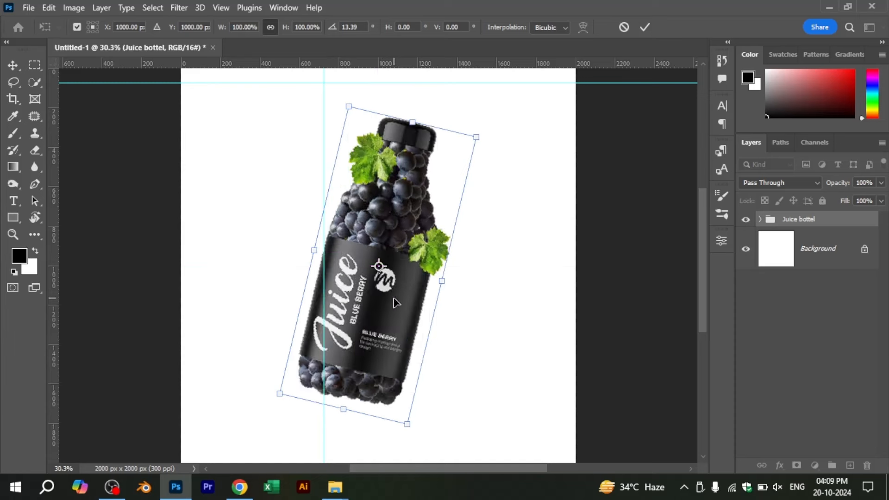
pyautogui.press('Return')
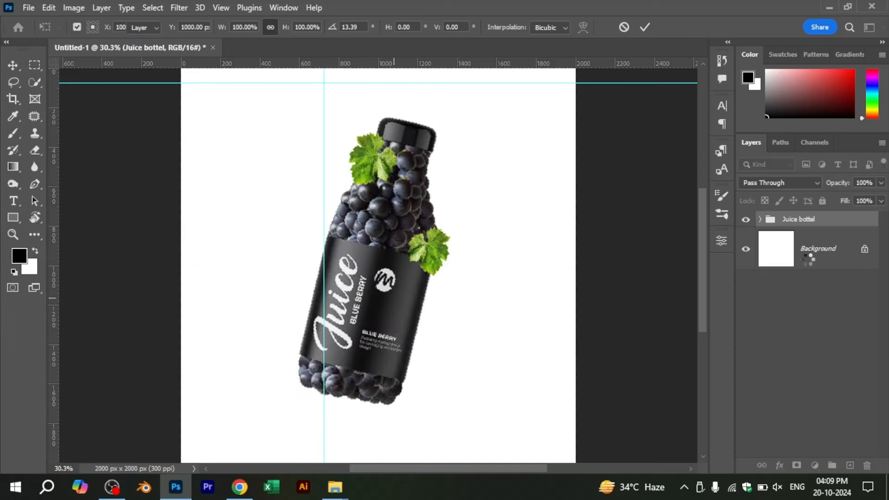
pyautogui.click(326, 414)
# - Add a new layer directly above the Background and fill it with a dark purple sampled from the grapes
pyautogui.click(823, 266)
pyautogui.click(850, 465)
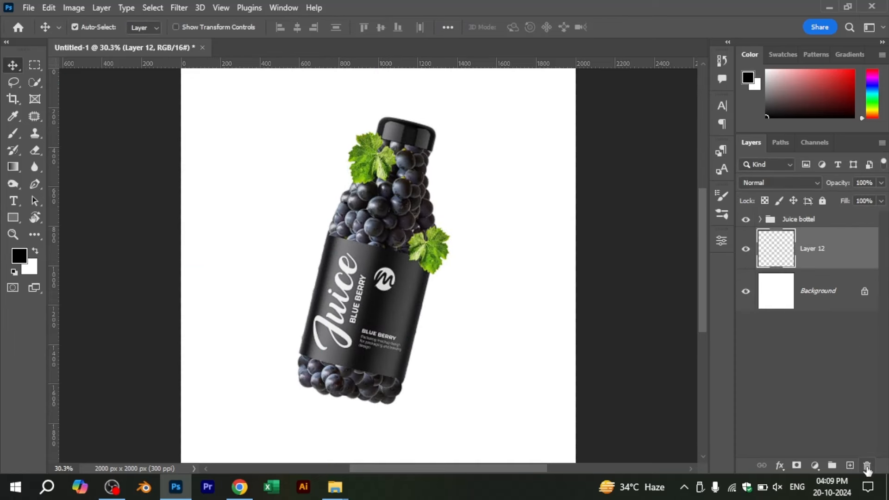
pyautogui.press('i')
pyautogui.click(426, 206)
pyautogui.click(404, 188)
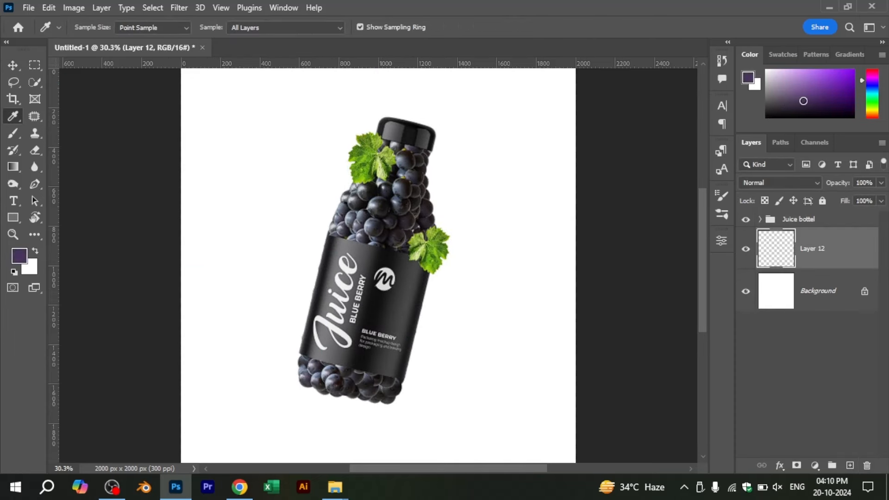
# - Add two more layers beneath the dark purple one, a bright purple fill and a pale lavender fill under it
pyautogui.click(820, 296)
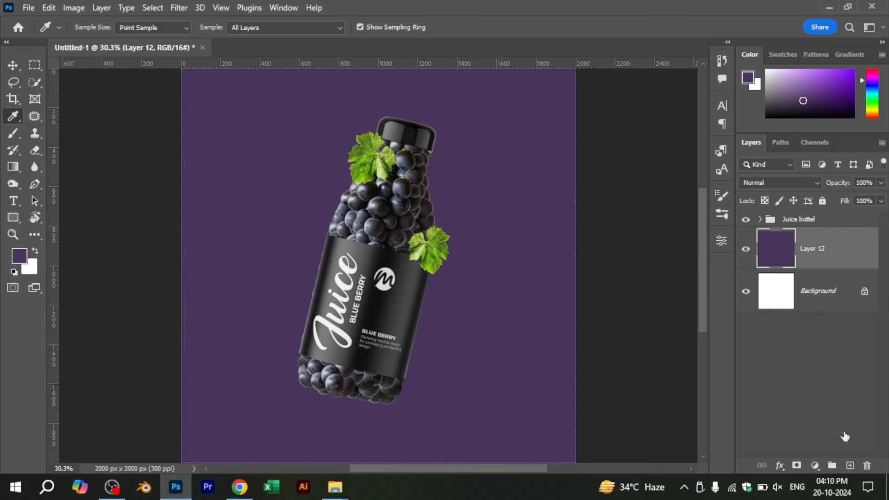
pyautogui.click(850, 465)
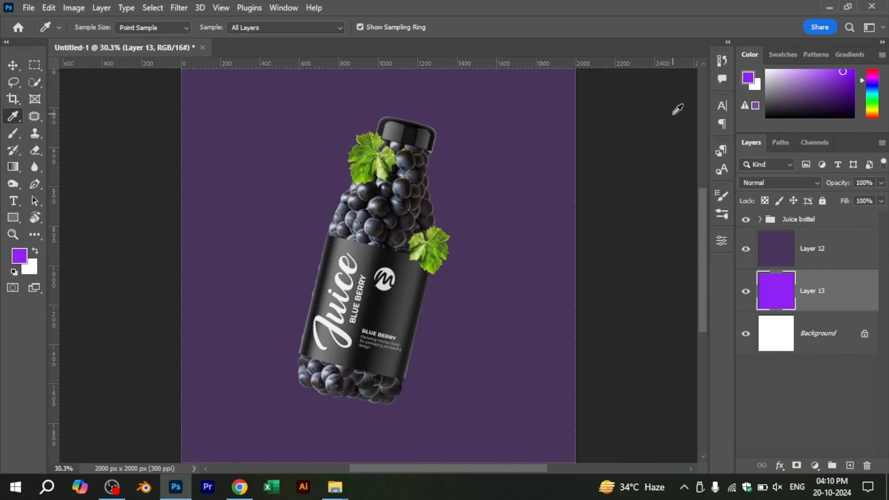
pyautogui.click(837, 335)
pyautogui.click(850, 466)
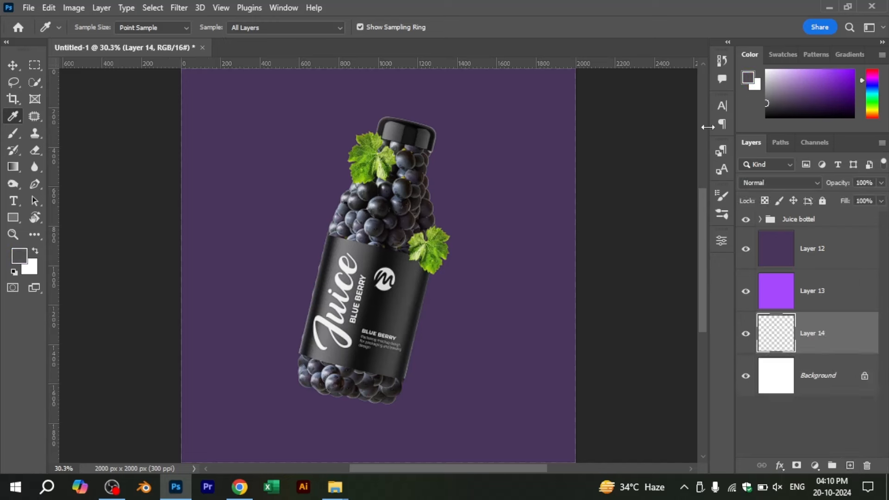
# - Add a mask to the dark purple Layer 12 and ready a soft black 100 px brush at 28% opacity and 26% flow
pyautogui.click(814, 250)
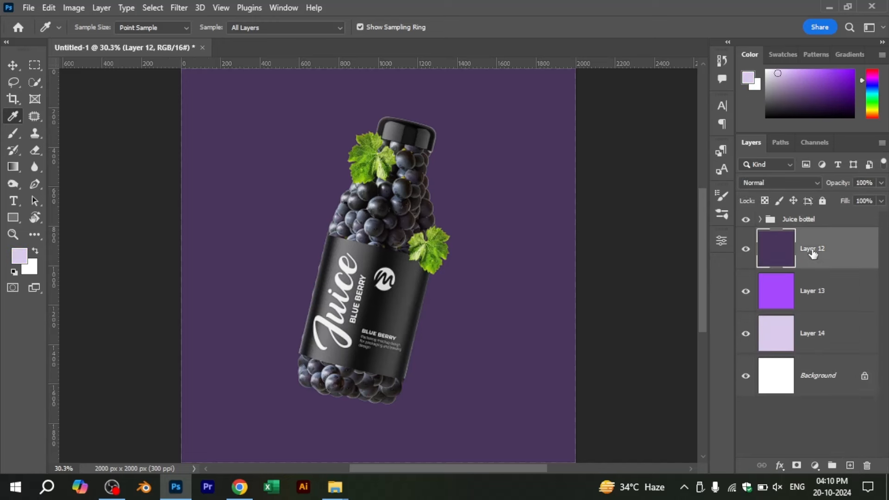
pyautogui.click(797, 465)
pyautogui.press('b')
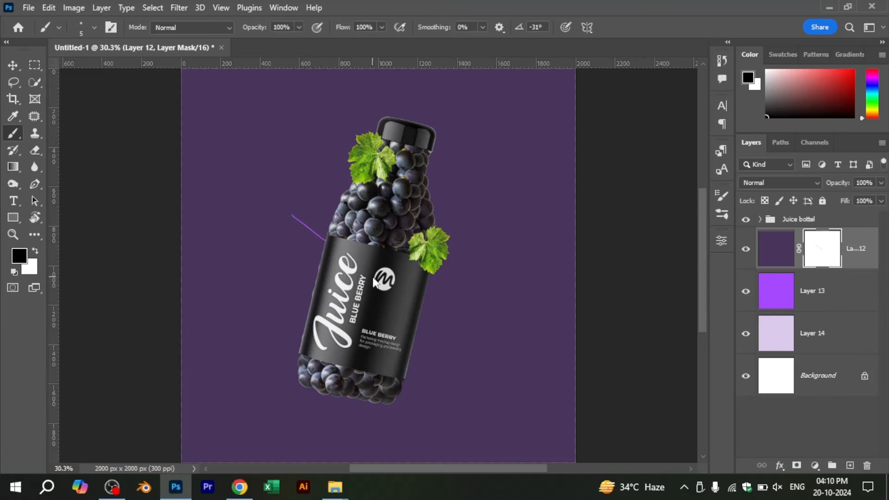
pyautogui.scroll(-2, 298, 258)
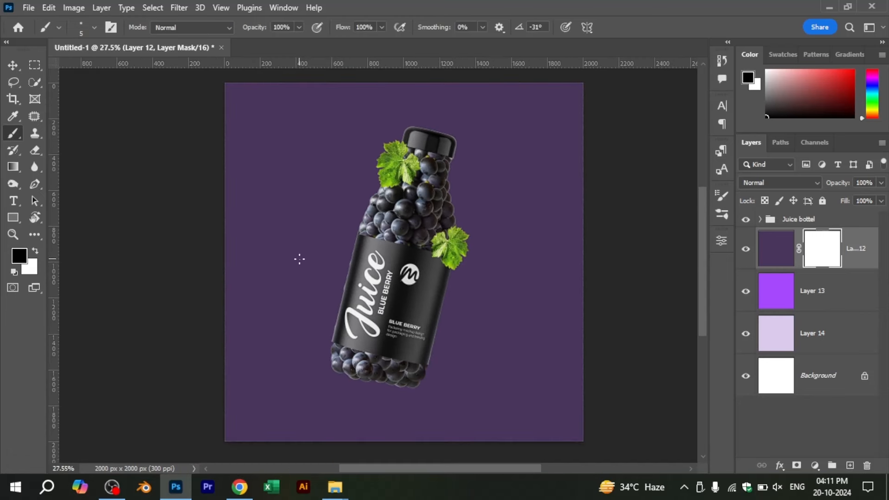
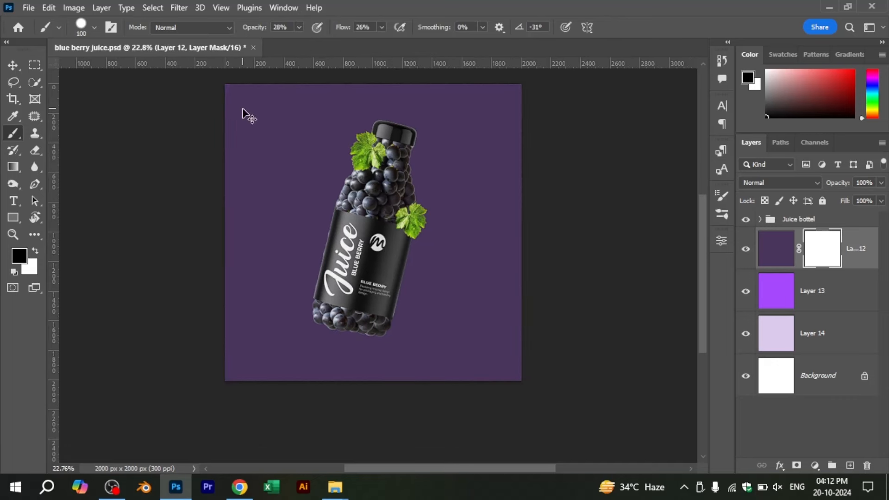
pyautogui.moveTo(242, 113); pyautogui.dragTo(278, 173)
pyautogui.rightClick(292, 188)
pyautogui.click(345, 95)
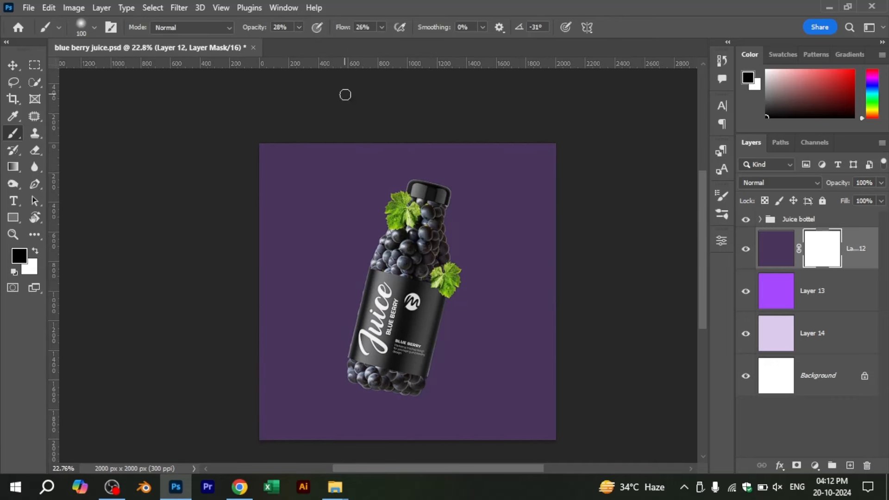
# - Paint the Layer 12 mask around the canvas's upper-left corner with a growing soft brush, forming a bright purple glow
pyautogui.press(']')
pyautogui.press(']')
pyautogui.press(']')
pyautogui.click(279, 160)
pyautogui.press(']')
pyautogui.press(']')
pyautogui.press(']')
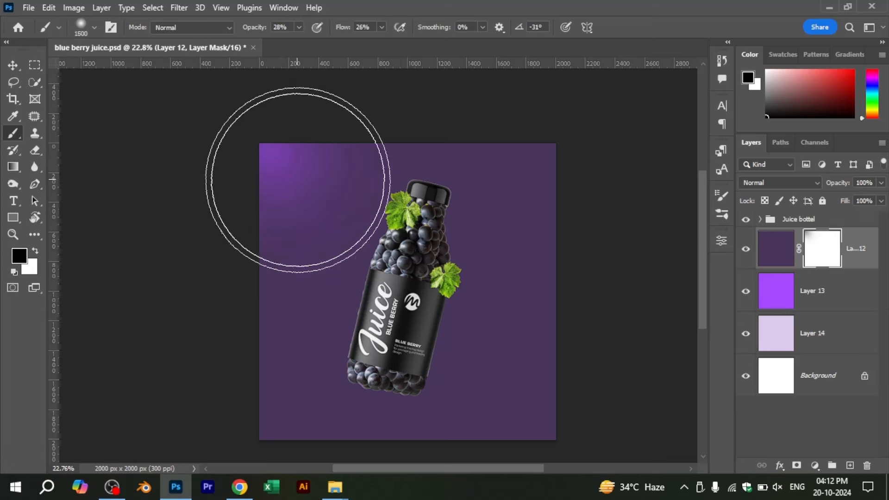
pyautogui.click(299, 181)
pyautogui.press(']')
pyautogui.press(']')
pyautogui.press(']')
pyautogui.press(']')
pyautogui.press(']')
pyautogui.press(']')
# - Mask the bright purple Layer 13 and paint its upper-left area with a soft brush of up to about 2100 px
pyautogui.click(824, 304)
pyautogui.click(796, 465)
pyautogui.press('[')
pyautogui.press('[')
pyautogui.press('[')
pyautogui.press('[')
pyautogui.press('[')
pyautogui.press('[')
pyautogui.press('[')
pyautogui.press('[')
pyautogui.press('[')
pyautogui.press('[')
pyautogui.press('[')
pyautogui.press('[')
pyautogui.press('[')
pyautogui.press('[')
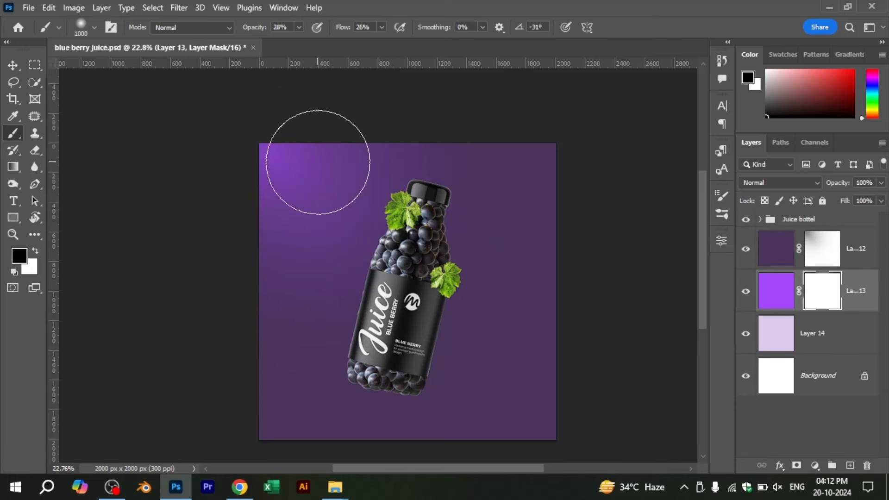
pyautogui.press(']')
pyautogui.press(']')
pyautogui.press(']')
pyautogui.press(']')
pyautogui.press(']')
pyautogui.click(299, 204)
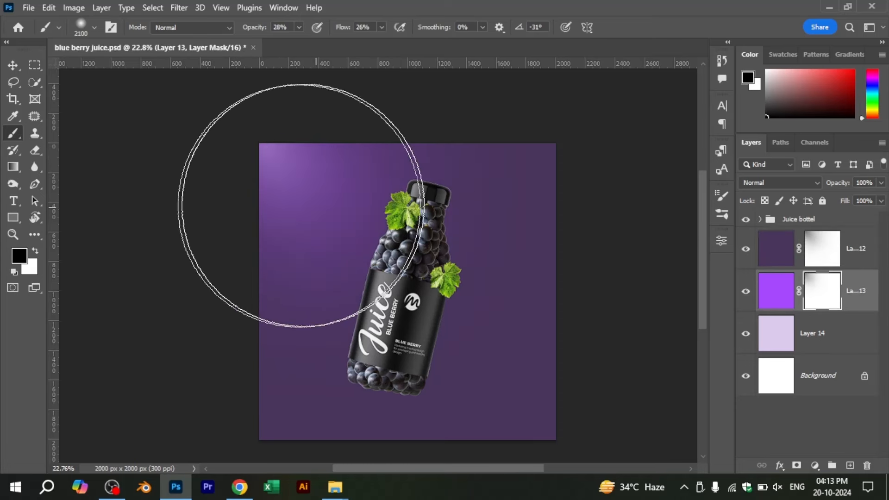
pyautogui.click(321, 213)
pyautogui.click(323, 236)
pyautogui.click(315, 240)
pyautogui.press(']')
# - Mask the pale lavender Layer 14 and paint its upper-left area with a large soft black brush
pyautogui.click(824, 333)
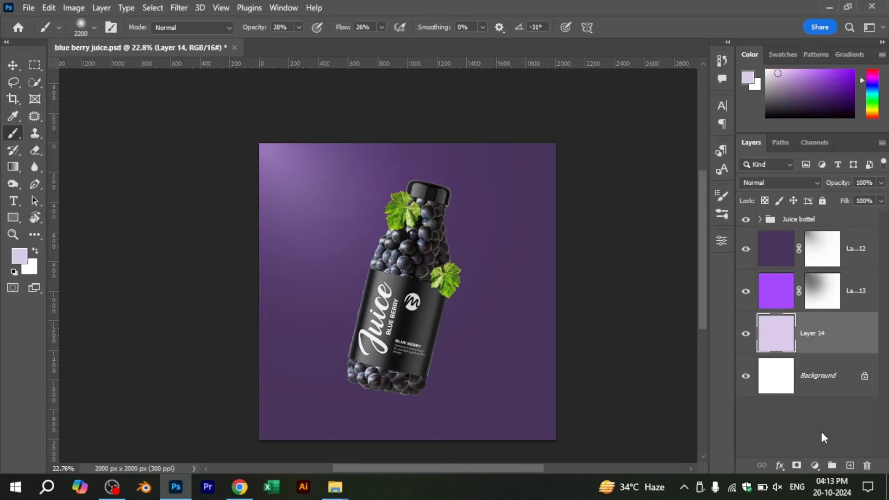
pyautogui.click(797, 465)
pyautogui.press('[')
pyautogui.press('[')
pyautogui.press('[')
pyautogui.press('[')
pyautogui.press('[')
pyautogui.press('[')
pyautogui.press('[')
pyautogui.press(']')
pyautogui.press(']')
pyautogui.press(']')
pyautogui.press(']')
pyautogui.press(']')
pyautogui.press(']')
pyautogui.press(']')
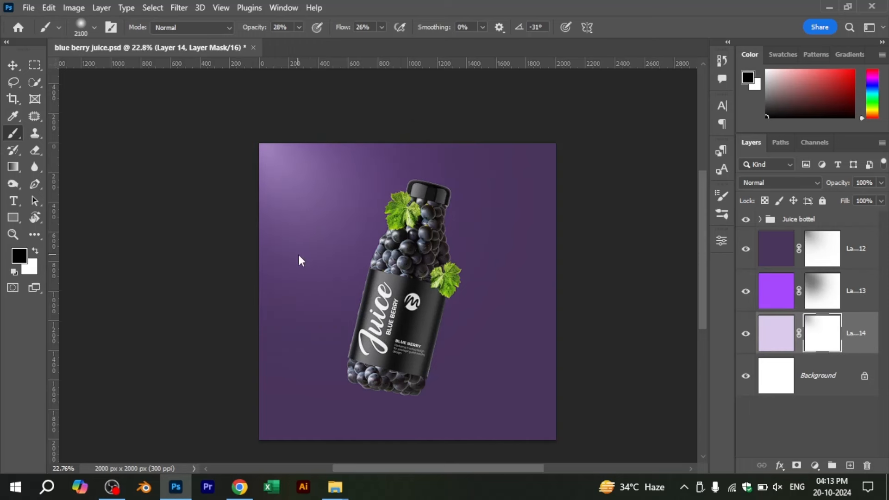
pyautogui.click(360, 194)
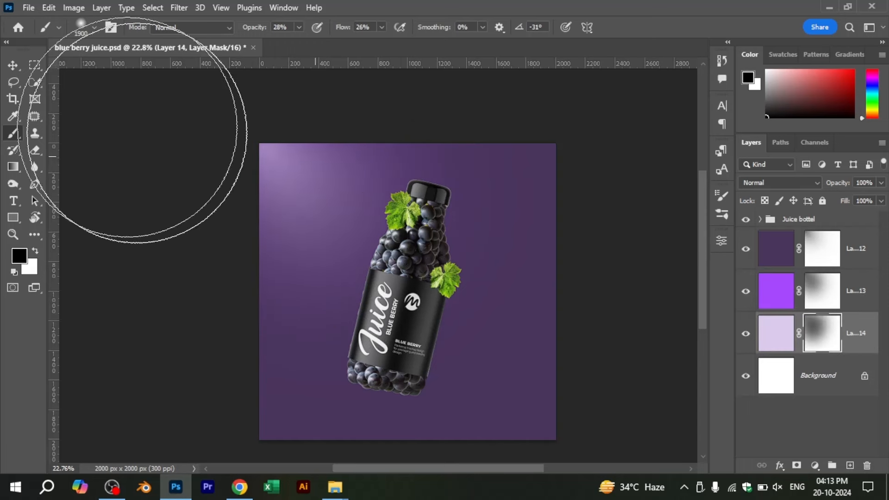
# - Widen the glow on the Layer 12 mask, dabbing from the upper-left corner toward the bottle with a brush growing from 500 to 3000 px
pyautogui.click(13, 67)
pyautogui.click(844, 265)
pyautogui.click(13, 133)
pyautogui.press('[')
pyautogui.press('[')
pyautogui.press('[')
pyautogui.press('[')
pyautogui.press('[')
pyautogui.press('[')
pyautogui.press('[')
pyautogui.press('[')
pyautogui.press('[')
pyautogui.press('[')
pyautogui.press('[')
pyautogui.press('[')
pyautogui.press('[')
pyautogui.press('[')
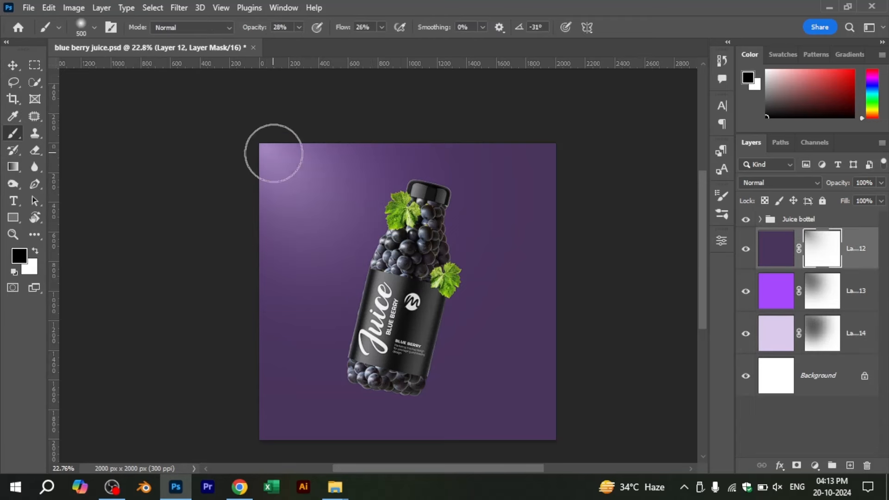
pyautogui.press(']')
pyautogui.press(']')
pyautogui.press(']')
pyautogui.press(']')
pyautogui.press(']')
pyautogui.click(294, 184)
pyautogui.click(303, 195)
pyautogui.press(']')
pyautogui.press(']')
pyautogui.press(']')
pyautogui.press(']')
pyautogui.click(323, 227)
pyautogui.click(328, 243)
pyautogui.press(']')
pyautogui.press(']')
pyautogui.press(']')
pyautogui.press(']')
pyautogui.press(']')
pyautogui.press(']')
pyautogui.press(']')
pyautogui.press(']')
pyautogui.press(']')
pyautogui.press(']')
pyautogui.press(']')
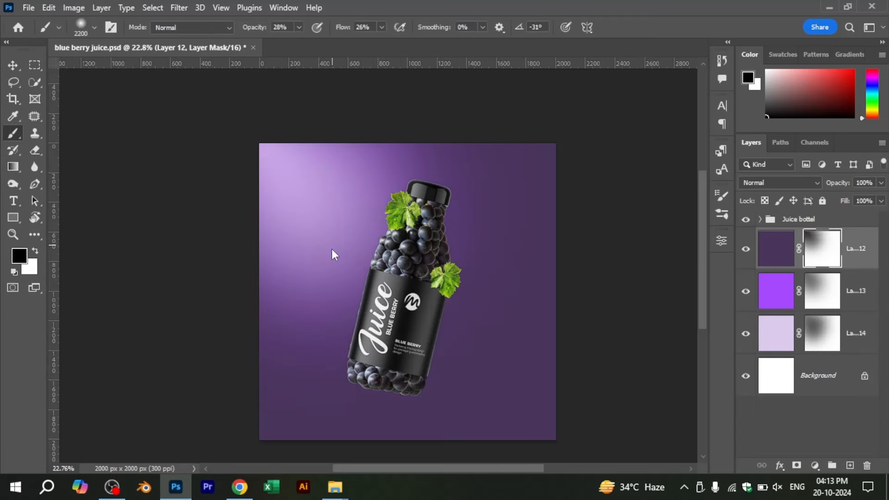
pyautogui.click(356, 252)
pyautogui.press(']')
pyautogui.press(']')
pyautogui.press(']')
pyautogui.press(']')
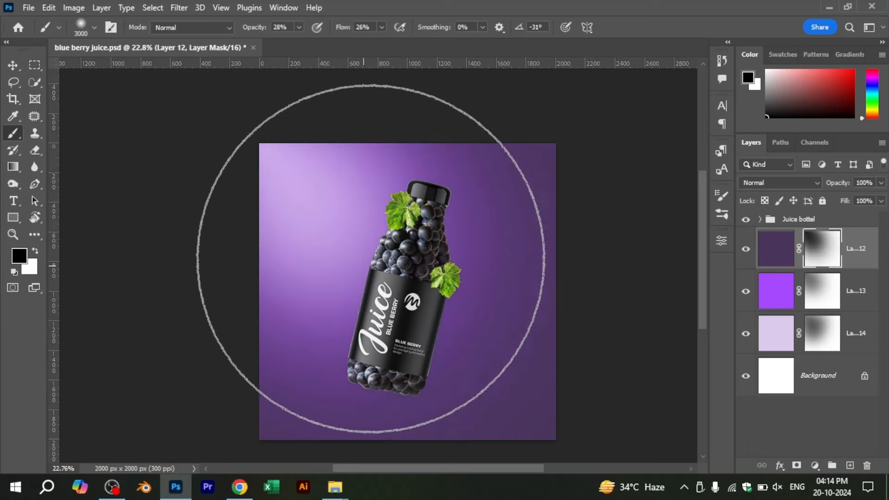
# - Group the three masked purple layers and name the group BG
pyautogui.click(16, 68)
pyautogui.hotkey('ctrl', '0')
pyautogui.keyDown('shift'); pyautogui.click(855, 337); pyautogui.keyUp('shift')
pyautogui.hotkey('ctrl', 'g')
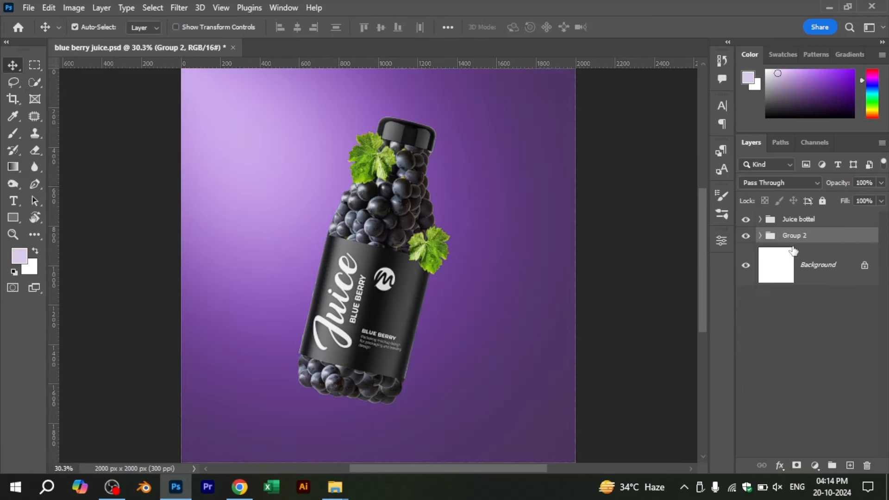
pyautogui.press('Return')
pyautogui.scroll(-1, 515, 152)
# - Add a new layer at the top of the BG group and fill it with black
pyautogui.click(760, 235)
pyautogui.click(849, 465)
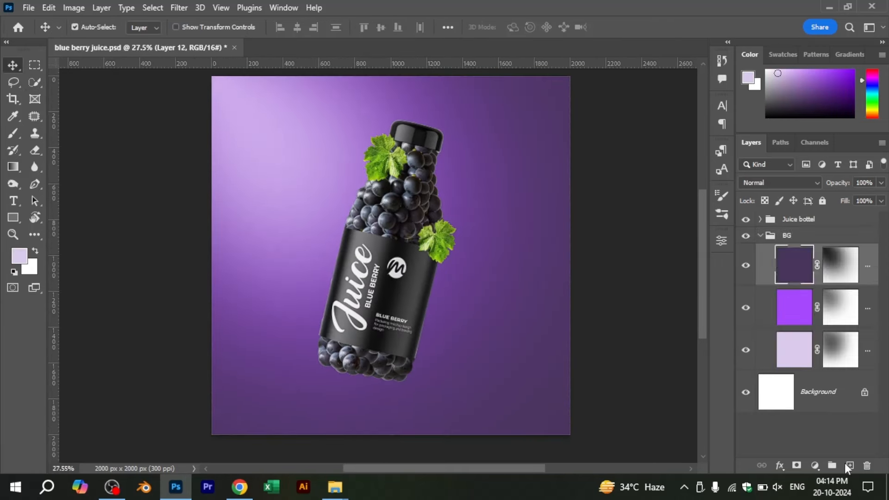
pyautogui.hotkey('alt', 'BackSpace')
# - Render a 50-300mm Zoom lens flare at 147% brightness in the upper-left corner of the black layer
pyautogui.click(178, 7)
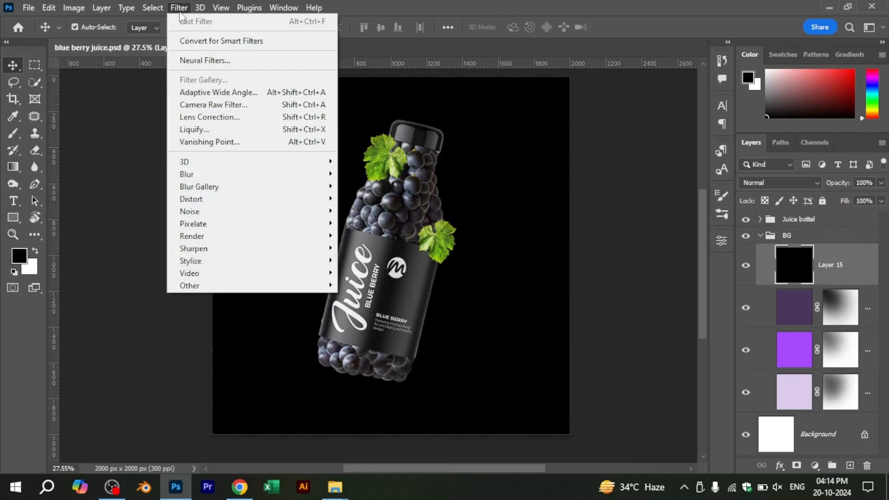
pyautogui.click(366, 318)
pyautogui.click(327, 101)
pyautogui.moveTo(363, 282); pyautogui.dragTo(390, 282)
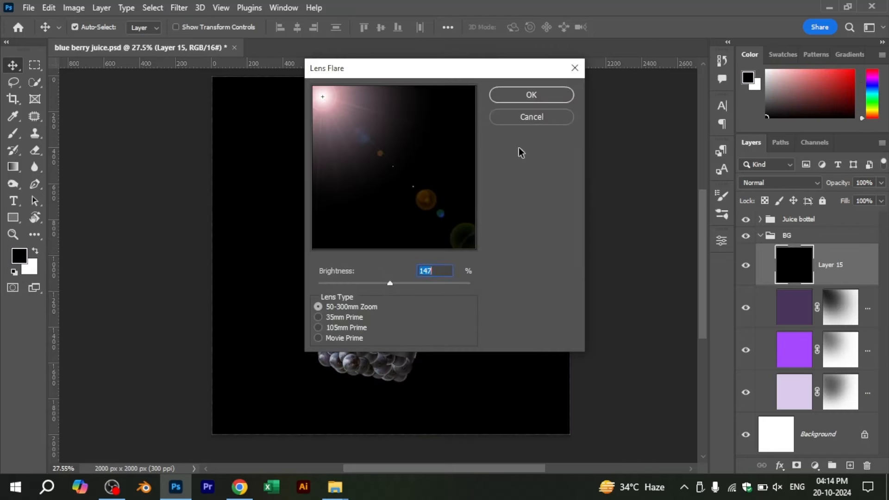
pyautogui.click(531, 94)
# - Set the lens flare layer's blend mode to Overlay and reduce its fill to soften the effect
pyautogui.click(779, 183)
pyautogui.click(752, 306)
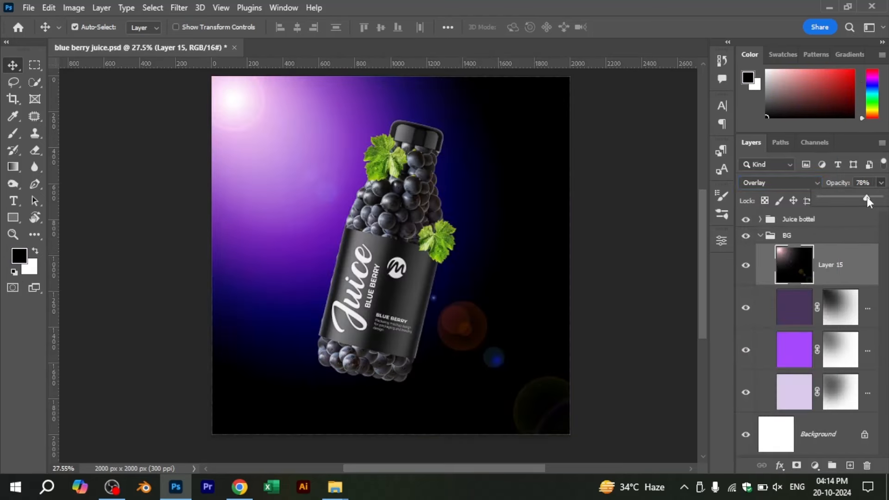
pyautogui.click(881, 201)
pyautogui.moveTo(865, 213); pyautogui.dragTo(858, 215)
# - Blur the lens flare layer as a smart object with a 45.6-pixel Gaussian Blur and collapse the BG group
pyautogui.click(843, 273)
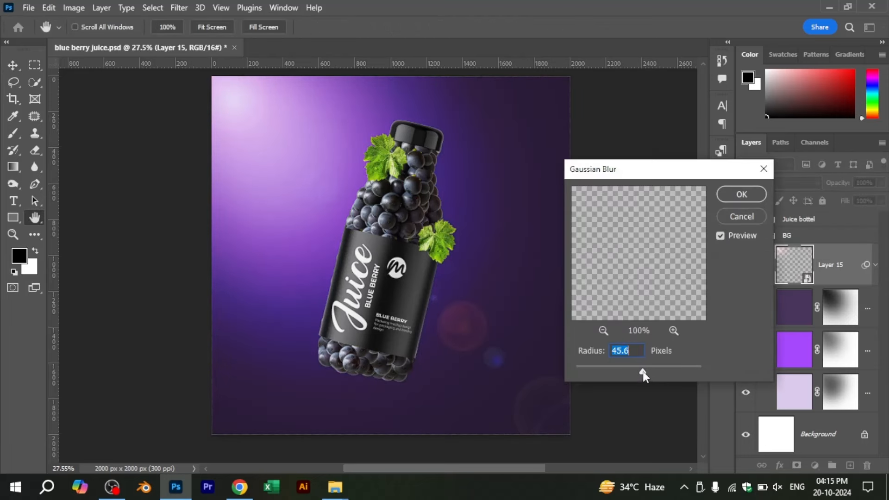
pyautogui.press('Return')
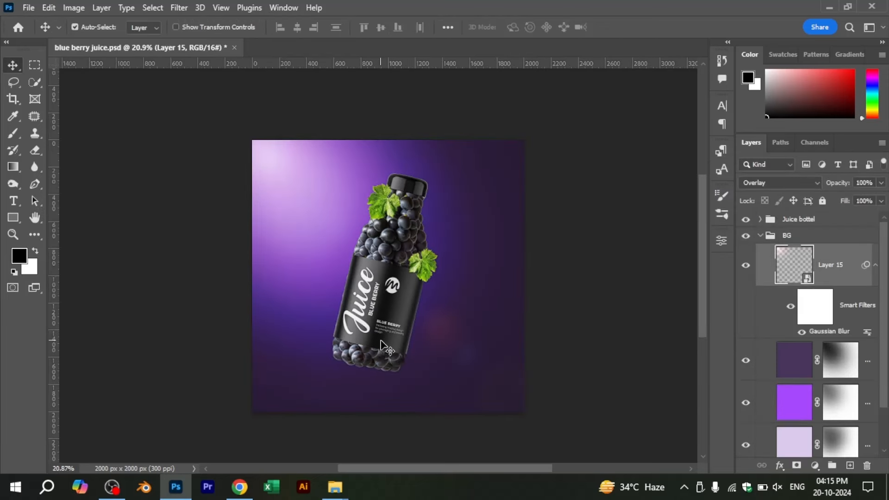
pyautogui.click(765, 237)
pyautogui.click(798, 253)
pyautogui.click(760, 236)
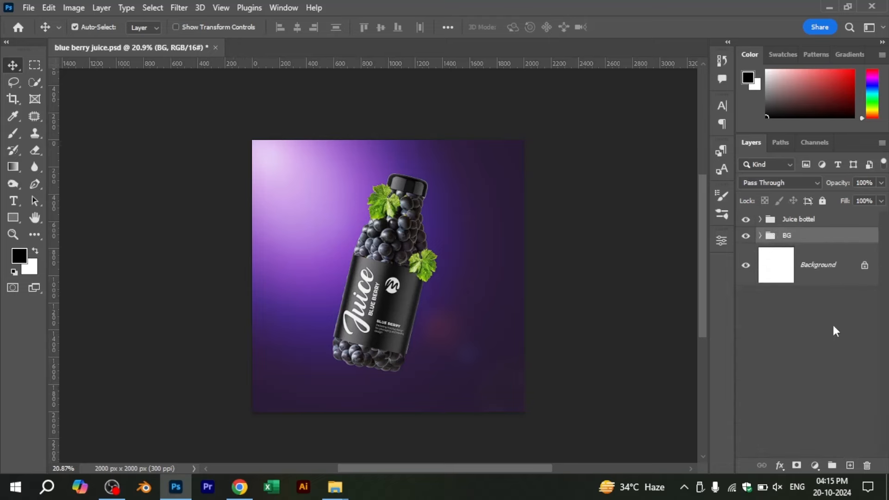
# - Add a new empty layer above the BG group, beneath the bottle group
pyautogui.click(849, 466)
pyautogui.scroll(3, 421, 368)
pyautogui.scroll(-3, 409, 365)
pyautogui.click(809, 222)
pyautogui.hotkey('ctrl', 't')
pyautogui.moveTo(430, 154); pyautogui.dragTo(456, 200)
pyautogui.hotkey('ctrl', 'z')
pyautogui.moveTo(396, 260); pyautogui.dragTo(379, 286)
pyautogui.moveTo(467, 191); pyautogui.dragTo(482, 209)
pyautogui.moveTo(374, 289); pyautogui.dragTo(404, 301)
pyautogui.hotkey('ctrl', 'z')
pyautogui.hotkey('ctrl', 'z')
pyautogui.hotkey('ctrl', 'z')
pyautogui.hotkey('ctrl', 'z')
pyautogui.hotkey('ctrl', 'z')
pyautogui.hotkey('ctrl', 'z')
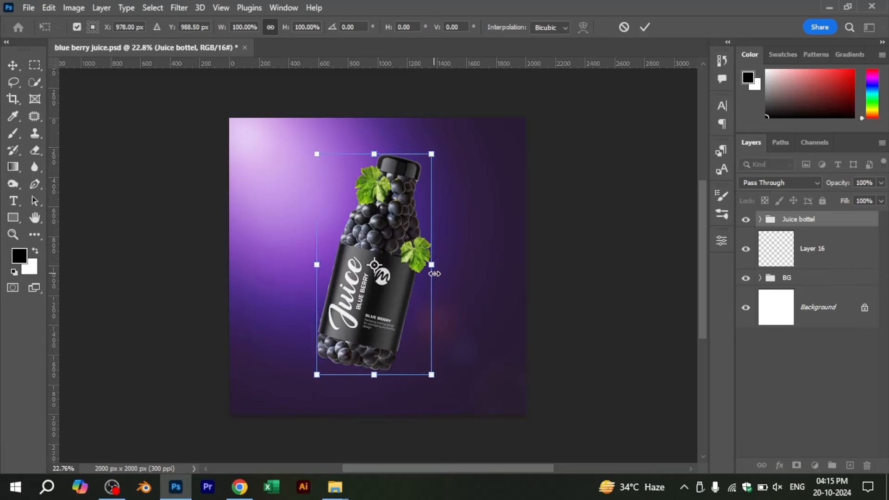
pyautogui.press('Escape')
pyautogui.hotkey('ctrl', 'z')
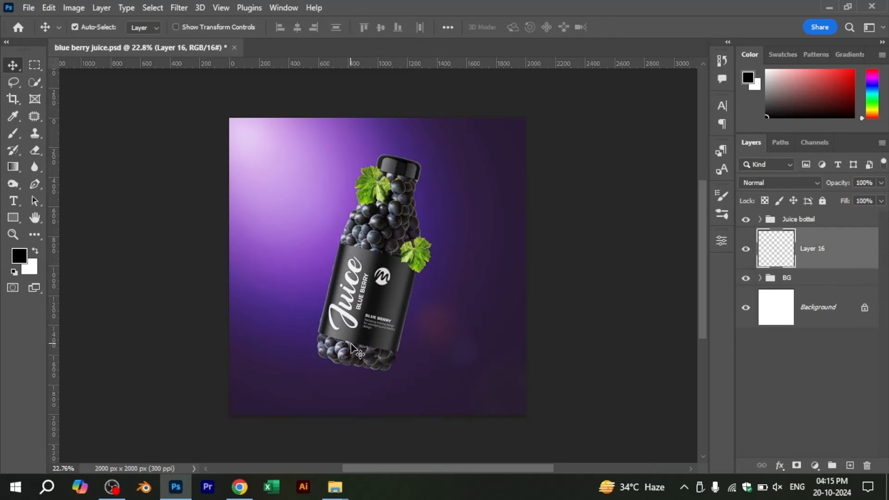
# - Paint one soft black brush dab to the right of the bottle on the new layer and convert it to a smart object
pyautogui.press('b')
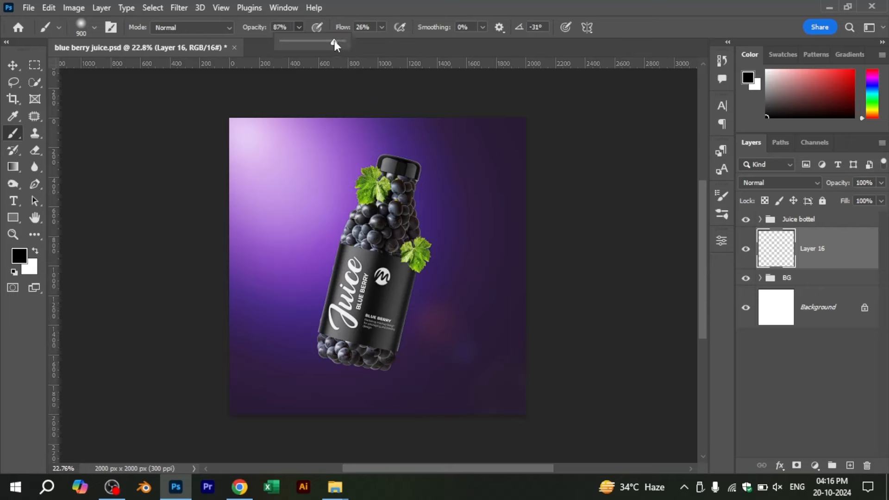
pyautogui.click(430, 317)
pyautogui.hotkey('ctrl', 't')
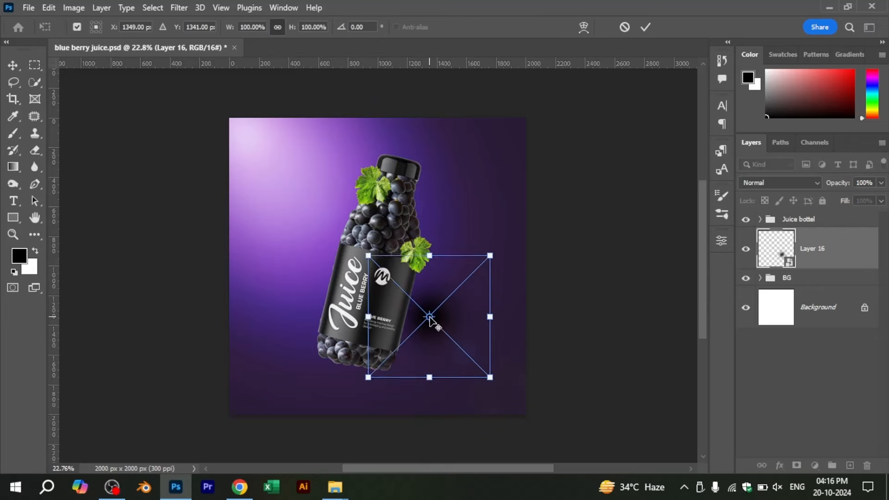
pyautogui.scroll(3, 439, 325)
pyautogui.rightClick(458, 265)
pyautogui.click(481, 84)
pyautogui.moveTo(410, 251); pyautogui.dragTo(325, 246)
pyautogui.press('Return')
# - Flatten, widen and skew the black dab into a thin shadow strip, placed on the ground below and to the right of the bottle
pyautogui.hotkey('ctrl', 't')
pyautogui.moveTo(347, 139); pyautogui.dragTo(347, 320)
pyautogui.moveTo(404, 339); pyautogui.dragTo(428, 366)
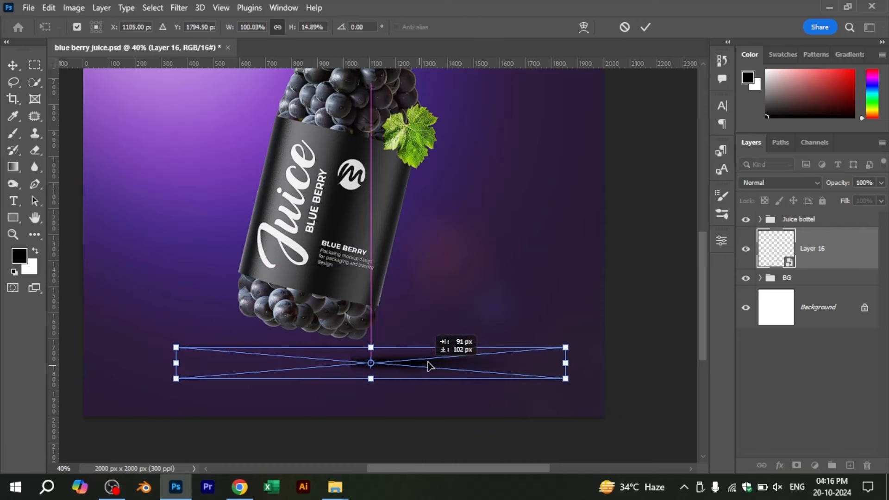
pyautogui.moveTo(371, 380); pyautogui.dragTo(350, 373)
pyautogui.moveTo(556, 360); pyautogui.dragTo(645, 363)
pyautogui.moveTo(156, 373); pyautogui.dragTo(155, 369)
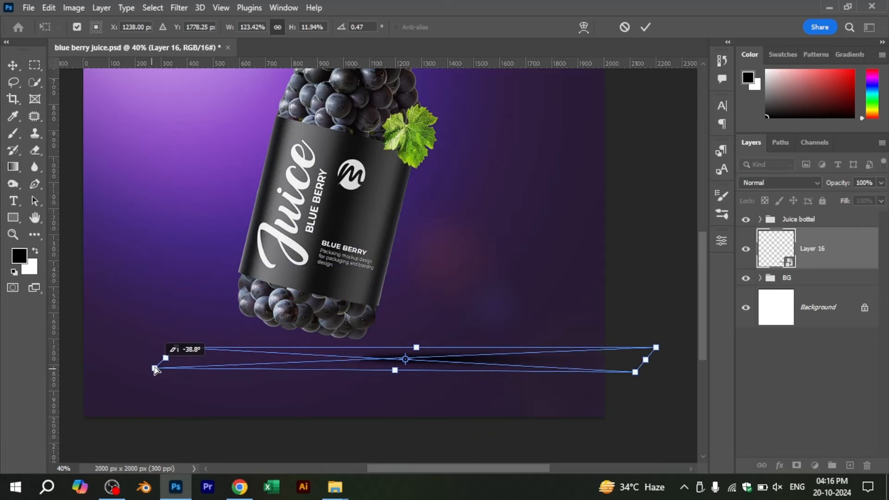
pyautogui.moveTo(365, 360); pyautogui.dragTo(337, 352)
pyautogui.press('Return')
pyautogui.press('v')
pyautogui.moveTo(432, 363); pyautogui.dragTo(460, 352)
# - Set the shadow strip's blend mode to Overlay with 68% opacity and 91% fill
pyautogui.click(780, 182)
pyautogui.click(768, 308)
pyautogui.moveTo(881, 182); pyautogui.dragTo(860, 199)
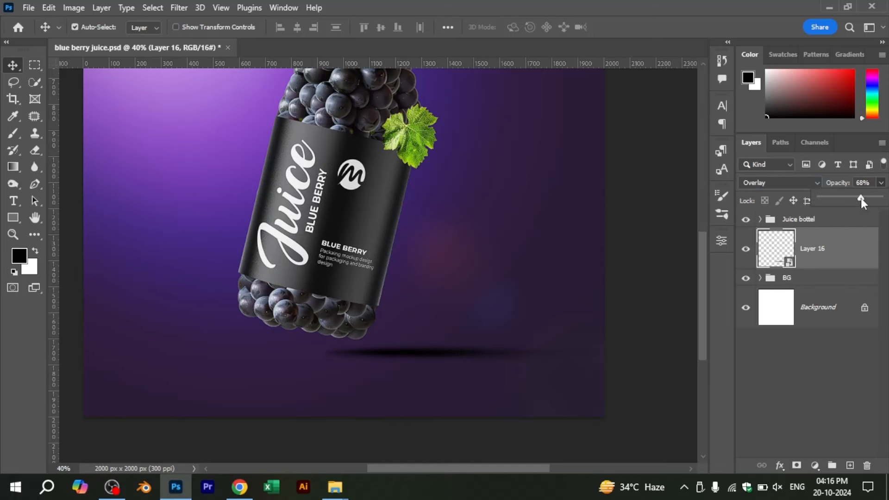
# - Distort the Overlay shadow strip so its right end widens away from the bottle
pyautogui.hotkey('ctrl', 't')
pyautogui.moveTo(624, 366); pyautogui.dragTo(611, 381)
pyautogui.moveTo(645, 342); pyautogui.dragTo(679, 338)
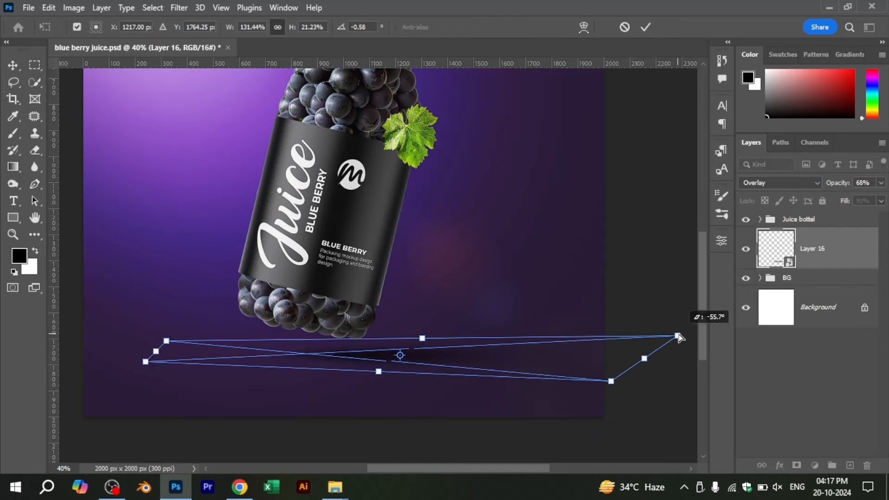
pyautogui.moveTo(611, 381); pyautogui.dragTo(619, 373)
pyautogui.press('Return')
# - Add a layer above the Overlay shadow and paint a soft 500 px black dab to the left of the bottle
pyautogui.scroll(-1, 468, 361)
pyautogui.moveTo(464, 362); pyautogui.dragTo(518, 297)
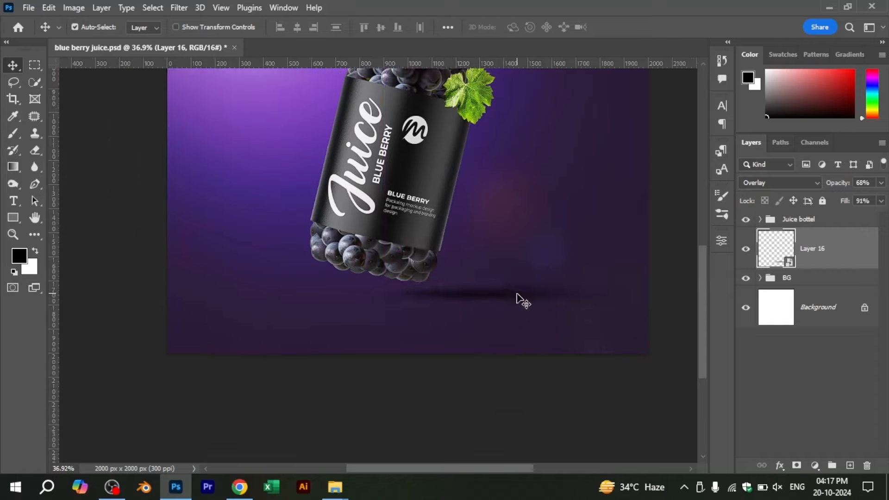
pyautogui.scroll(-1, 486, 264)
pyautogui.moveTo(483, 259); pyautogui.dragTo(437, 320)
pyautogui.click(850, 465)
pyautogui.press('b')
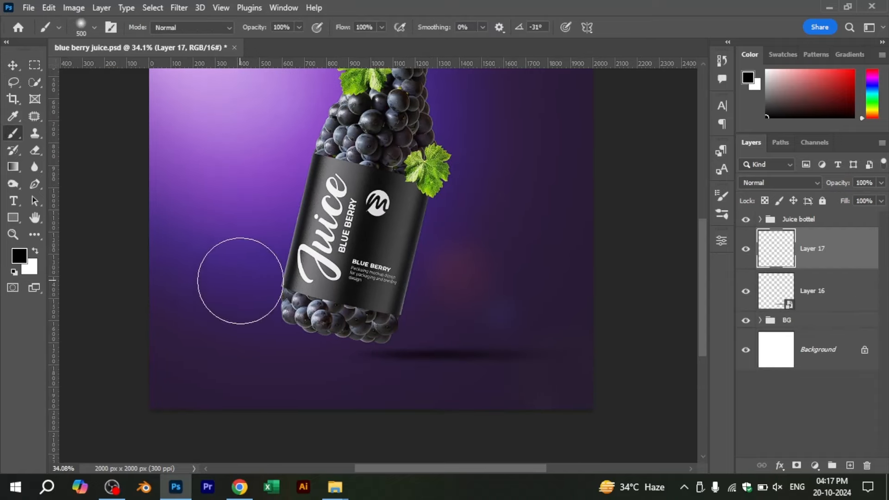
pyautogui.click(240, 279)
# - Squash the new dab to 10.67% height, widen it to 136.24% and place it directly beneath the bottle
pyautogui.hotkey('ctrl', 't')
pyautogui.moveTo(266, 188); pyautogui.dragTo(277, 350)
pyautogui.moveTo(279, 362); pyautogui.dragTo(368, 360)
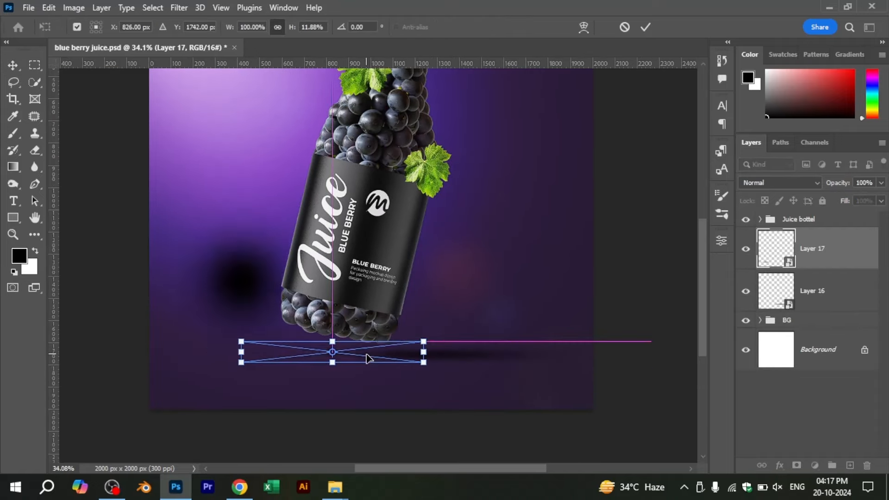
pyautogui.moveTo(423, 352); pyautogui.dragTo(476, 352)
pyautogui.moveTo(343, 379); pyautogui.dragTo(414, 347)
pyautogui.scroll(6, 414, 346)
pyautogui.moveTo(445, 301); pyautogui.dragTo(445, 306)
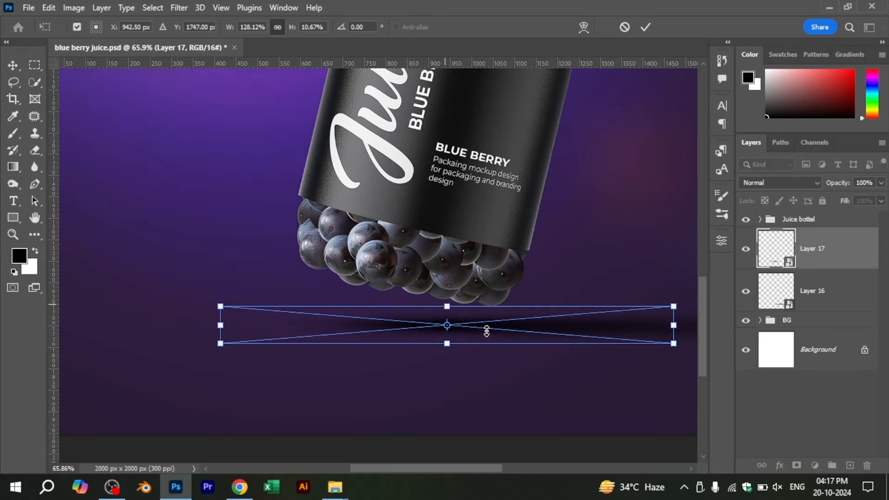
pyautogui.moveTo(486, 331); pyautogui.dragTo(402, 319)
pyautogui.moveTo(590, 312); pyautogui.dragTo(624, 316)
pyautogui.press('Return')
# - Set the contact shadow on Layer 17 to 74% opacity and 72% fill
pyautogui.hotkey('ctrl', '0')
pyautogui.hotkey('ctrl', 't')
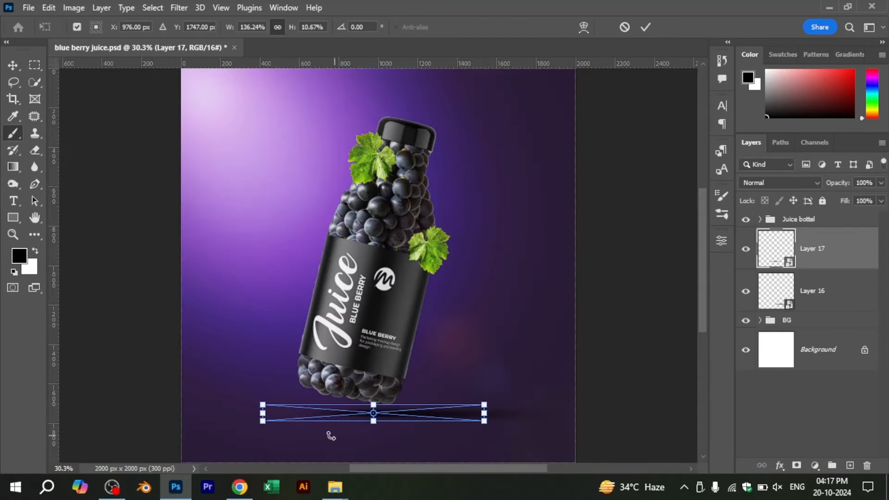
pyautogui.press('Return')
pyautogui.press('b')
pyautogui.click(881, 200)
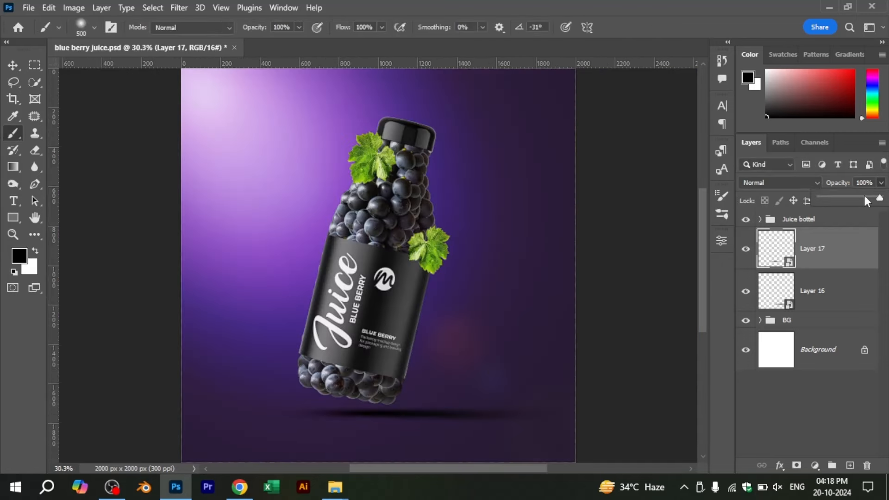
pyautogui.press('v')
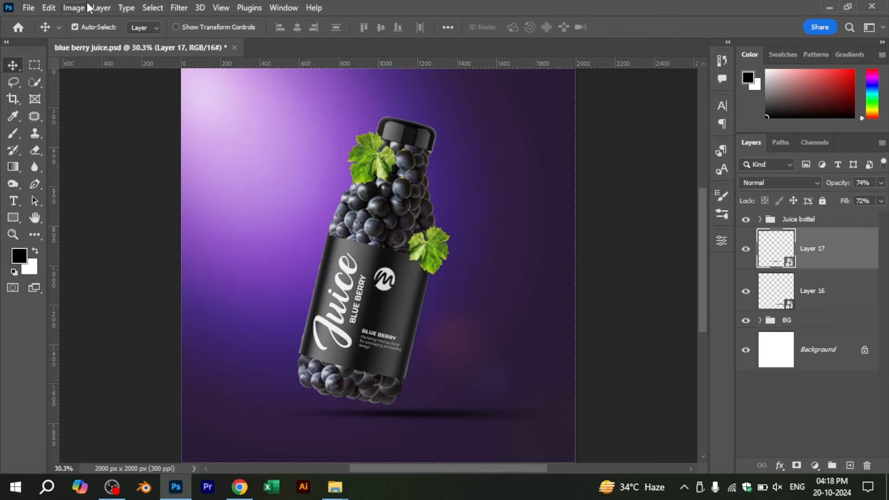
# - Set the Overlay shadow on Layer 16 to 54% opacity
pyautogui.scroll(-3, 145, 121)
pyautogui.scroll(5, 557, 333)
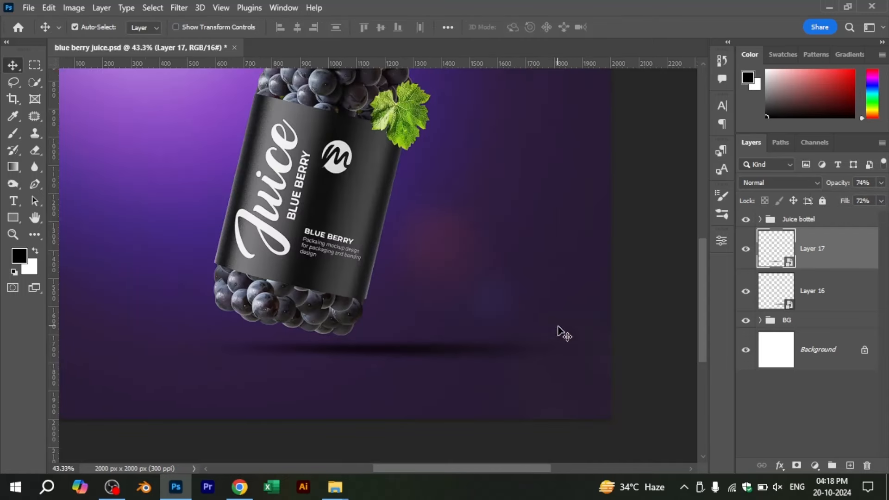
pyautogui.click(841, 294)
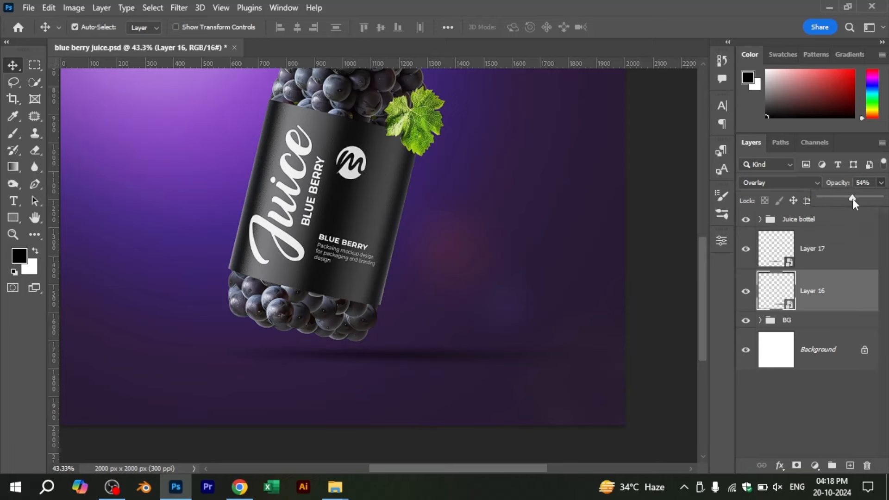
pyautogui.scroll(-3, 536, 337)
pyautogui.scroll(3, 536, 337)
# - Add a layer above Layer 17 and draw a narrow Pen path from beneath the bottle past the canvas's right edge
pyautogui.click(815, 248)
pyautogui.click(850, 465)
pyautogui.press('p')
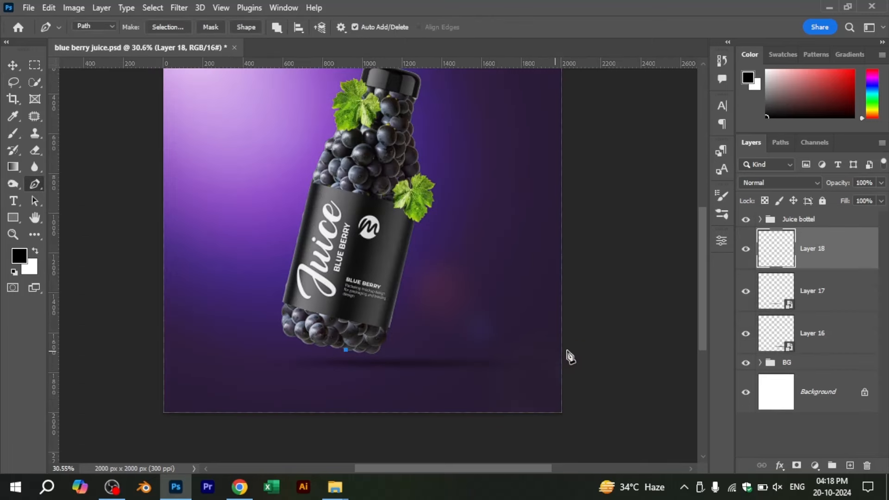
pyautogui.moveTo(602, 372); pyautogui.dragTo(528, 363)
pyautogui.moveTo(551, 371); pyautogui.dragTo(586, 371)
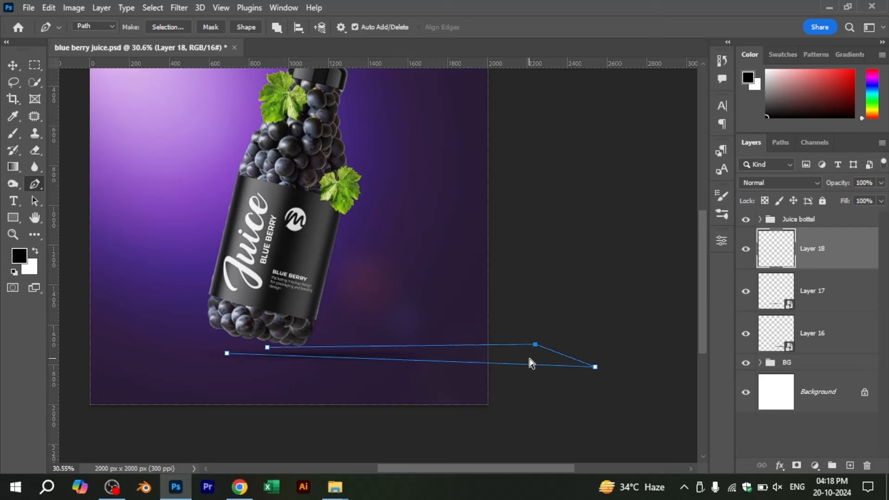
# - Turn the path into a selection and fill it with a black-to-transparent gradient fading to the right
pyautogui.hotkey('ctrl', 'Return')
pyautogui.press('g')
pyautogui.moveTo(203, 347); pyautogui.dragTo(417, 350)
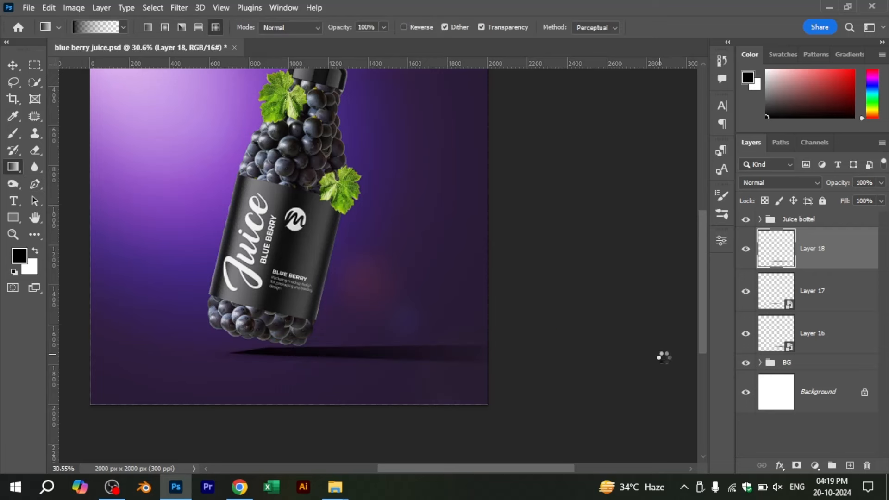
# - Apply a Field Blur to the cast shadow, with a 92 px pin at its right end and a second pin beneath the bottle
pyautogui.click(179, 8)
pyautogui.moveTo(287, 186)
pyautogui.click(345, 187)
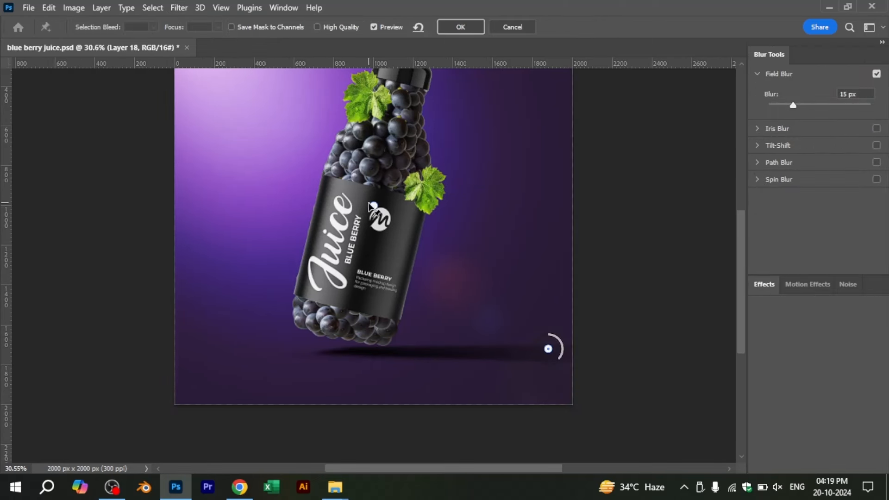
pyautogui.click(550, 350)
pyautogui.moveTo(560, 358); pyautogui.dragTo(533, 350)
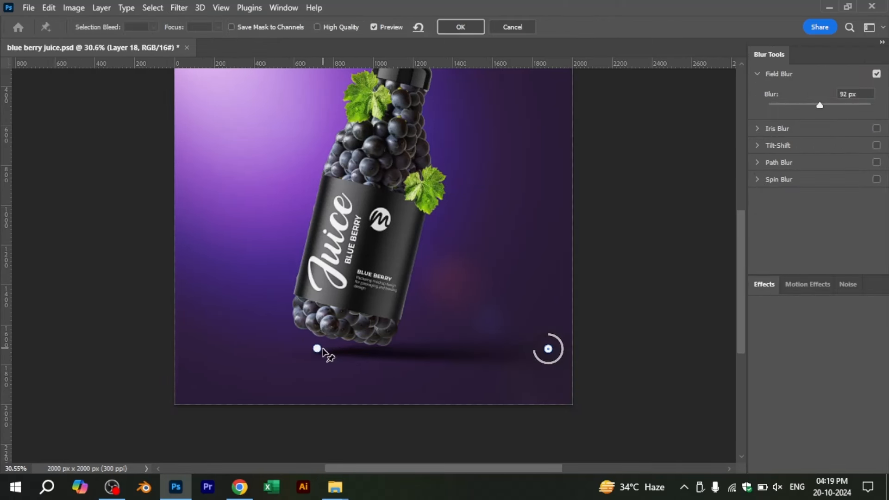
pyautogui.click(318, 349)
pyautogui.moveTo(328, 358); pyautogui.dragTo(312, 362)
pyautogui.press('Return')
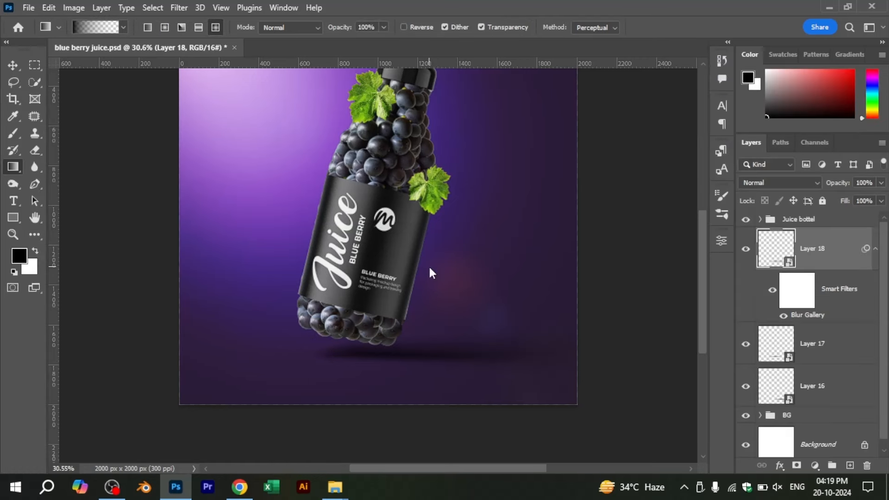
# - Set the blurred cast shadow's opacity to 93% and reduce the fill of the Overlay shadow on Layer 16
pyautogui.press('v')
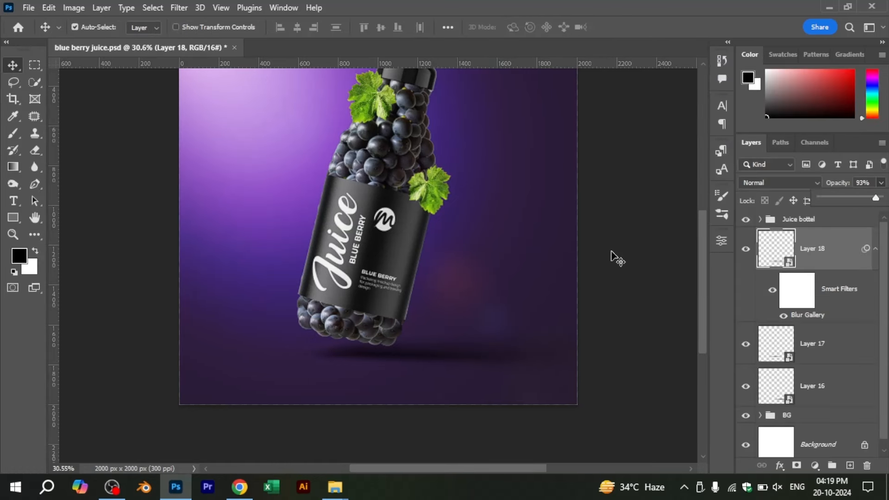
pyautogui.scroll(-3, 611, 257)
pyautogui.click(824, 384)
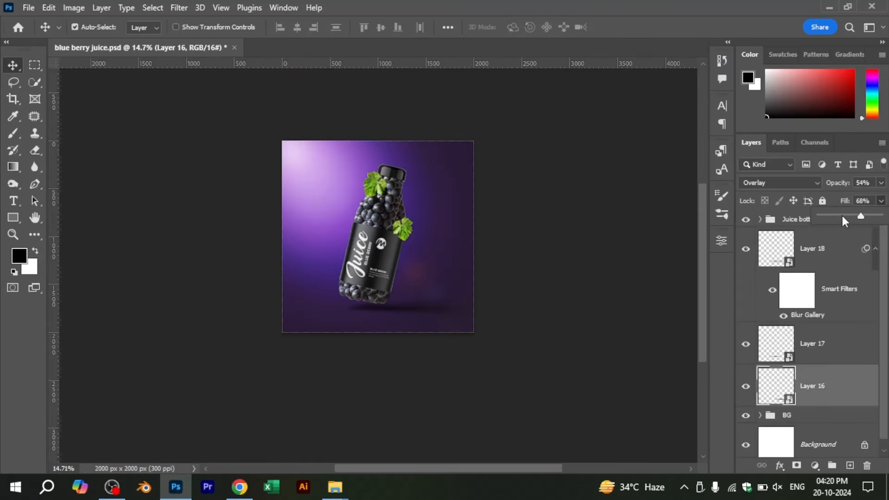
# - Flatten the blurred cast shadow on Layer 18 slightly with Free Transform
pyautogui.scroll(4, 437, 322)
pyautogui.click(437, 321)
pyautogui.hotkey('ctrl', 't')
pyautogui.moveTo(454, 302); pyautogui.dragTo(455, 313)
pyautogui.press('Return')
pyautogui.scroll(-3, 595, 297)
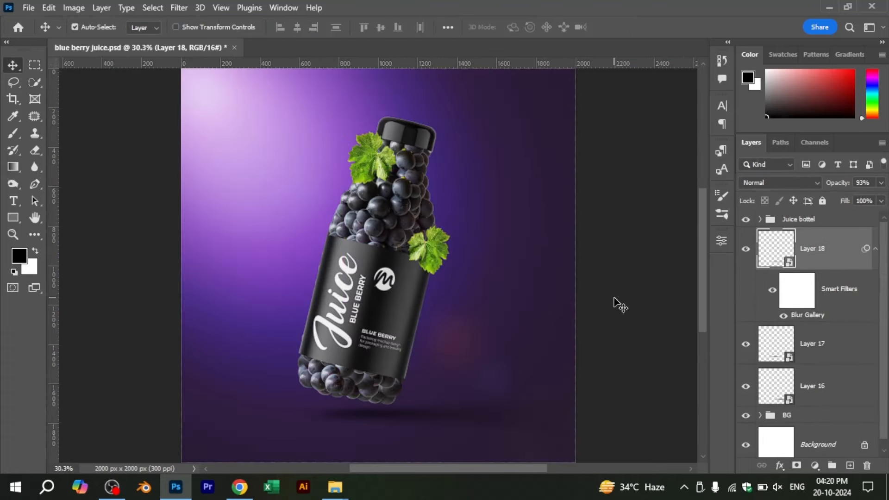
# - Nudge three grapes along the bottle's left edge slightly outward and collapse the Juice bottel group
pyautogui.scroll(4, 352, 183)
pyautogui.moveTo(273, 351); pyautogui.dragTo(263, 357)
pyautogui.moveTo(297, 315); pyautogui.dragTo(295, 312)
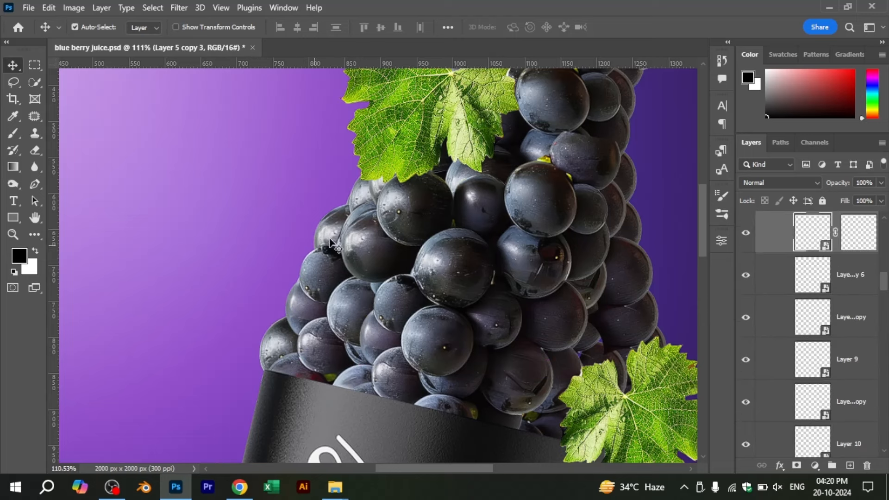
pyautogui.moveTo(356, 196); pyautogui.dragTo(350, 195)
pyautogui.scroll(-4, 352, 208)
pyautogui.scroll(1, 855, 298)
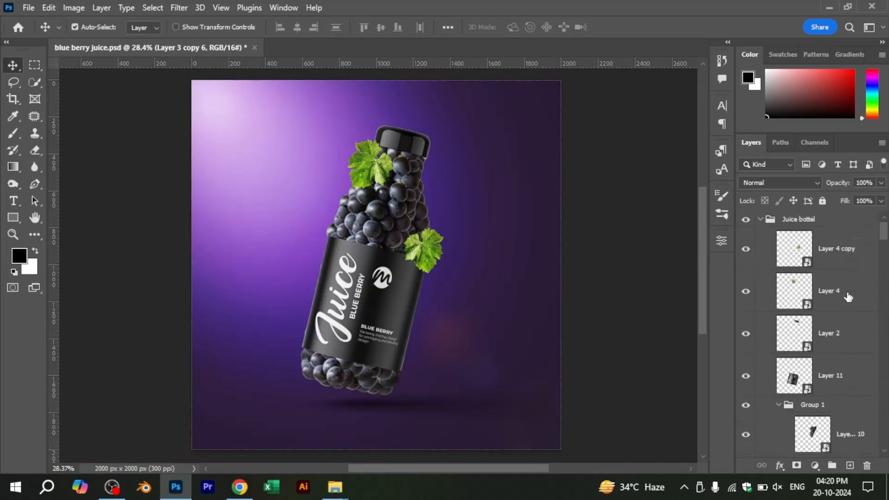
pyautogui.click(760, 219)
# - Add a Curves adjustment clipped to the Juice bottel group, lowering the white output and raising the black input to darken it
pyautogui.click(815, 465)
pyautogui.click(821, 303)
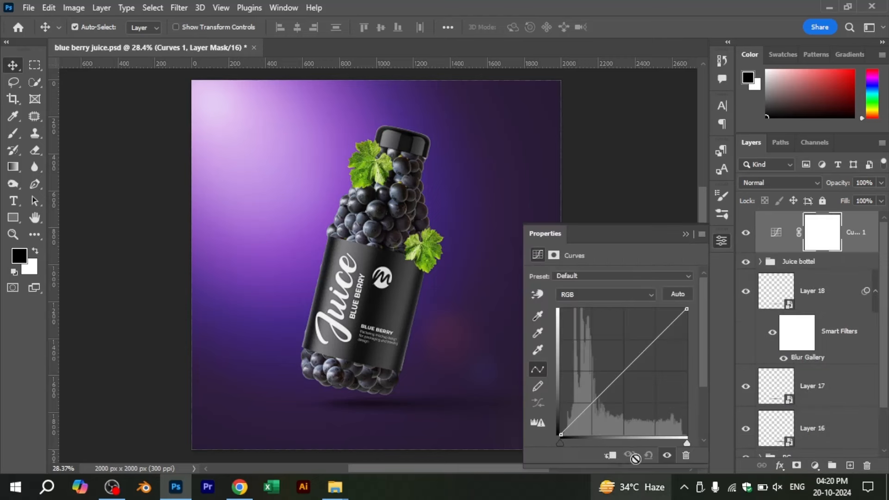
pyautogui.moveTo(687, 310); pyautogui.dragTo(702, 350)
pyautogui.moveTo(560, 444); pyautogui.dragTo(577, 443)
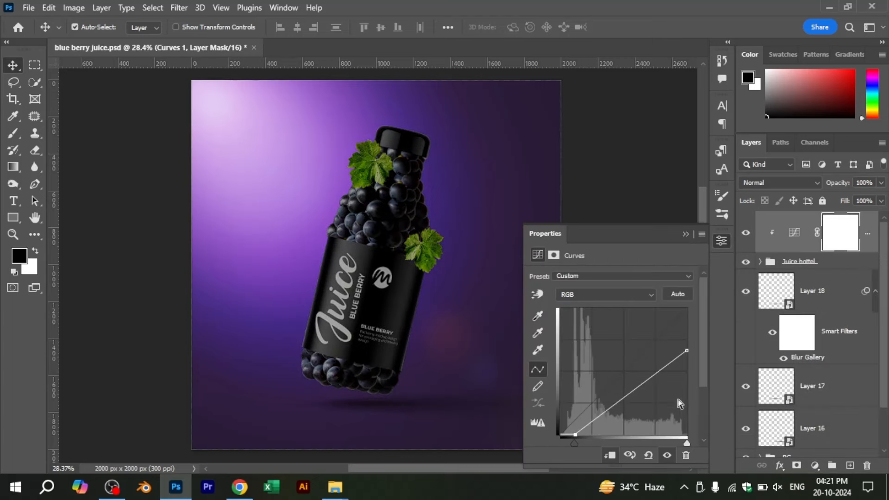
# - Invert the Curves mask and paint white at 31% opacity and 33% flow to darken the lower right side of the bottle
pyautogui.click(686, 234)
pyautogui.hotkey('ctrl', 'i')
pyautogui.press('b')
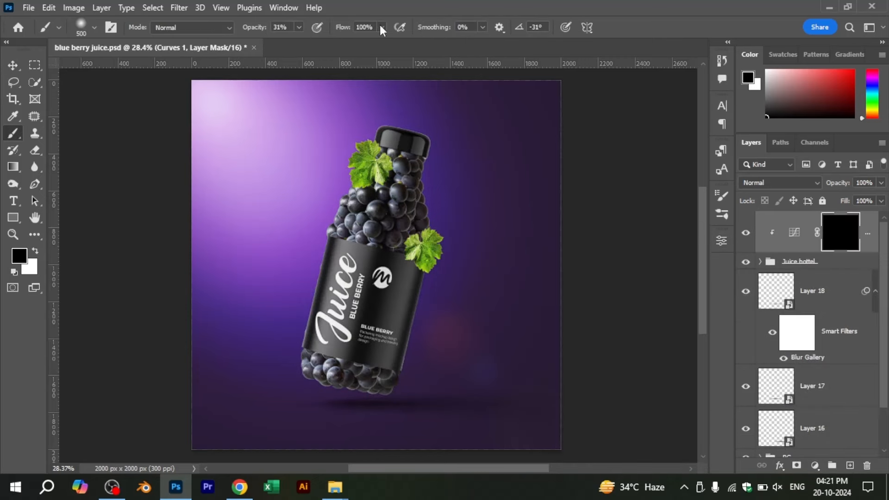
pyautogui.scroll(5, 426, 276)
pyautogui.moveTo(474, 272); pyautogui.dragTo(482, 331)
pyautogui.moveTo(454, 408); pyautogui.dragTo(468, 348)
pyautogui.moveTo(469, 349); pyautogui.dragTo(430, 366)
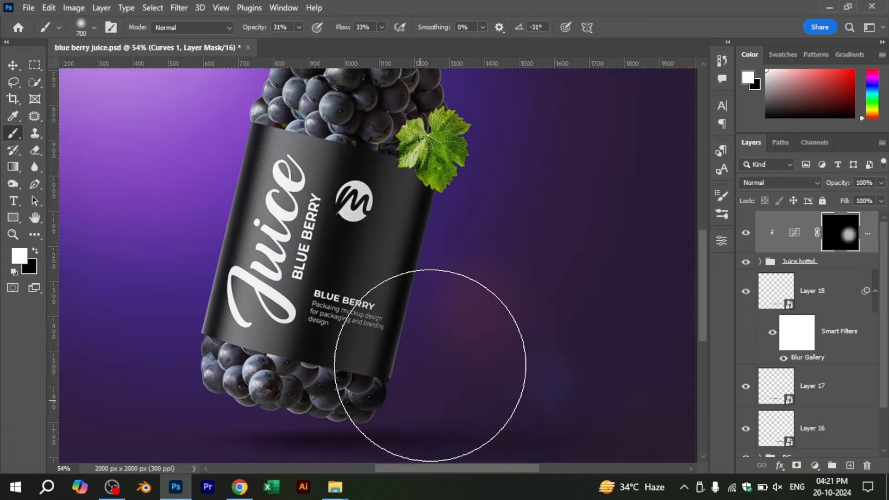
pyautogui.moveTo(383, 456); pyautogui.dragTo(439, 353)
# - Paint white on the Curves mask with a 250 px brush to darken the grapes along the bottle's base
pyautogui.press('[')
pyautogui.press('[')
pyautogui.press('[')
pyautogui.press('[')
pyautogui.press('[')
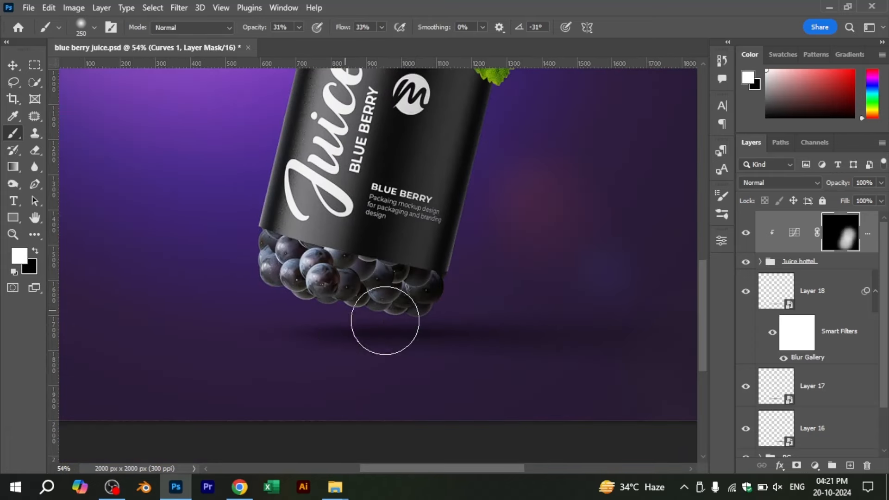
pyautogui.moveTo(341, 287); pyautogui.dragTo(457, 300)
pyautogui.scroll(-3, 458, 303)
# - Enlarge the brush to 900 px and paint white on the Curves mask to shade the bottle's right side from cap to label
pyautogui.press(']')
pyautogui.press(']')
pyautogui.press(']')
pyautogui.press(']')
pyautogui.press(']')
pyautogui.scroll(-1, 559, 215)
pyautogui.moveTo(558, 214); pyautogui.dragTo(559, 308)
pyautogui.press(']')
pyautogui.press(']')
pyautogui.moveTo(546, 178)
pyautogui.mouseDown()
pyautogui.moveTo(512, 264)
pyautogui.moveTo(485, 395)
pyautogui.mouseUp()
pyautogui.keyDown('alt'); pyautogui.click(494, 365); pyautogui.keyUp('alt')
pyautogui.moveTo(534, 228)
pyautogui.mouseDown()
pyautogui.moveTo(496, 336)
pyautogui.moveTo(470, 277)
pyautogui.mouseUp()
pyautogui.scroll(-4, 495, 334)
pyautogui.moveTo(468, 358); pyautogui.dragTo(474, 290)
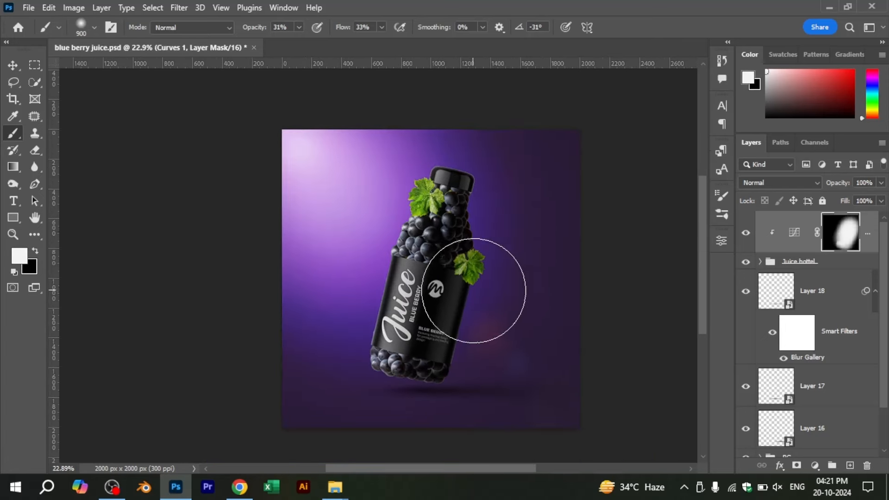
pyautogui.hotkey('ctrl', '0')
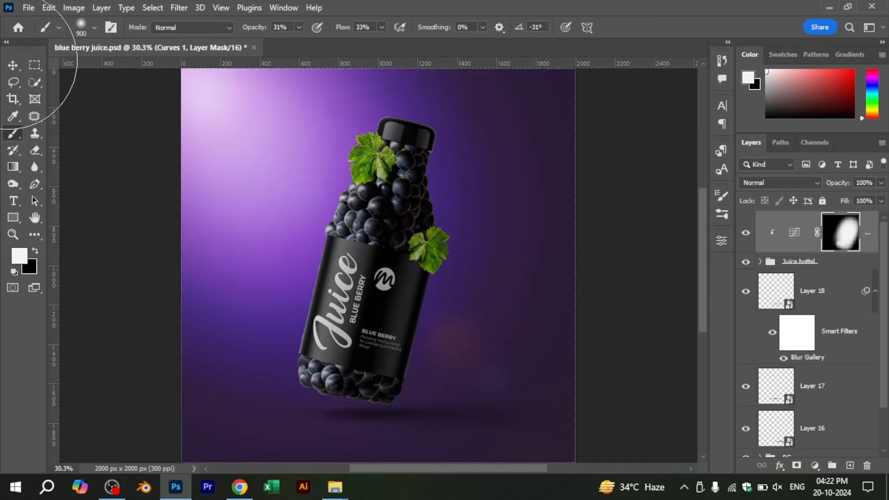
# - Add a new layer above the Curves adjustment, clip it to the Juice bottel group and fill it with white
pyautogui.click(13, 64)
pyautogui.click(849, 466)
pyautogui.keyDown('alt'); pyautogui.click(793, 253); pyautogui.keyUp('alt')
pyautogui.press('x')
pyautogui.hotkey('alt', 'BackSpace')
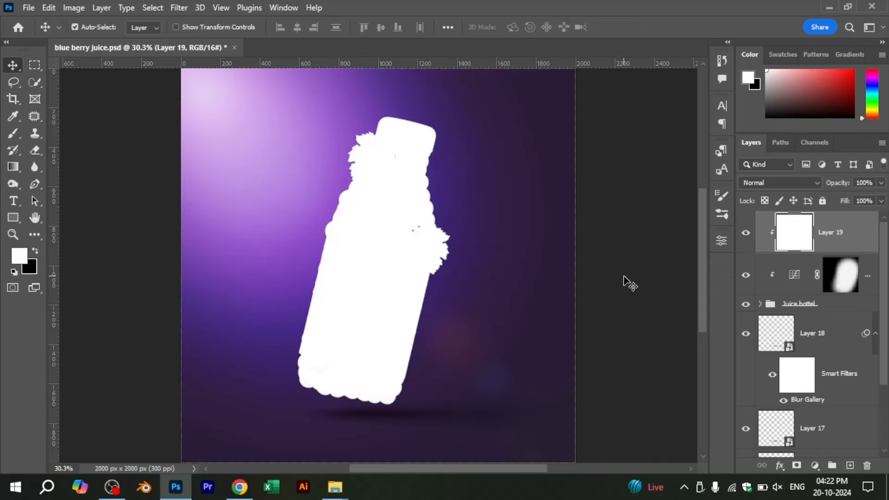
# - Set the white layer's blend mode to Overlay and add an inverted black mask to it
pyautogui.click(782, 183)
pyautogui.click(782, 305)
pyautogui.click(796, 465)
pyautogui.hotkey('ctrl', 'i')
# - Paint white on the Overlay layer's mask with a 900 px brush to brighten the bottle's left side
pyautogui.press('b')
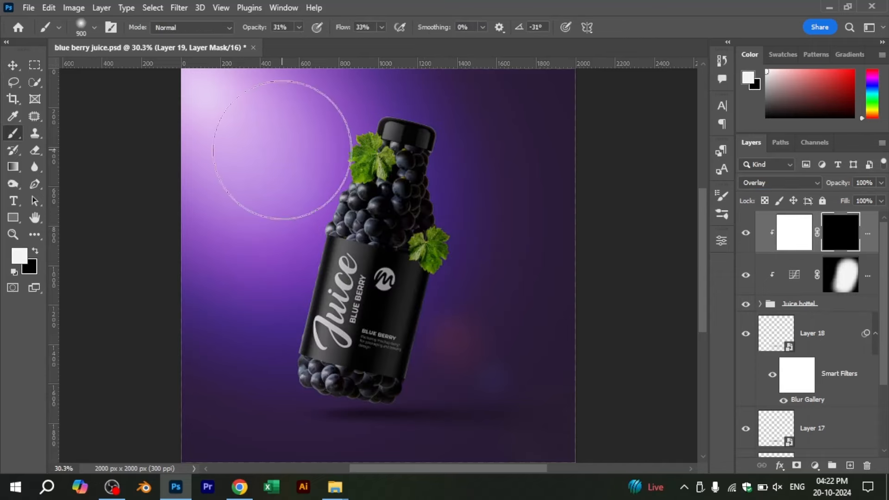
pyautogui.moveTo(320, 125)
pyautogui.mouseDown()
pyautogui.moveTo(272, 260)
pyautogui.moveTo(288, 302)
pyautogui.mouseUp()
pyautogui.scroll(6, 288, 302)
pyautogui.keyDown('alt'); pyautogui.click(338, 327); pyautogui.keyUp('alt')
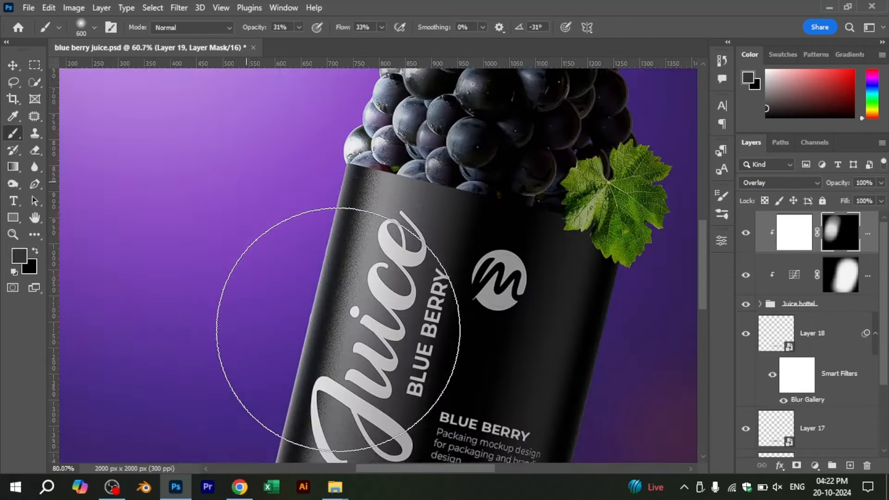
pyautogui.scroll(-4, 325, 367)
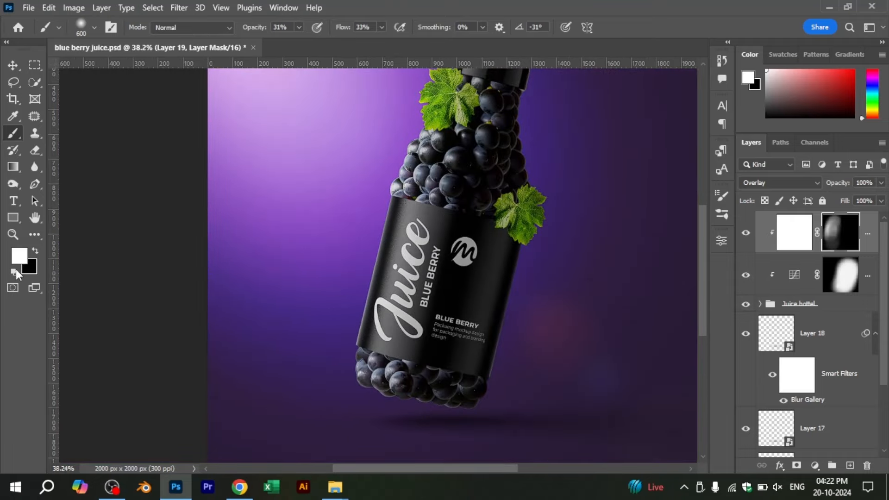
# - Paint the Overlay layer's mask in white with a 600 px brush to strengthen the highlights on the left grapes and label edge
pyautogui.moveTo(353, 170); pyautogui.dragTo(322, 324)
pyautogui.moveTo(328, 284); pyautogui.dragTo(260, 414)
pyautogui.moveTo(303, 315)
pyautogui.mouseDown()
pyautogui.moveTo(363, 232)
pyautogui.moveTo(336, 234)
pyautogui.mouseUp()
pyautogui.moveTo(290, 342); pyautogui.dragTo(318, 254)
pyautogui.moveTo(343, 327); pyautogui.dragTo(324, 375)
pyautogui.click(17, 67)
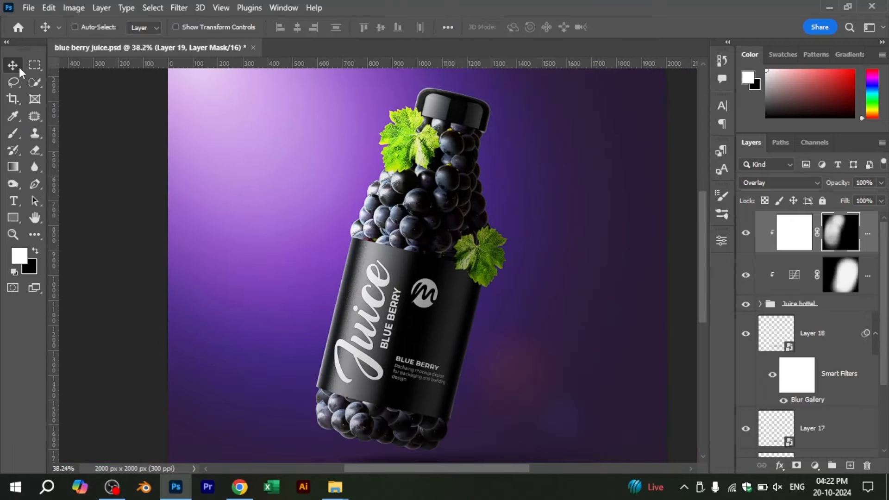
pyautogui.hotkey('ctrl', '0')
pyautogui.click(278, 204)
pyautogui.scroll(5, 401, 254)
# - Hide the white Overlay layer and the Curves adjustment, and add an empty layer directly above Group 1 in the bottle group
pyautogui.click(746, 233)
pyautogui.click(746, 275)
pyautogui.click(323, 294)
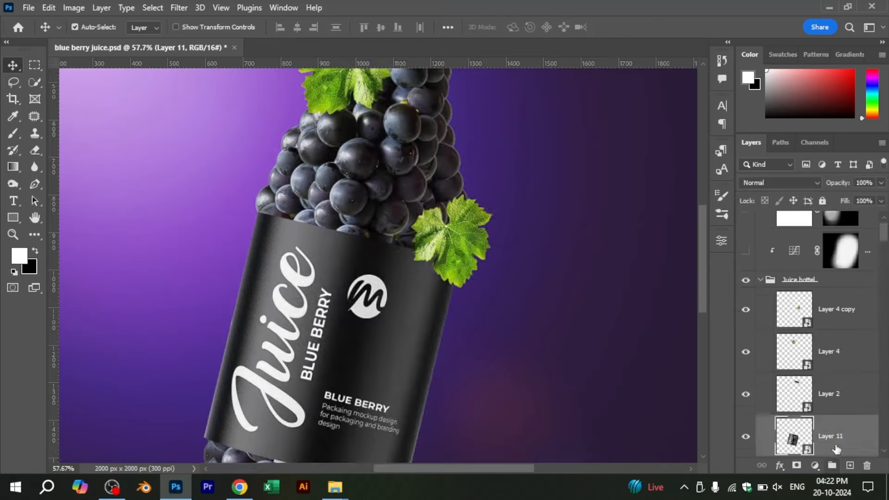
pyautogui.scroll(-2, 836, 416)
pyautogui.click(833, 382)
pyautogui.click(850, 466)
# - Set the new layer's blend mode to Multiply and clip it to Group 1, with the brush reduced to 45 px
pyautogui.press('b')
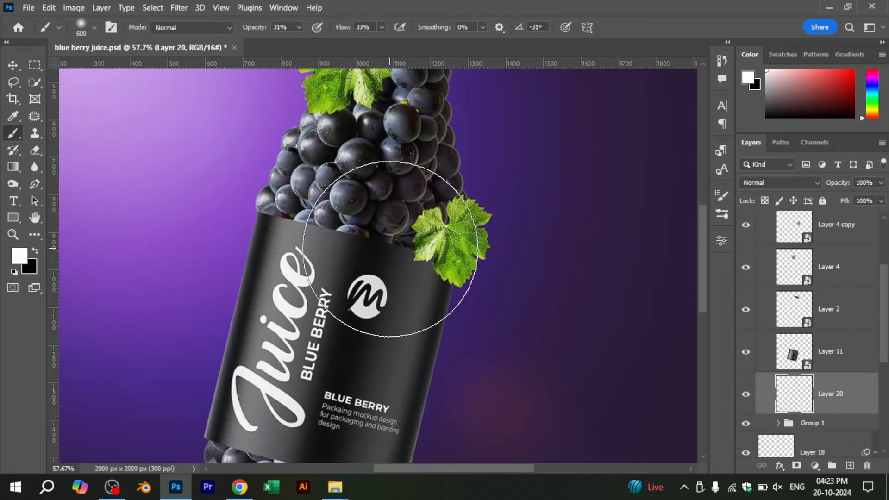
pyautogui.scroll(3, 389, 231)
pyautogui.click(779, 182)
pyautogui.click(770, 198)
pyautogui.rightClick(590, 245)
pyautogui.click(616, 265)
pyautogui.press('Return')
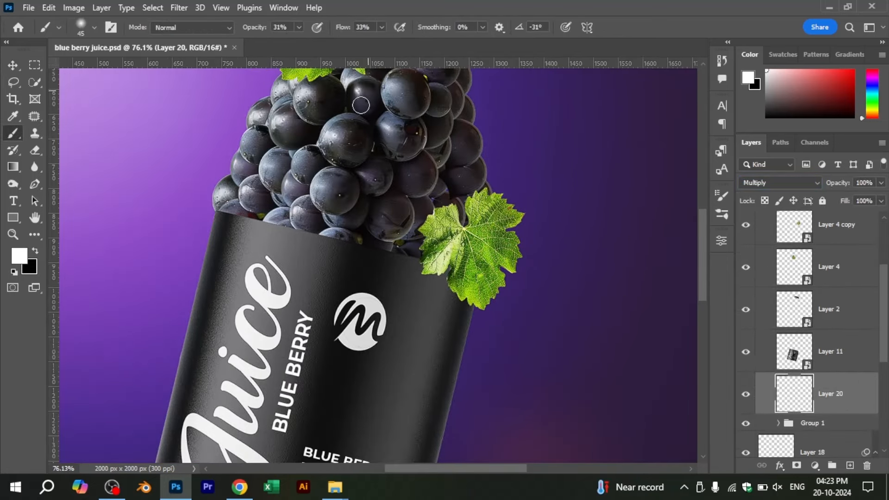
pyautogui.scroll(4, 224, 272)
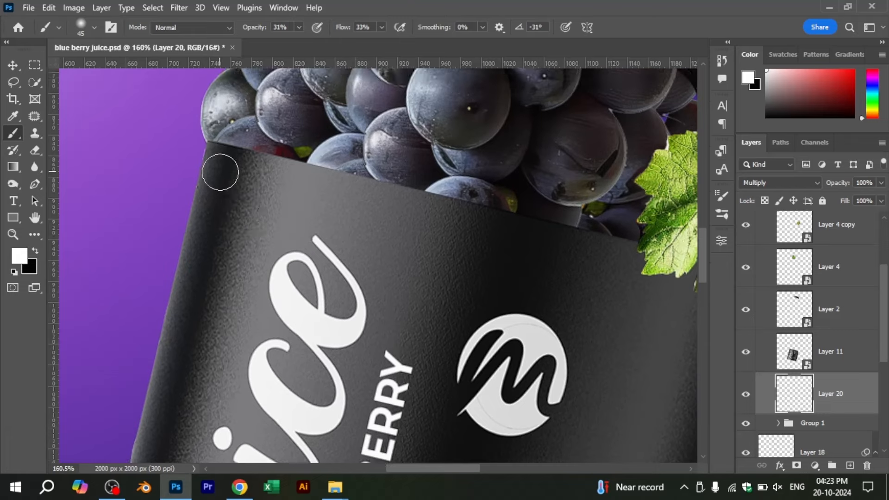
pyautogui.keyDown('alt'); pyautogui.click(821, 414); pyautogui.keyUp('alt')
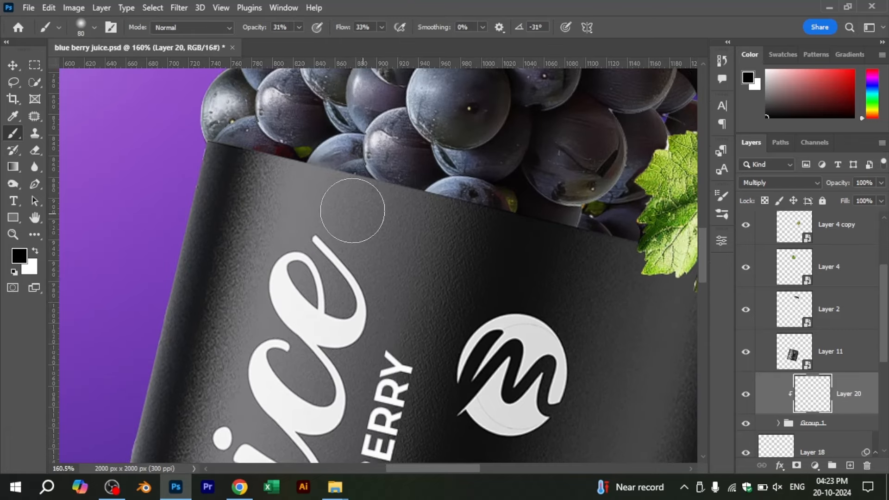
# - Paint black shadows with an 80 px brush on the grapes along the label's upper and lower edges
pyautogui.moveTo(353, 210)
pyautogui.mouseDown()
pyautogui.moveTo(556, 268)
pyautogui.moveTo(502, 256)
pyautogui.mouseUp()
pyautogui.moveTo(216, 258); pyautogui.dragTo(353, 83)
pyautogui.moveTo(259, 408); pyautogui.dragTo(363, 81)
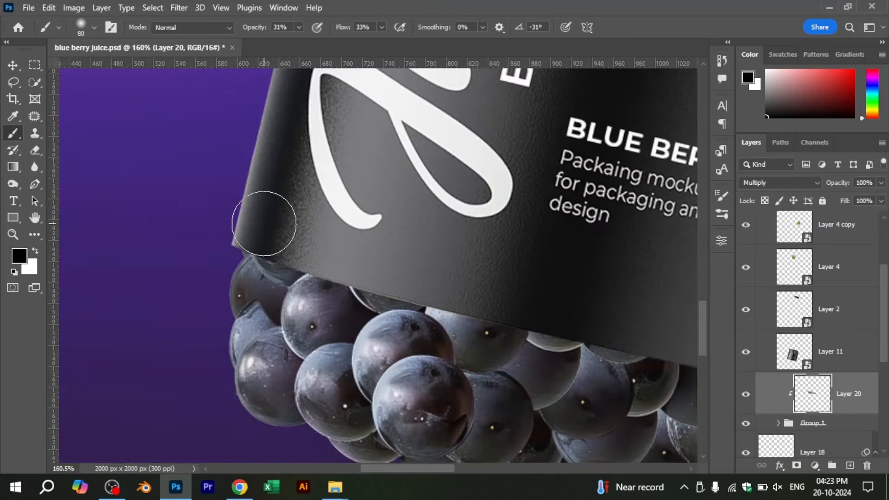
pyautogui.moveTo(264, 224); pyautogui.dragTo(556, 309)
pyautogui.moveTo(625, 327)
pyautogui.mouseDown()
pyautogui.moveTo(439, 225)
pyautogui.moveTo(328, 200)
pyautogui.moveTo(429, 231)
pyautogui.mouseUp()
pyautogui.moveTo(204, 160); pyautogui.dragTo(333, 275)
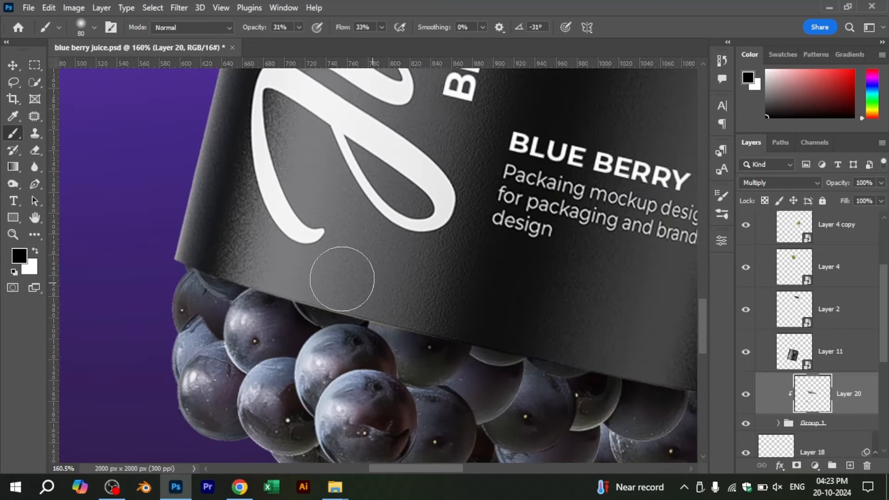
# - Hide the Multiply shadow layer and place a copy of a grape behind the label's lower left corner to fill the gap
pyautogui.scroll(3, 198, 289)
pyautogui.press('v')
pyautogui.hotkey('ctrl', ',')
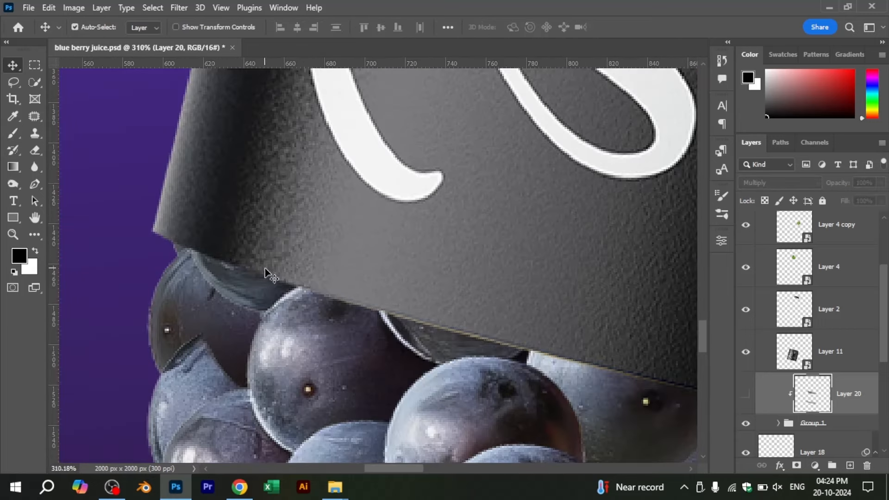
pyautogui.moveTo(179, 259); pyautogui.dragTo(167, 274)
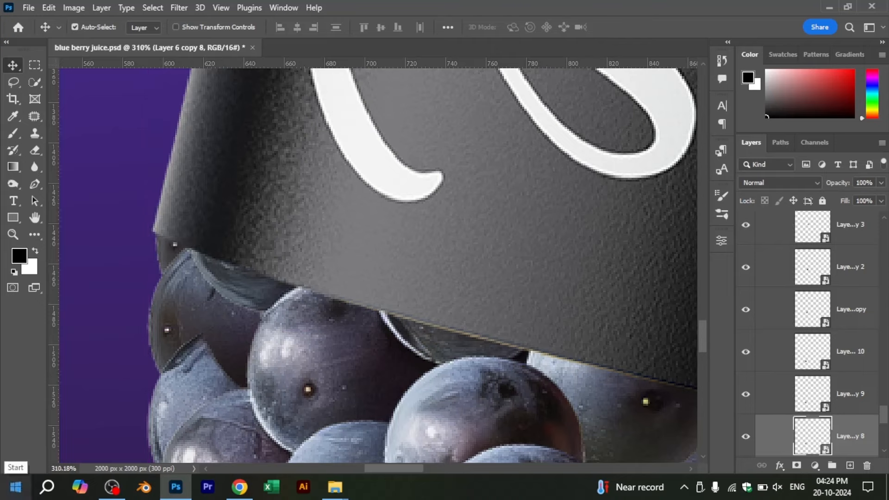
# - Nudge the grape at the label's upper left corner slightly to line it up with the label's edge
pyautogui.scroll(-4, 296, 296)
pyautogui.moveTo(405, 174); pyautogui.dragTo(386, 452)
pyautogui.scroll(4, 262, 257)
pyautogui.moveTo(271, 245); pyautogui.dragTo(281, 239)
pyautogui.scroll(-7, 284, 240)
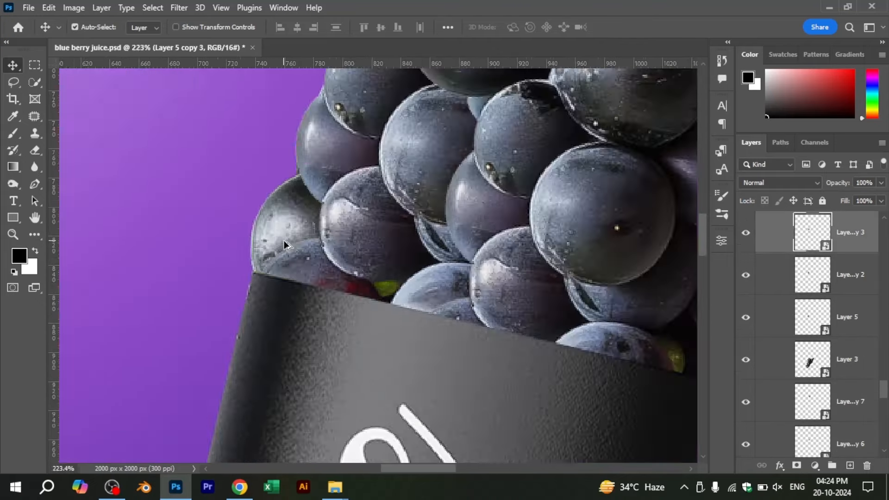
# - Place a grape behind the label's lower right corner to fill the gap there
pyautogui.moveTo(417, 393); pyautogui.dragTo(332, 157)
pyautogui.scroll(3, 380, 362)
pyautogui.scroll(5, 379, 350)
pyautogui.moveTo(353, 317); pyautogui.dragTo(365, 318)
pyautogui.scroll(-1, 370, 318)
# - Show the Multiply shadow layer again and paint black with 9 px and 25 px brushes under the label's lower edge
pyautogui.scroll(10, 759, 310)
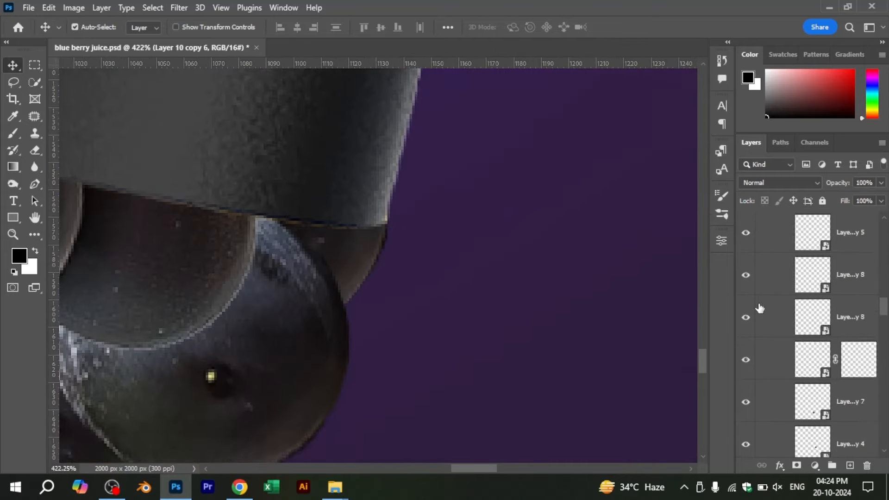
pyautogui.scroll(-4, 765, 343)
pyautogui.click(767, 311)
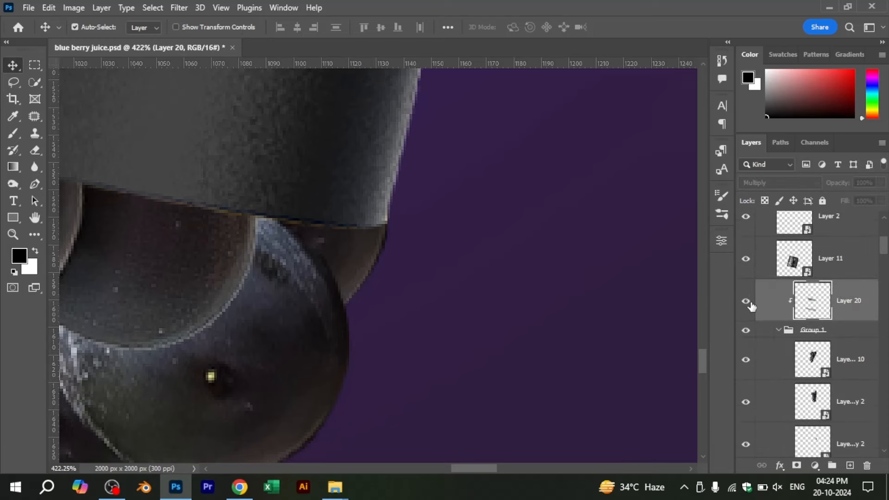
pyautogui.click(747, 303)
pyautogui.press('b')
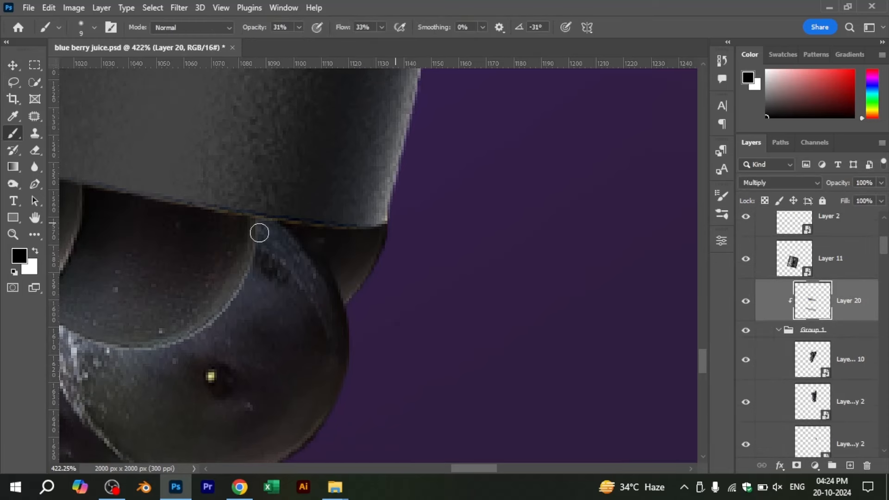
pyautogui.moveTo(280, 215); pyautogui.dragTo(437, 278)
pyautogui.hscroll(-10, 319, 277)
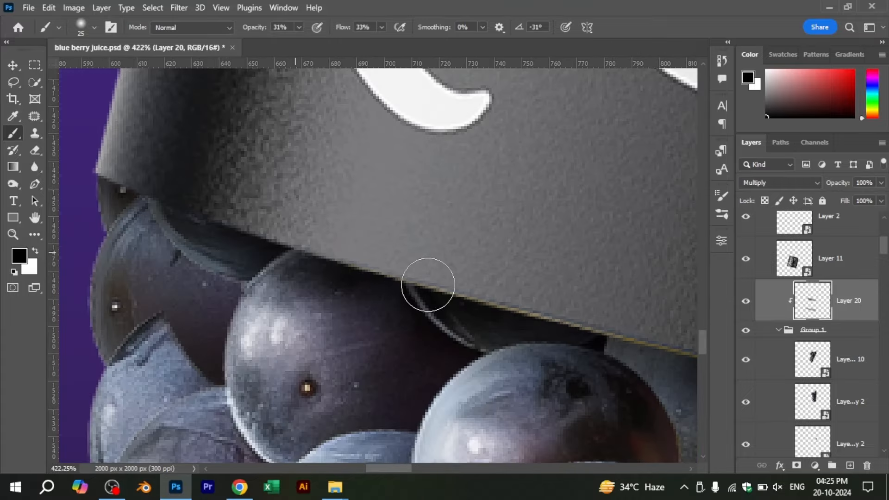
pyautogui.moveTo(429, 284); pyautogui.dragTo(222, 153)
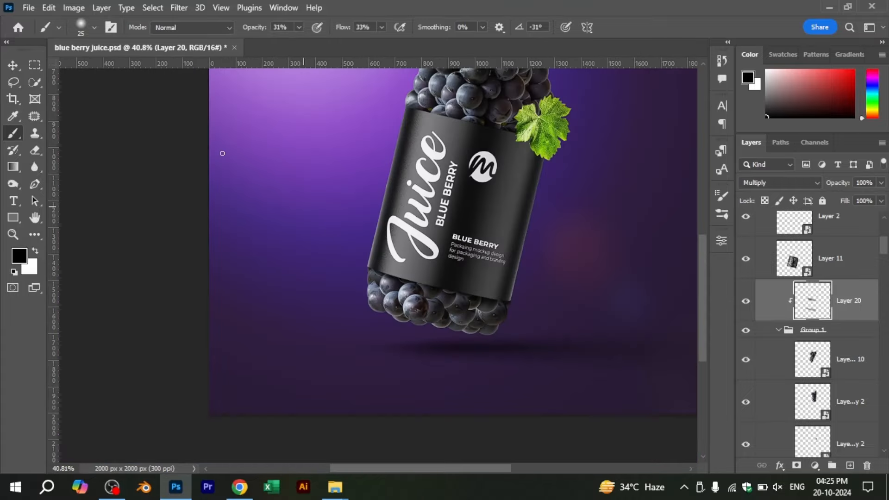
# - Save the document, and darken a grape at the bottle's lower right base with Curves, lowering the white output to 193
pyautogui.press('v')
pyautogui.moveTo(494, 374); pyautogui.dragTo(555, 343)
pyautogui.moveTo(520, 250); pyautogui.dragTo(527, 402)
pyautogui.click(527, 402)
pyautogui.hotkey('ctrl', 's')
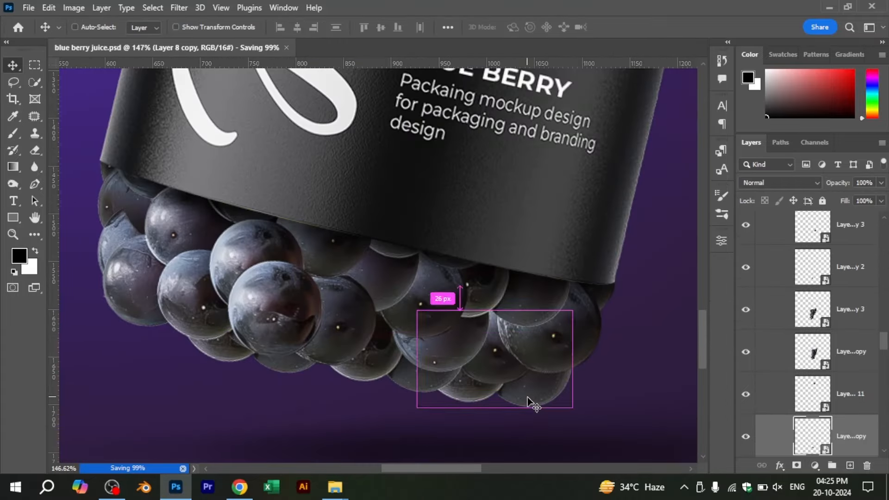
pyautogui.hotkey('ctrl', 'm')
pyautogui.moveTo(452, 111); pyautogui.dragTo(460, 150)
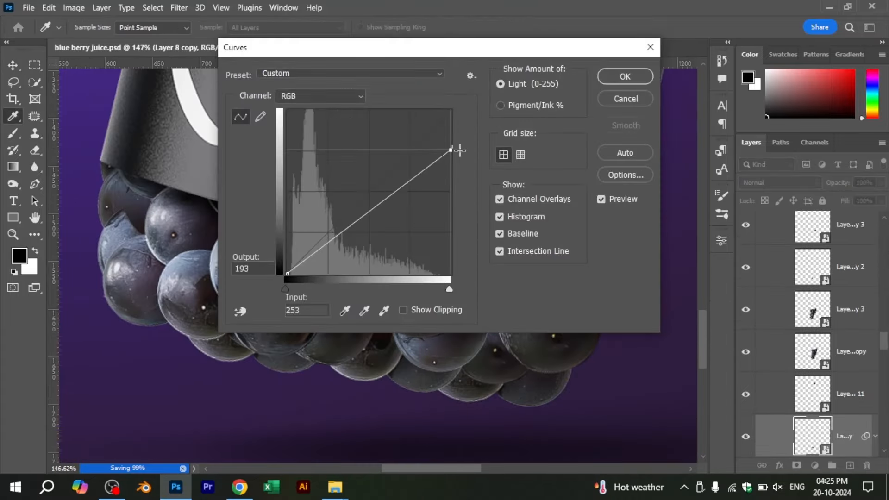